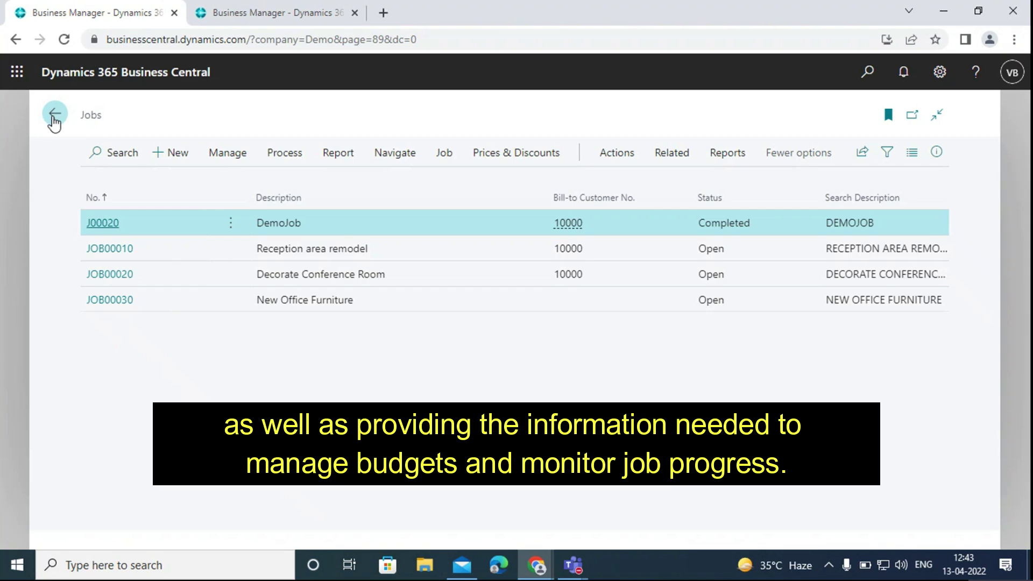
# Find the Jobs list with a search for "jobs" and create a new job card from it.
pyautogui.click(54, 123)
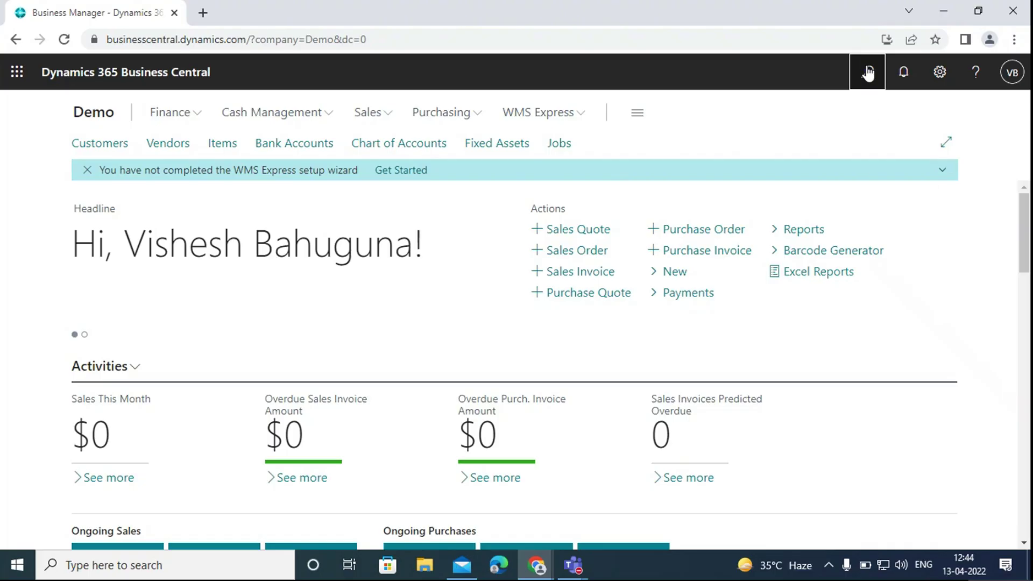
pyautogui.click(868, 71)
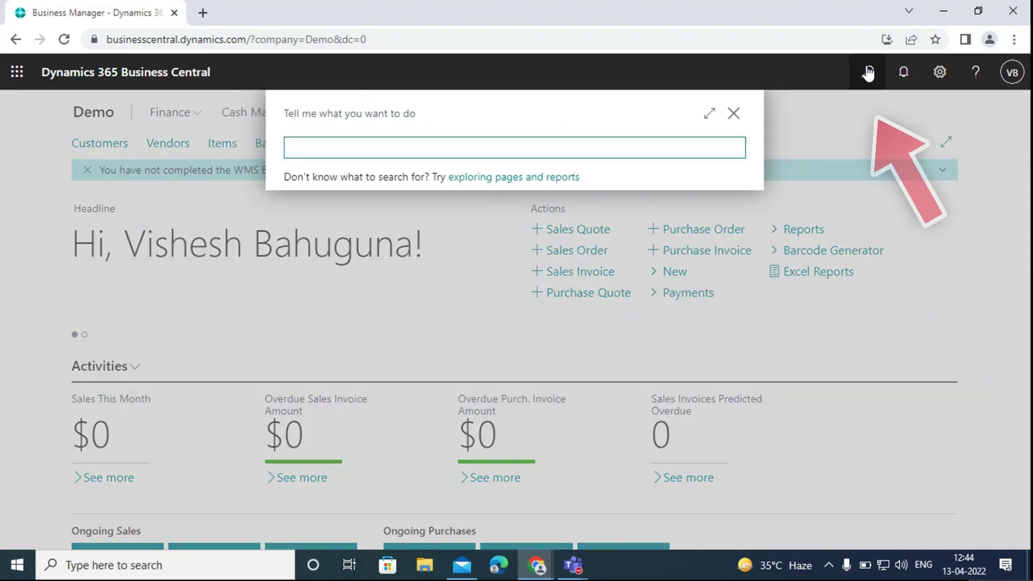
pyautogui.write('jobs')
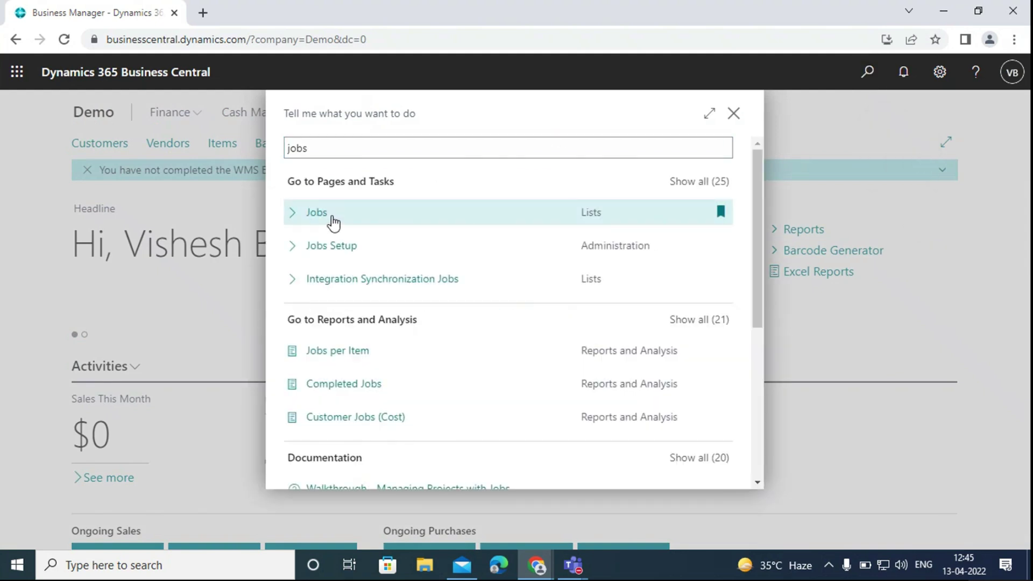
pyautogui.click(317, 213)
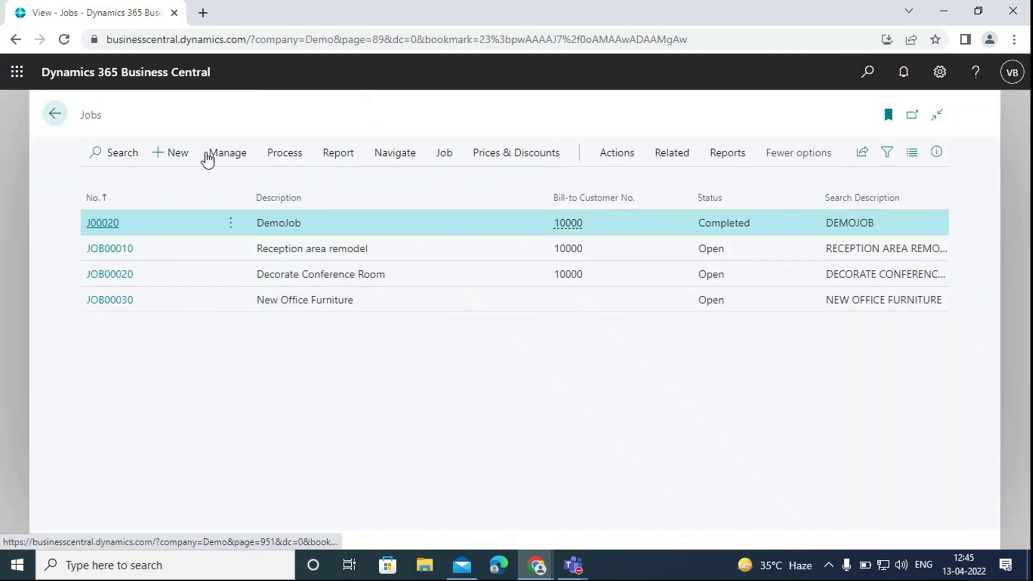
pyautogui.click(167, 164)
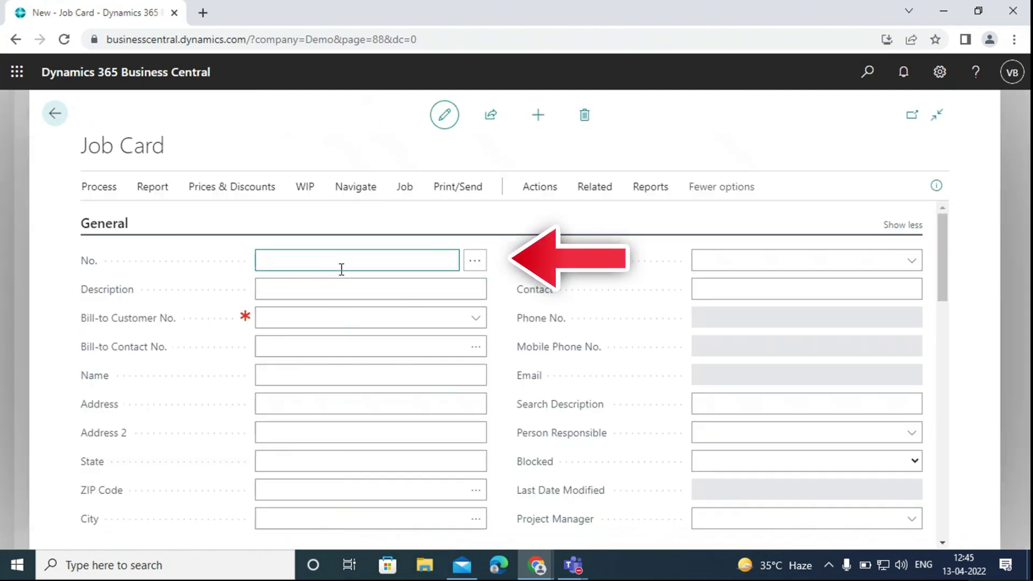
# Assign the next job number, set the description to NewJob and enter the bill-to customer number.
pyautogui.press('Tab')
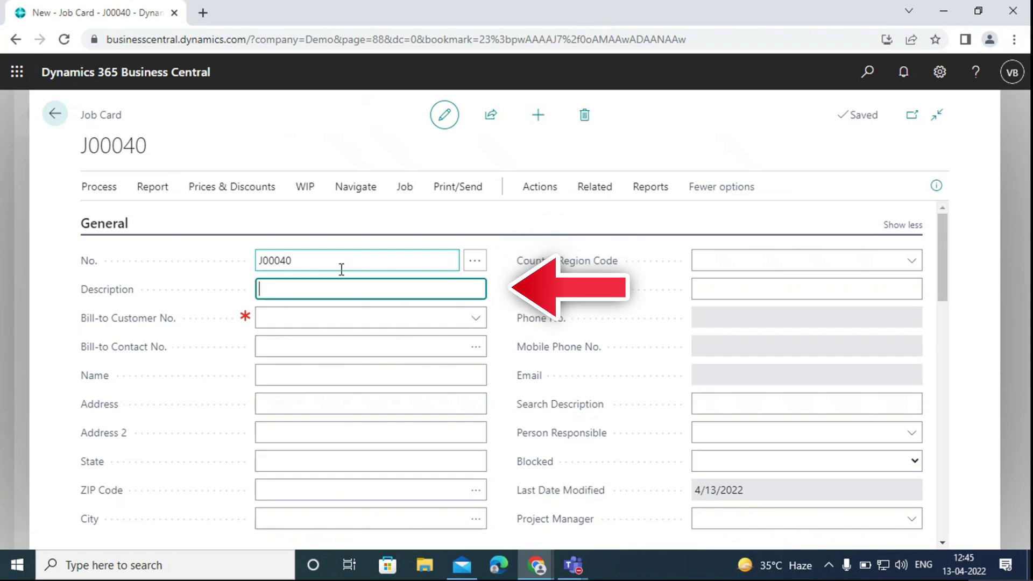
pyautogui.write('NewJob')
pyautogui.press('Tab')
pyautogui.write('10000')
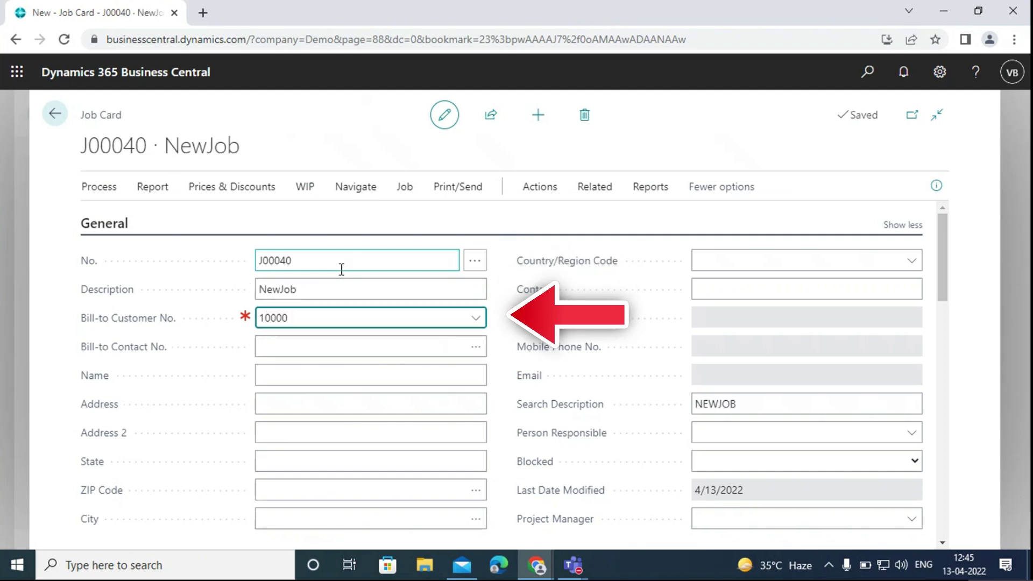
pyautogui.press('Tab')
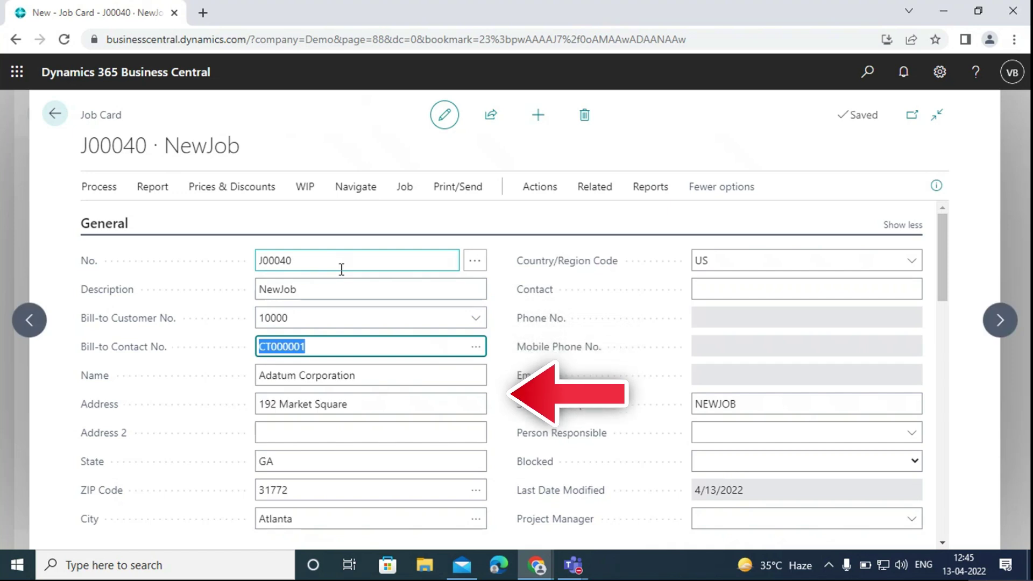
pyautogui.click(173, 322)
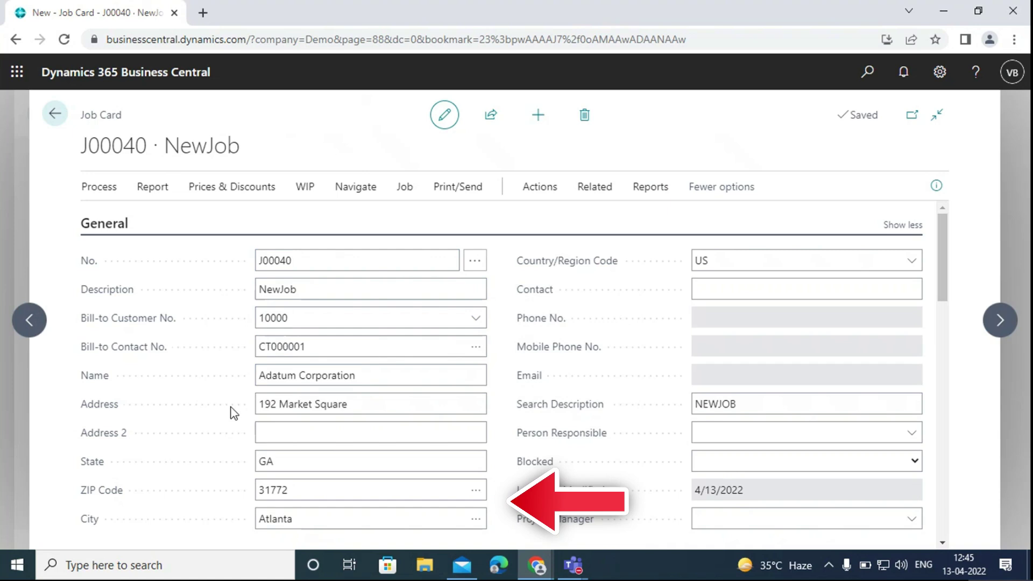
# Add job task 10 with the description "Consultation and planning" to the job's tasks.
pyautogui.scroll(-3, 232, 413)
pyautogui.scroll(2, 231, 413)
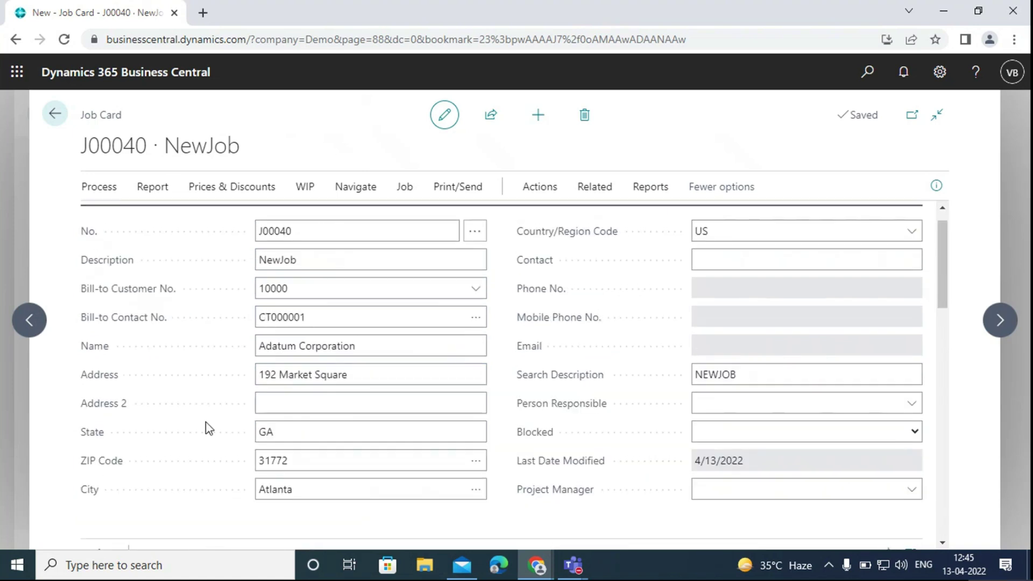
pyautogui.scroll(-4, 205, 427)
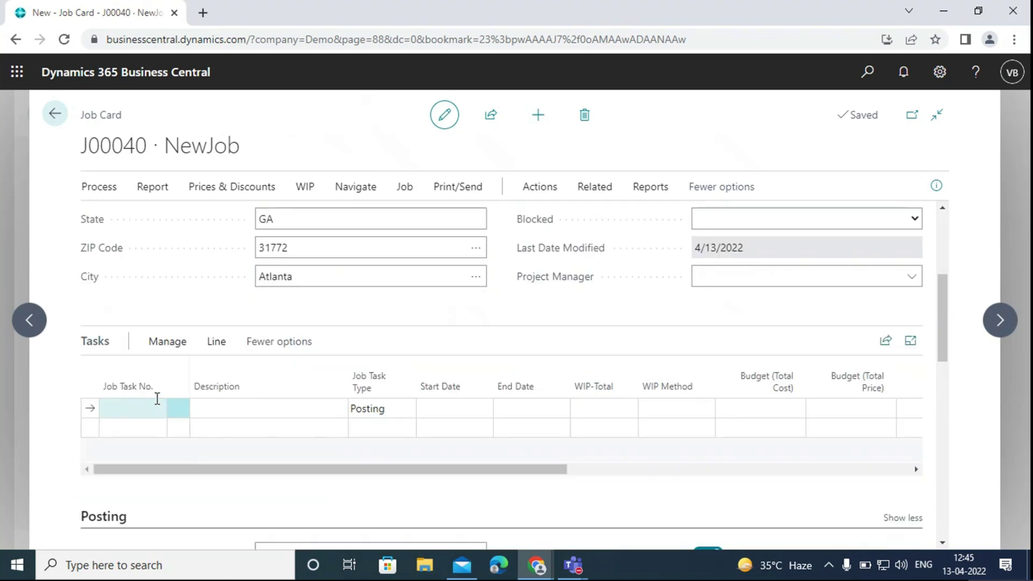
pyautogui.click(157, 399)
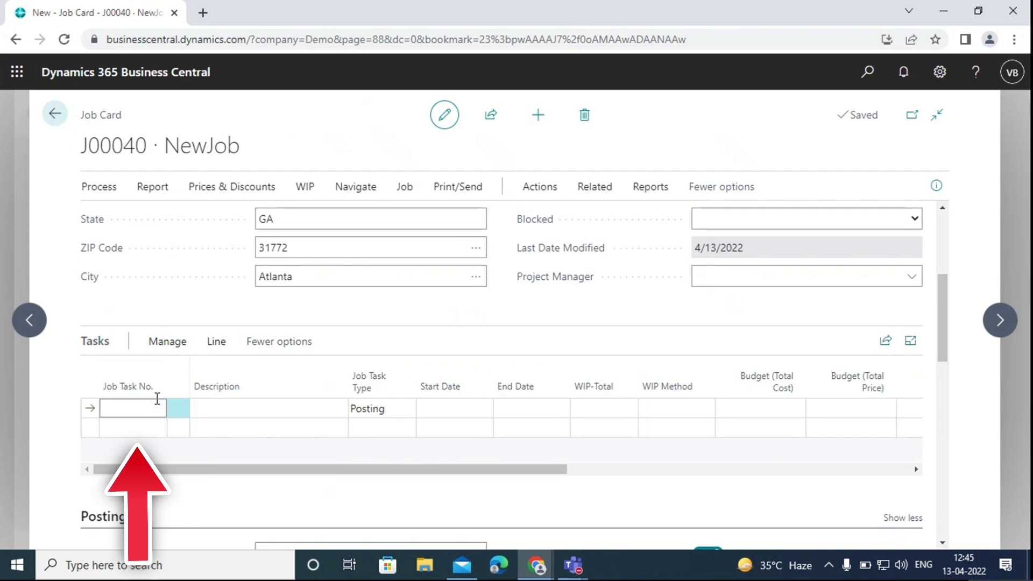
pyautogui.write('10')
pyautogui.press('Tab')
pyautogui.write('Consultation and lanning')
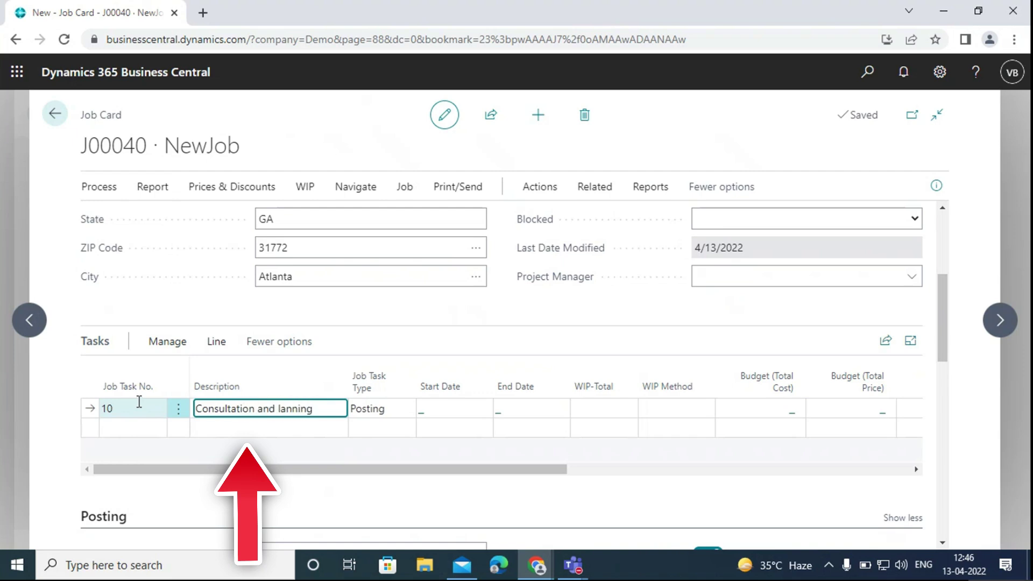
pyautogui.press('Left')
pyautogui.press('Left')
pyautogui.press('Left')
pyautogui.press('Left')
pyautogui.press('Left')
pyautogui.press('Left')
pyautogui.press('Left')
pyautogui.write('ppp')
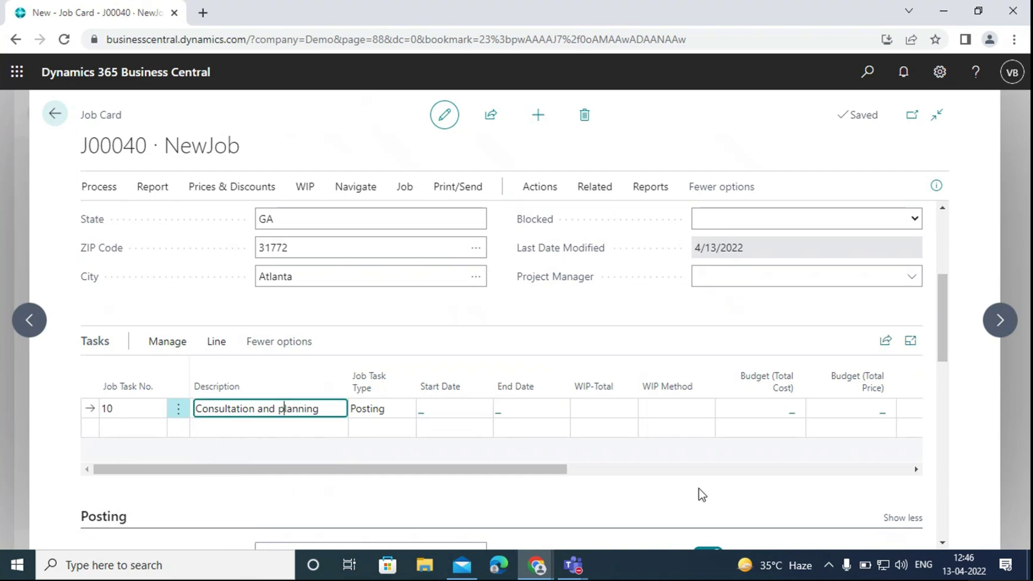
pyautogui.hotkey('shift', 'Left')
pyautogui.hotkey('shift', 'Left')
pyautogui.hotkey('shift', 'Left')
pyautogui.press('BackSpace')
# Add job task 20 with the description "Installation and delivery" below the first task.
pyautogui.click(151, 425)
pyautogui.write('20')
pyautogui.press('Tab')
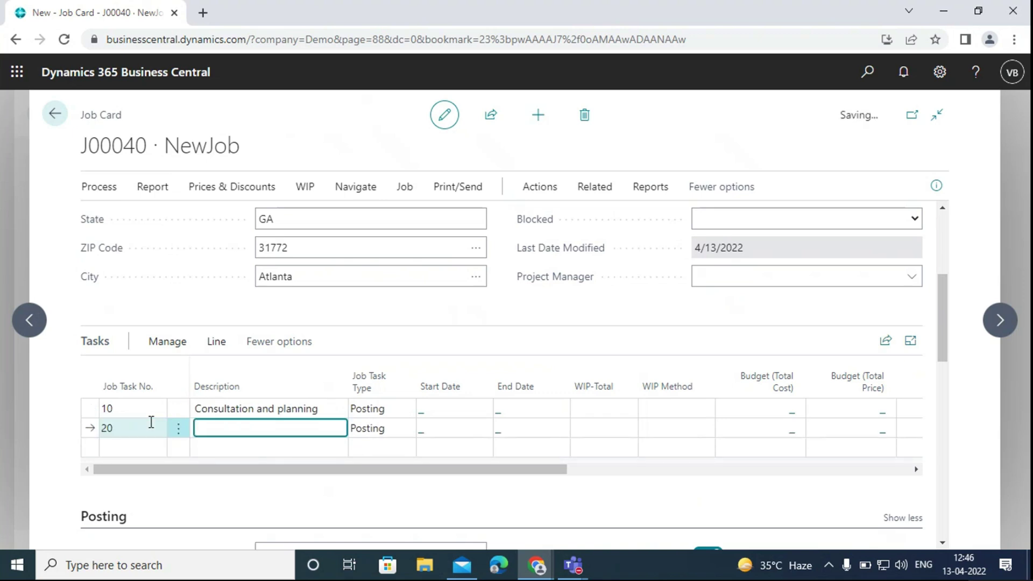
pyautogui.write('Installation and delivery')
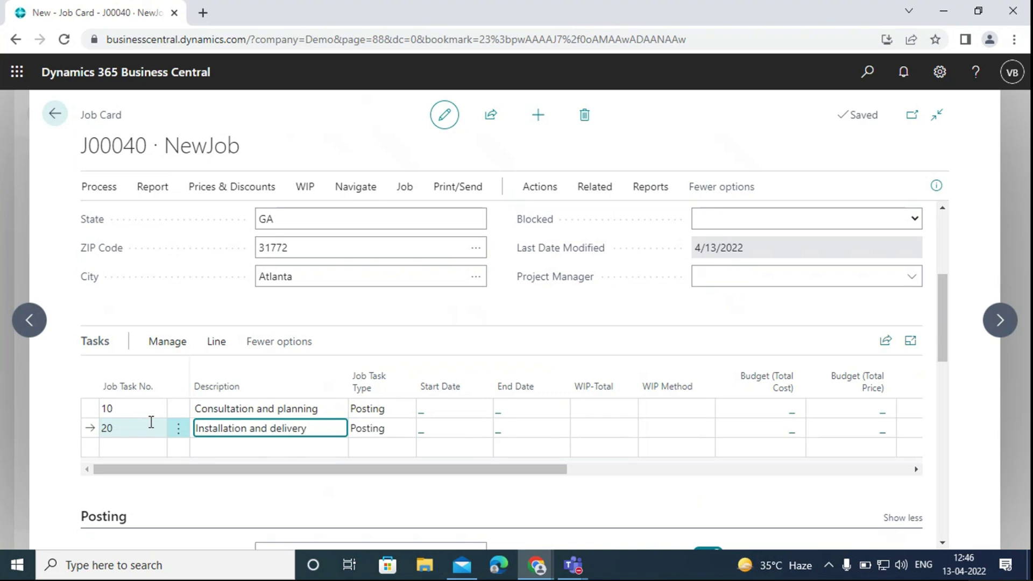
pyautogui.click(391, 325)
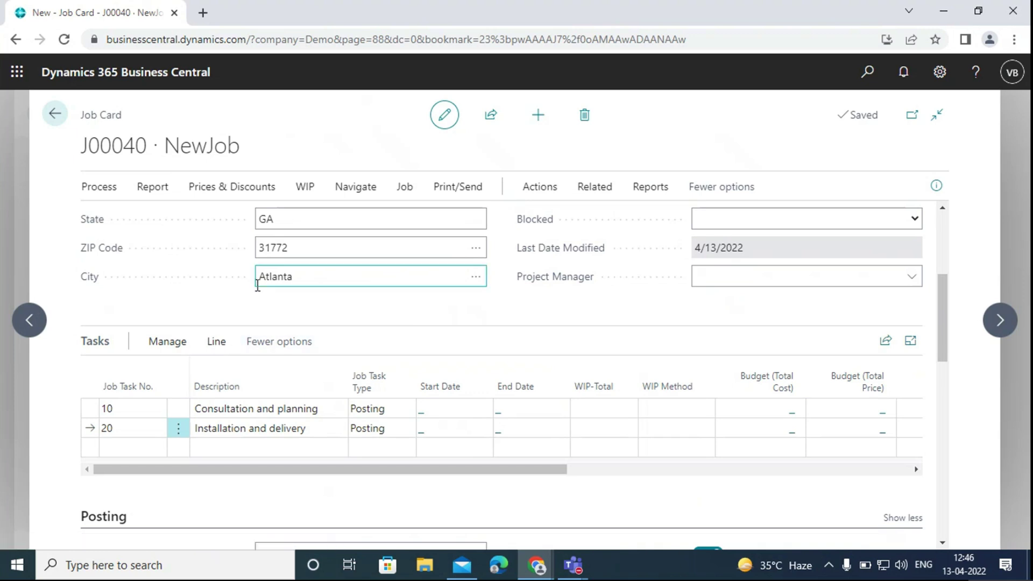
# Open the Job Planning Lines page for the new job.
pyautogui.click(217, 341)
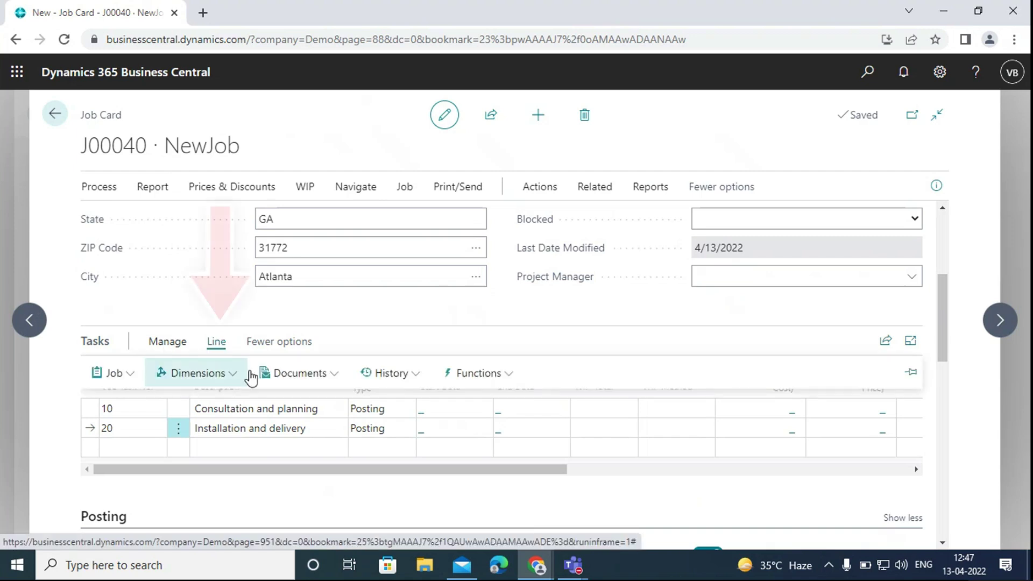
pyautogui.click(108, 371)
pyautogui.click(179, 300)
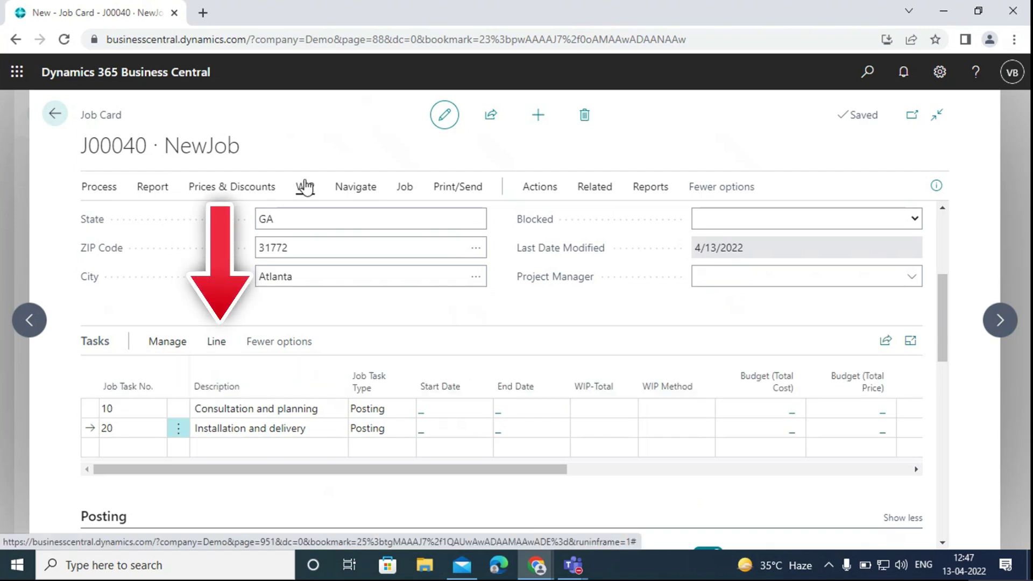
pyautogui.click(356, 187)
pyautogui.click(142, 233)
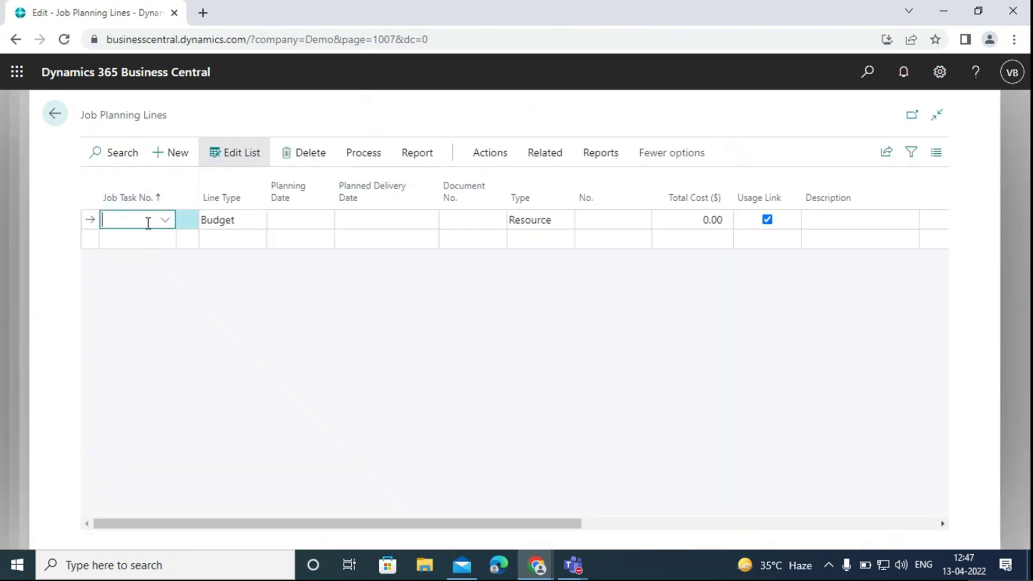
# Add a planning line for job task 10 with the line type Both Budget and Billable.
pyautogui.write('10')
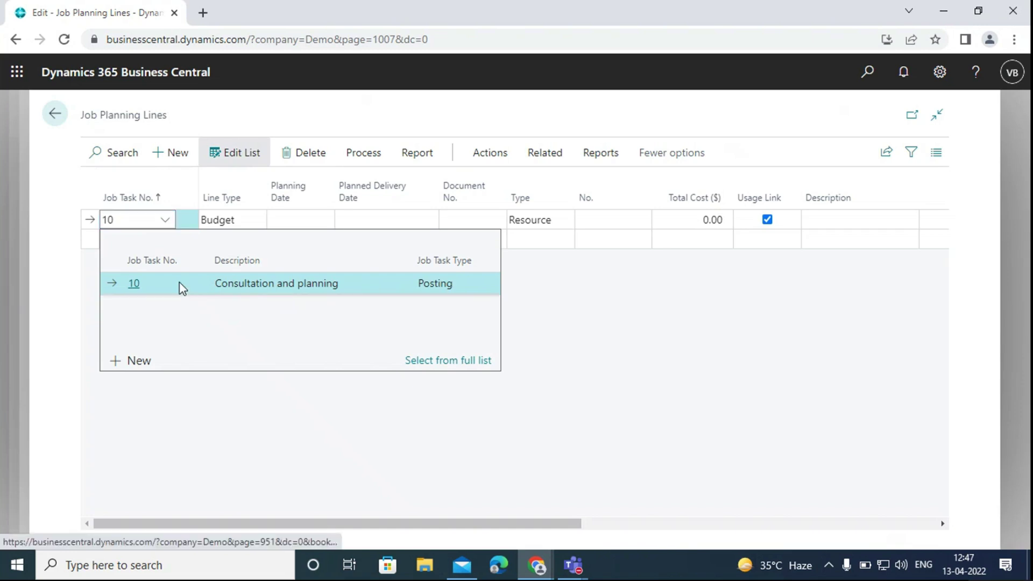
pyautogui.click(182, 288)
pyautogui.click(252, 218)
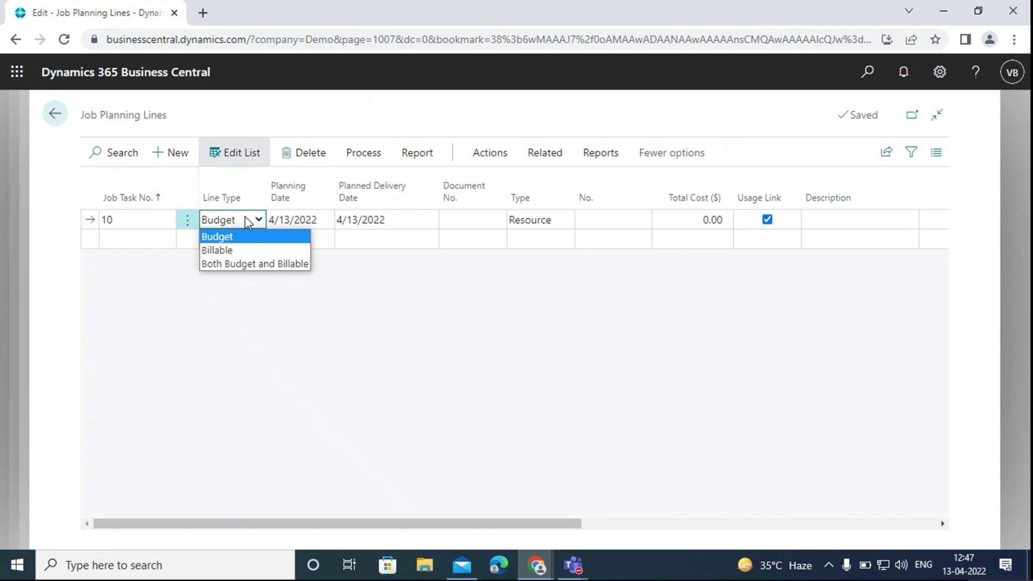
pyautogui.click(236, 265)
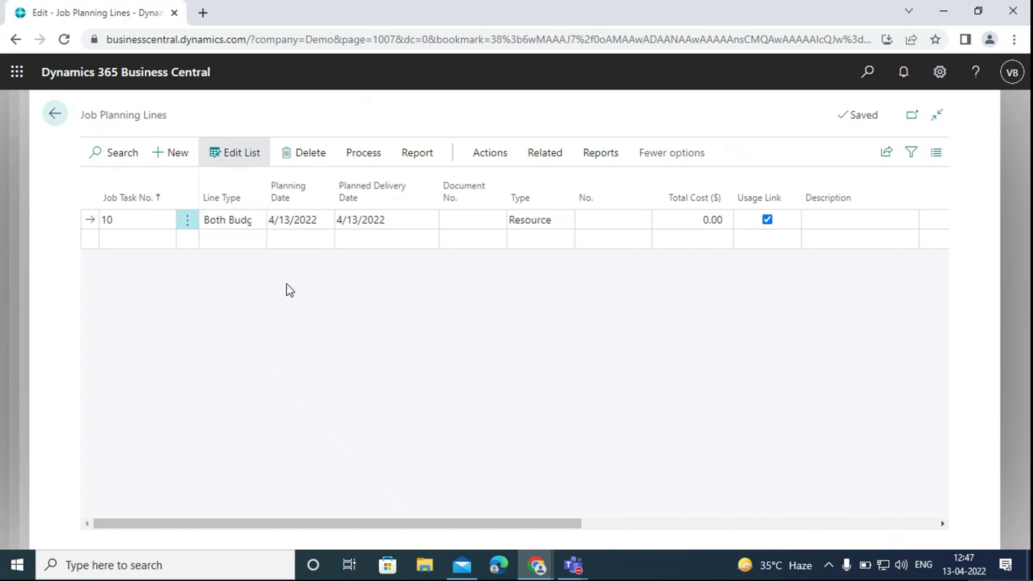
pyautogui.click(325, 320)
# Assign the second listed person as the resource on the task 10 planning line and set the quantity to 5.
pyautogui.moveTo(333, 520); pyautogui.dragTo(483, 520)
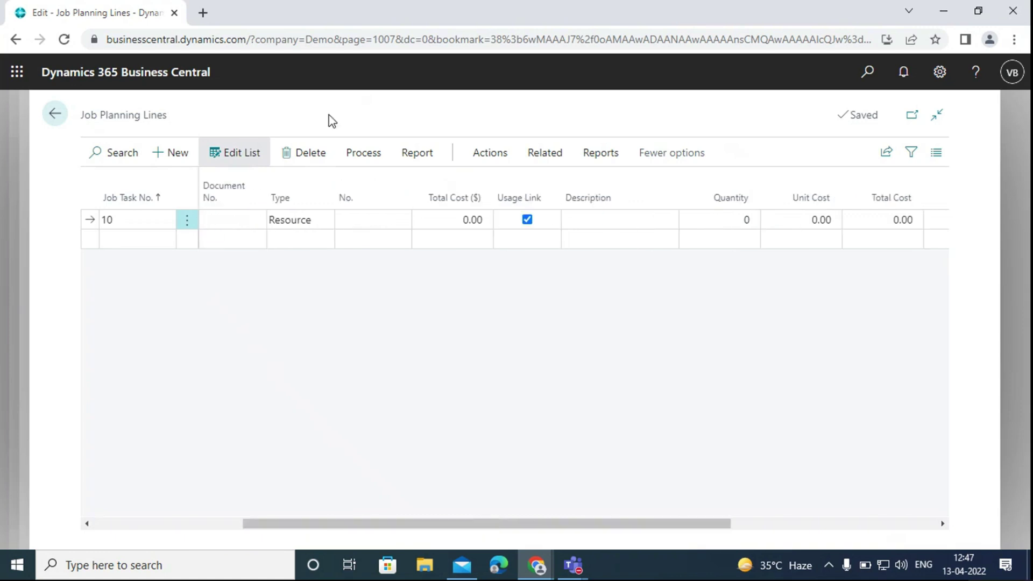
pyautogui.click(364, 221)
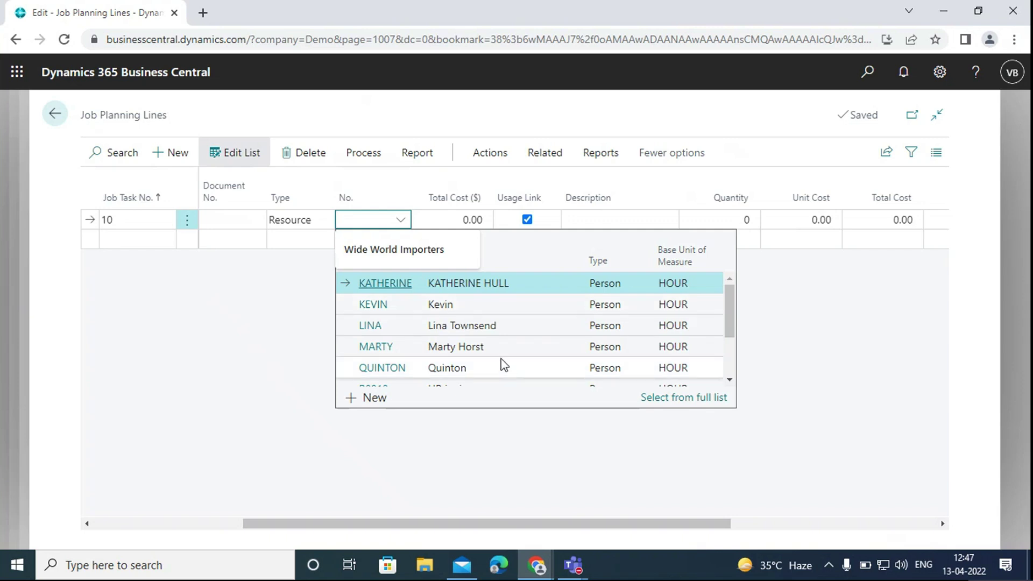
pyautogui.click(473, 310)
pyautogui.click(752, 225)
pyautogui.write('5')
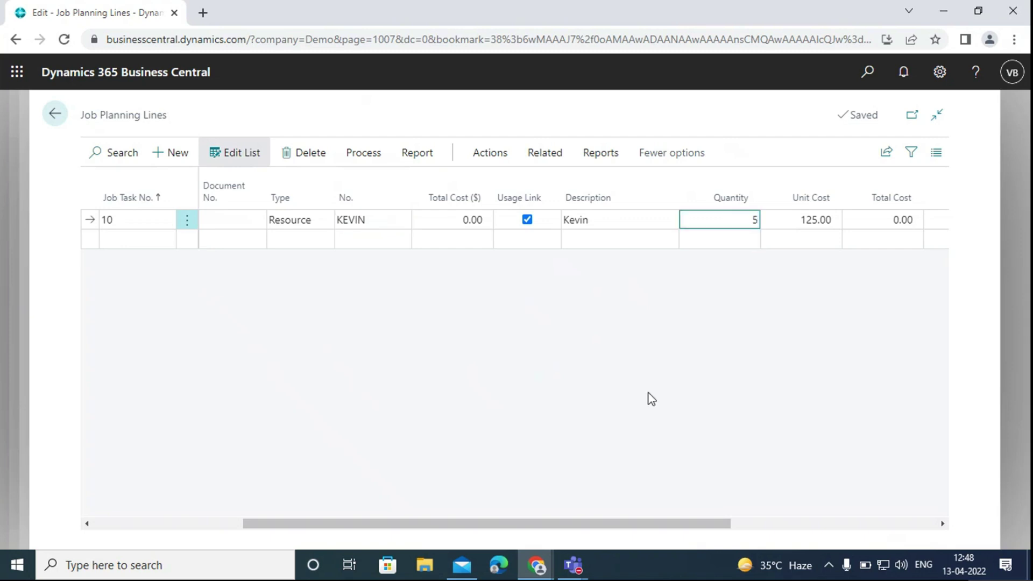
pyautogui.click(650, 400)
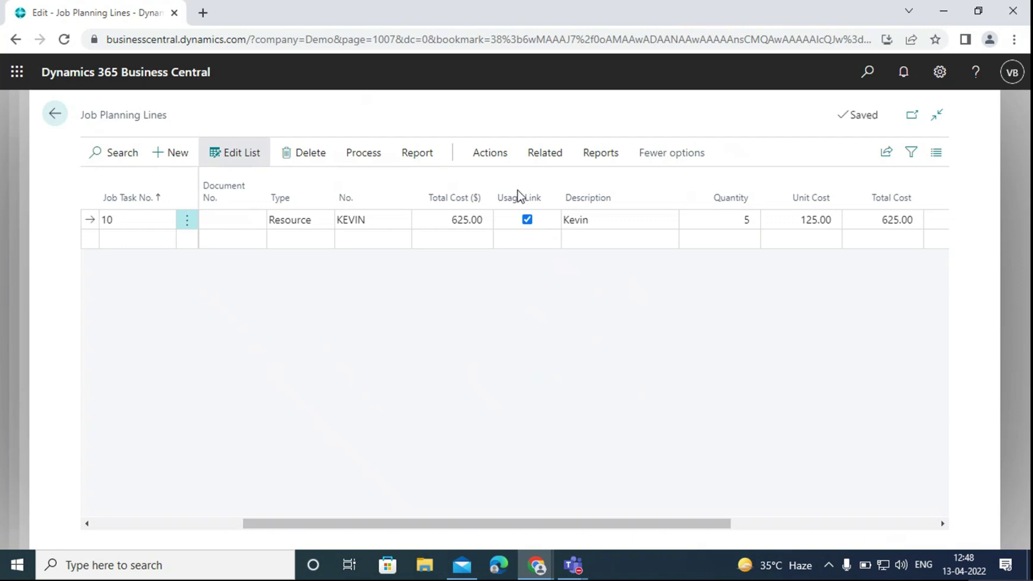
# Add a planning line for job task 20 and assign the third listed person as its resource.
pyautogui.click(130, 239)
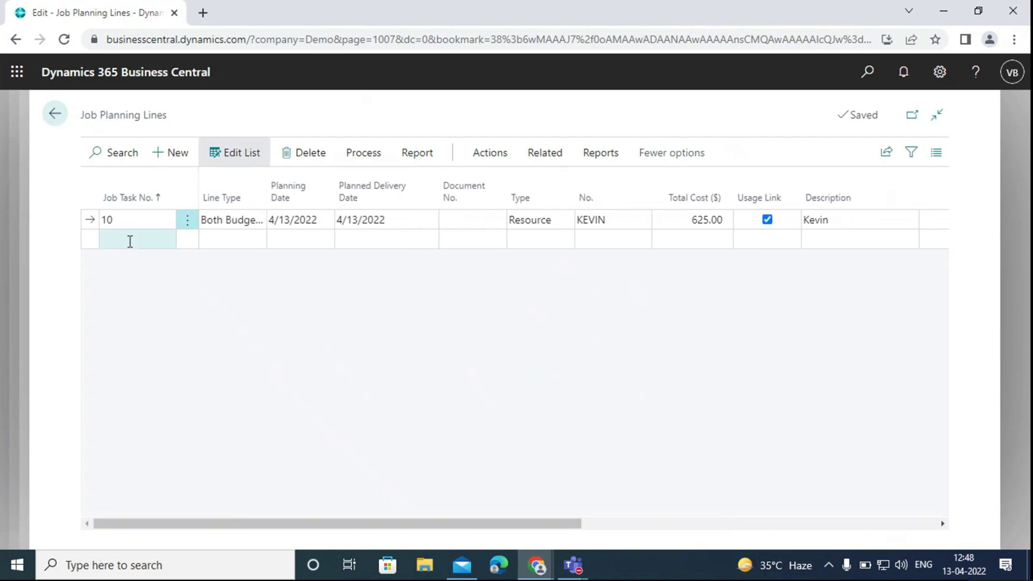
pyautogui.write('20')
pyautogui.press('Tab')
pyautogui.press('Tab')
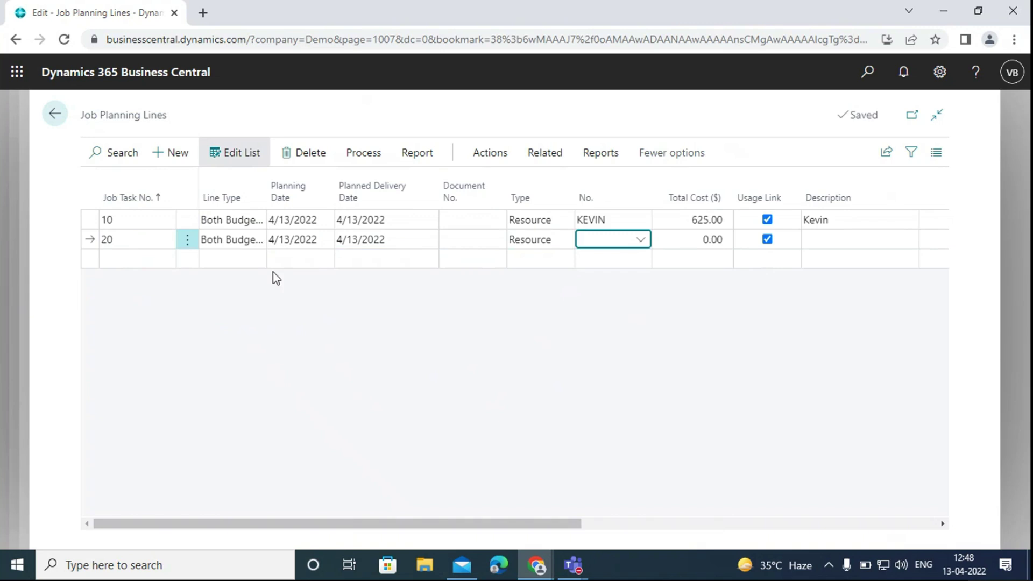
pyautogui.click(640, 240)
pyautogui.click(609, 349)
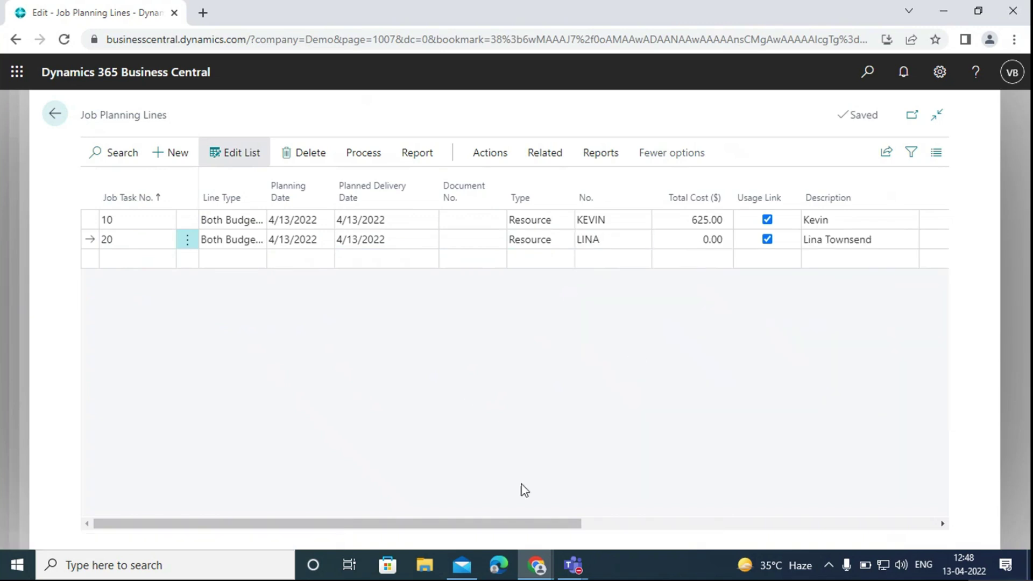
# Set the quantity of the task 20 planning line to 5.
pyautogui.moveTo(485, 523); pyautogui.dragTo(721, 549)
pyautogui.click(526, 239)
pyautogui.write('5')
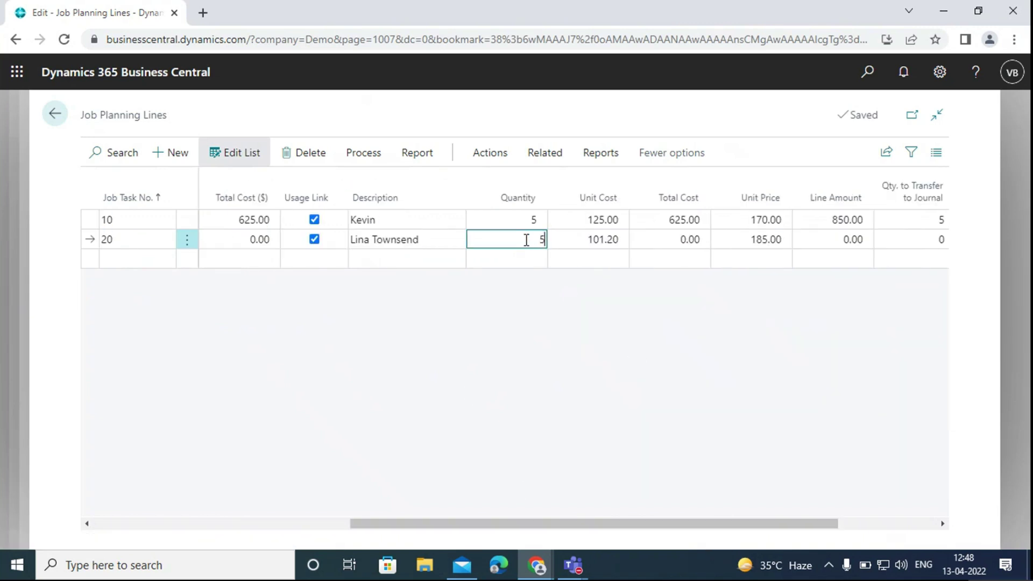
pyautogui.click(492, 378)
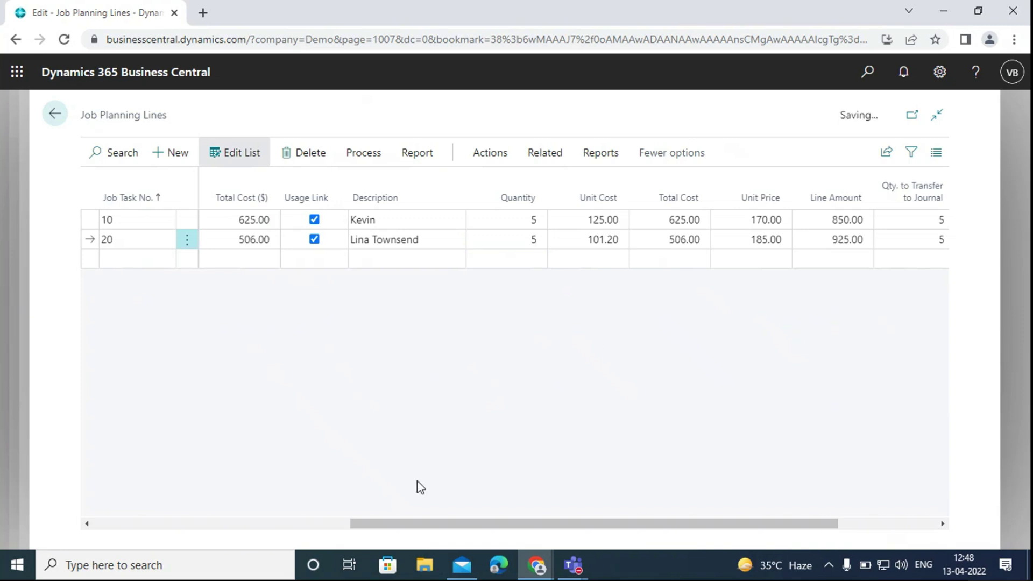
pyautogui.click(263, 522)
pyautogui.click(114, 521)
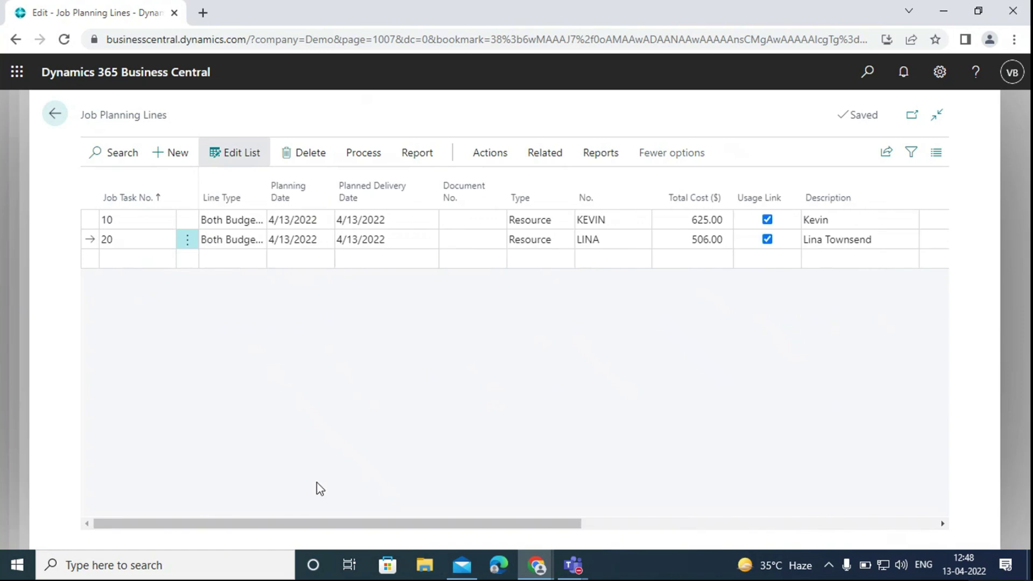
# Leave the job planning lines and find and open the Time Sheets page.
pyautogui.click(55, 115)
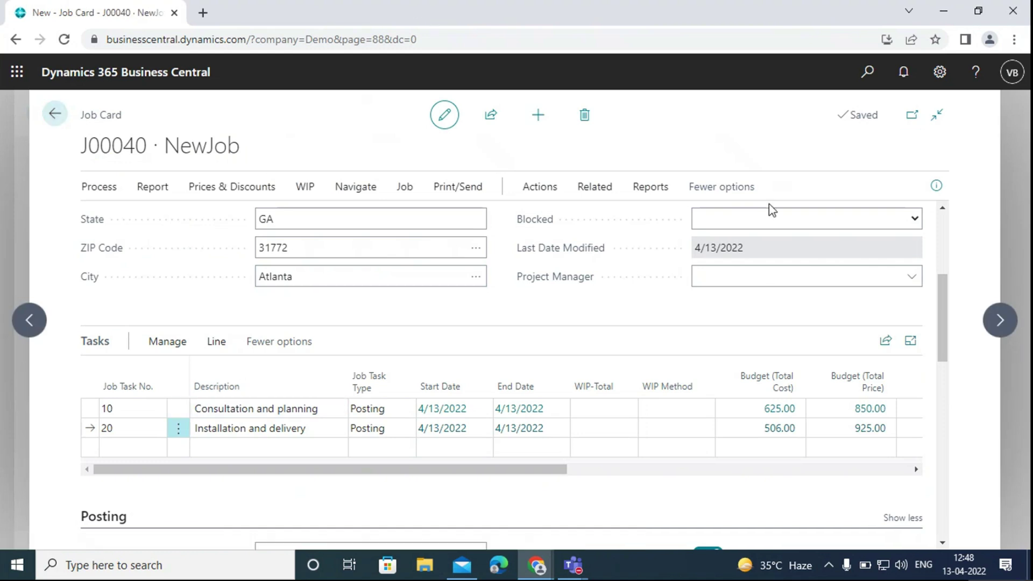
pyautogui.click(861, 76)
pyautogui.write('ti')
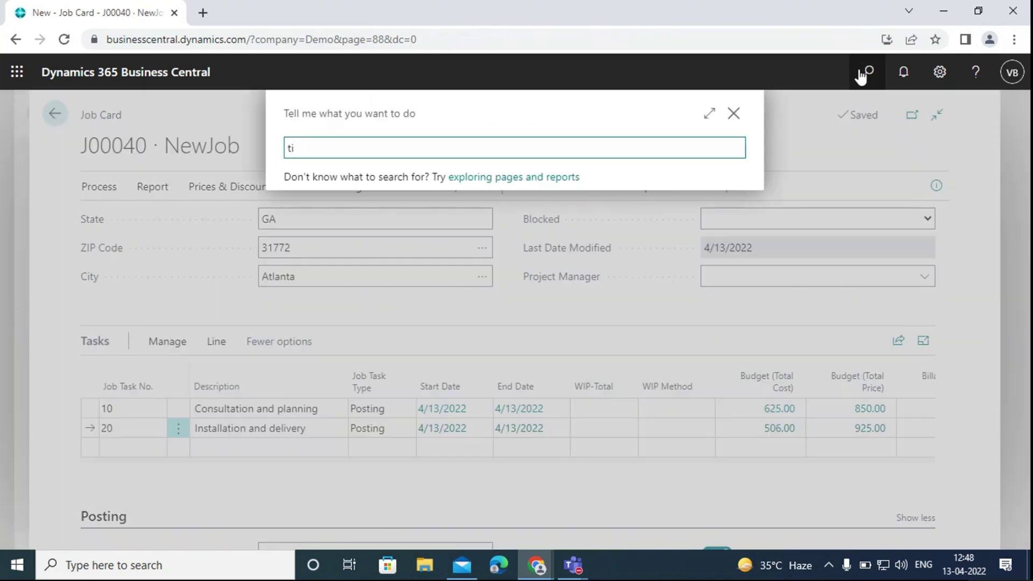
pyautogui.write('me shee')
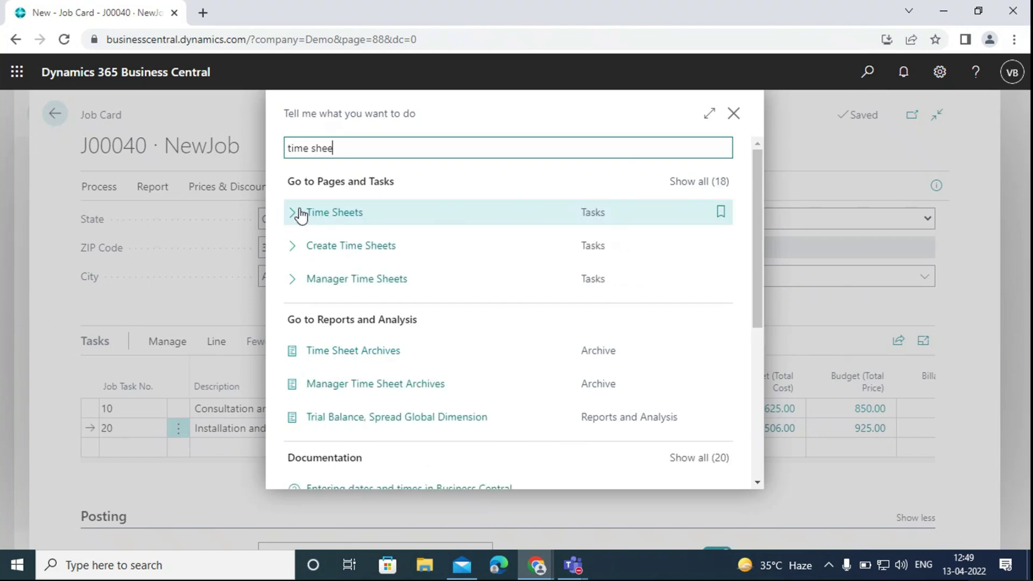
pyautogui.click(301, 214)
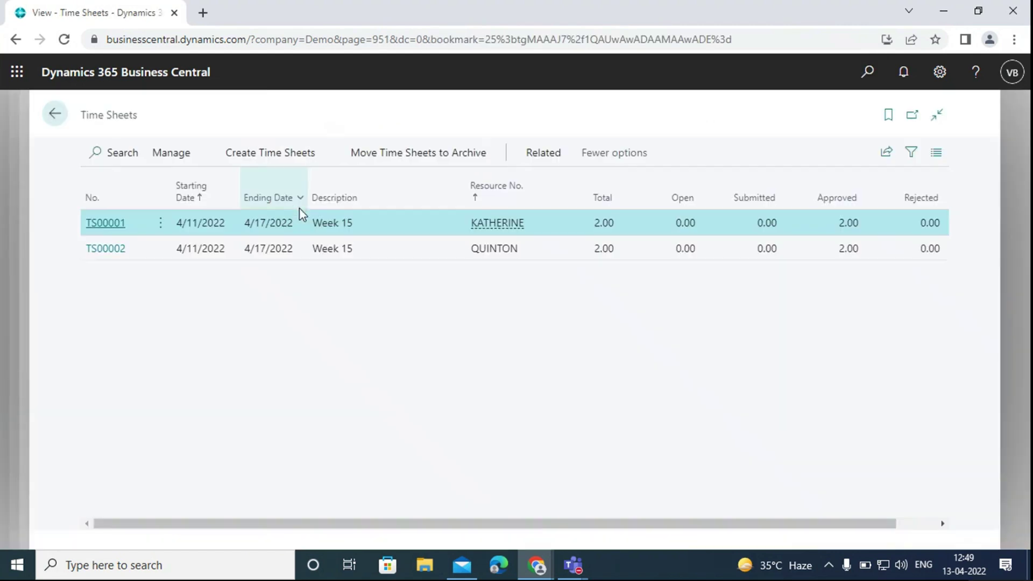
# Start creating time sheets with the starting date 4/11/2022, filtered to the person assigned to job task 10.
pyautogui.click(273, 154)
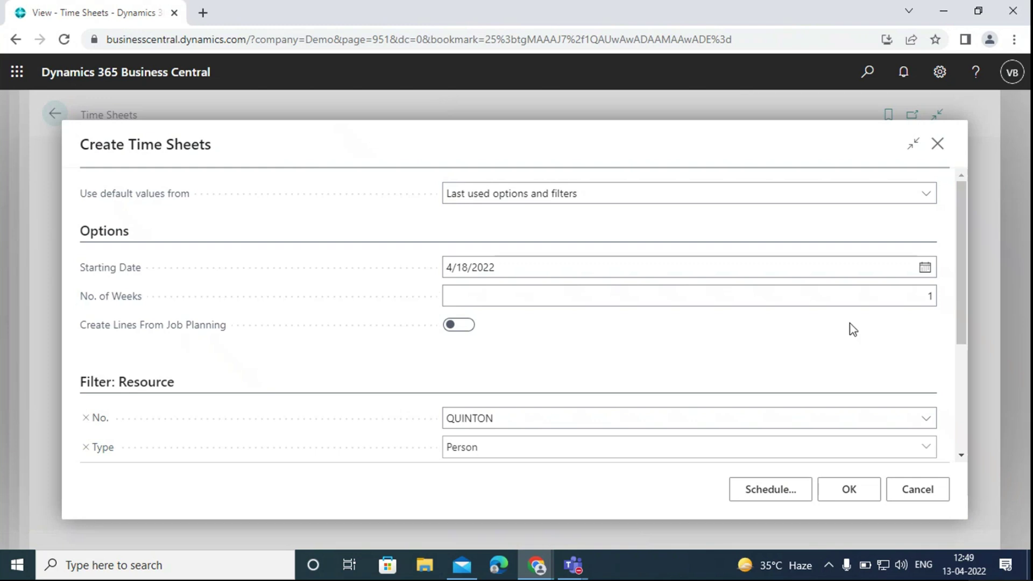
pyautogui.click(924, 269)
pyautogui.click(487, 360)
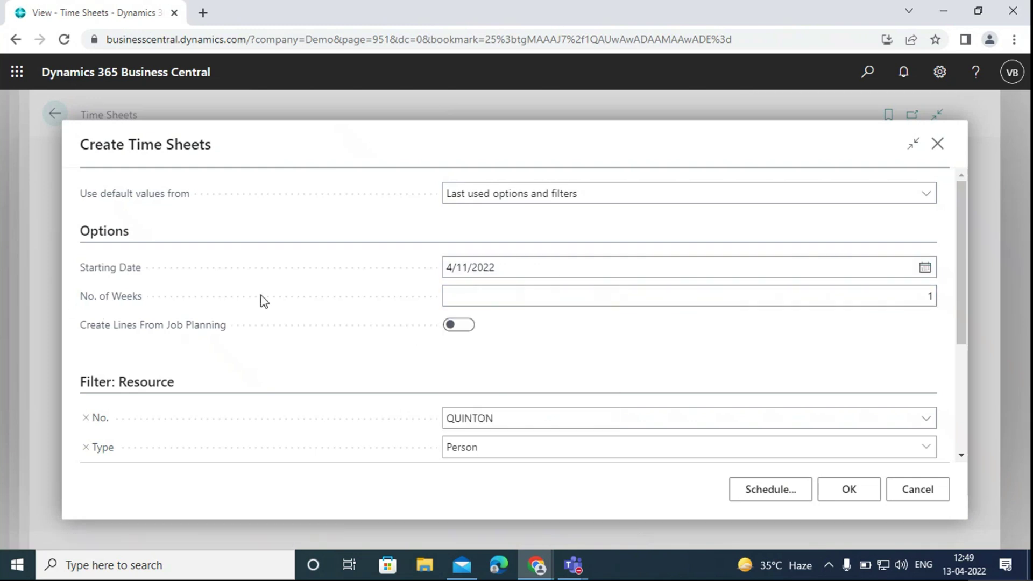
pyautogui.click(689, 450)
pyautogui.click(895, 425)
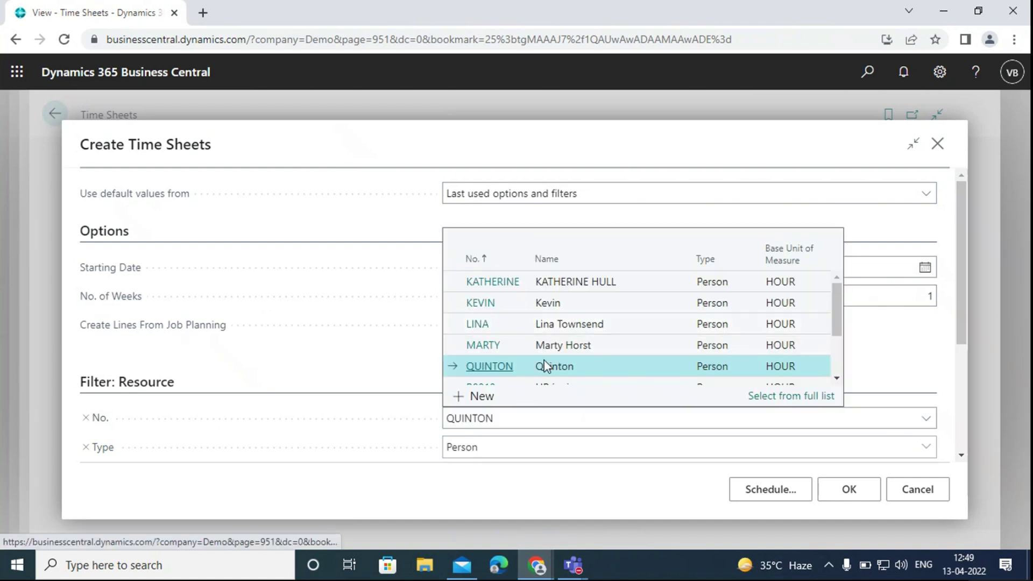
pyautogui.click(572, 301)
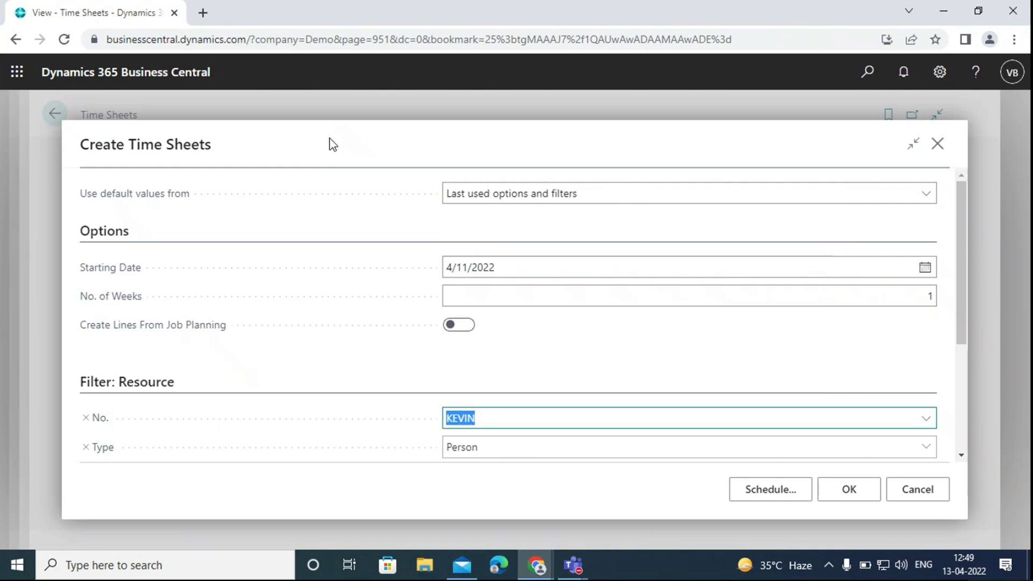
pyautogui.click(351, 365)
# Duplicate the browser tab, return to the original one and create the time sheet for the task 10 resource.
pyautogui.rightClick(98, 12)
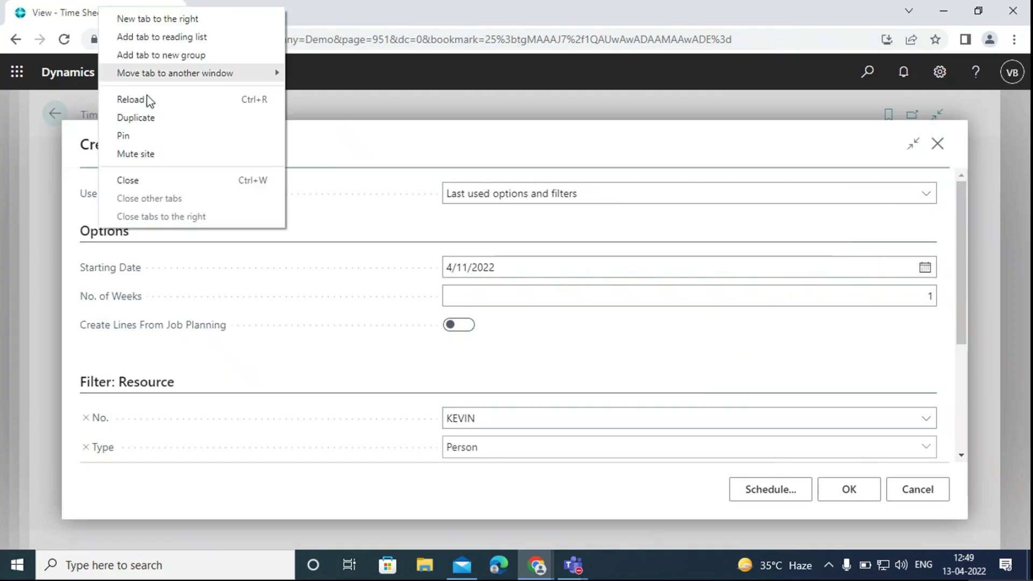
pyautogui.click(170, 119)
pyautogui.click(110, 15)
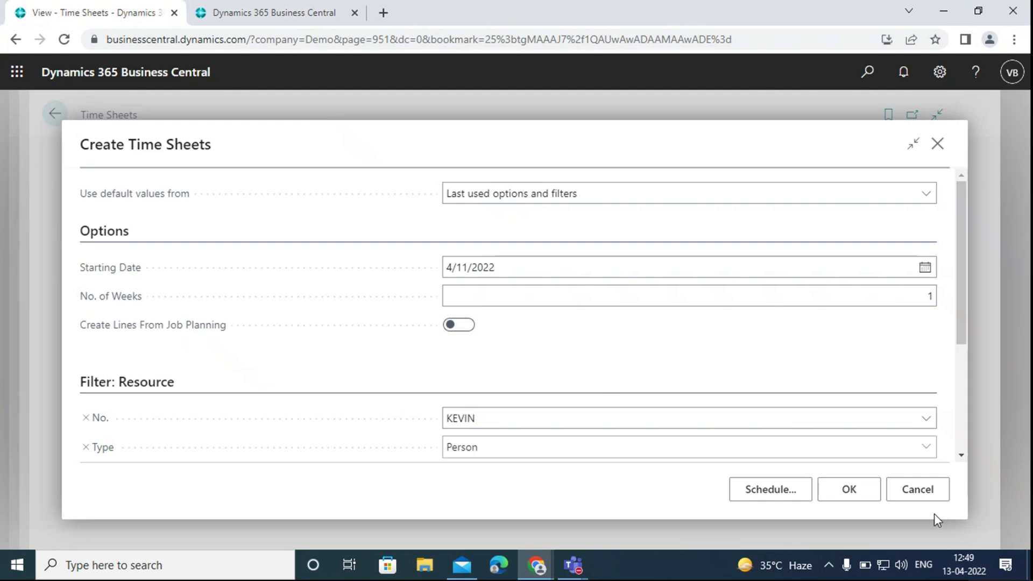
pyautogui.click(836, 492)
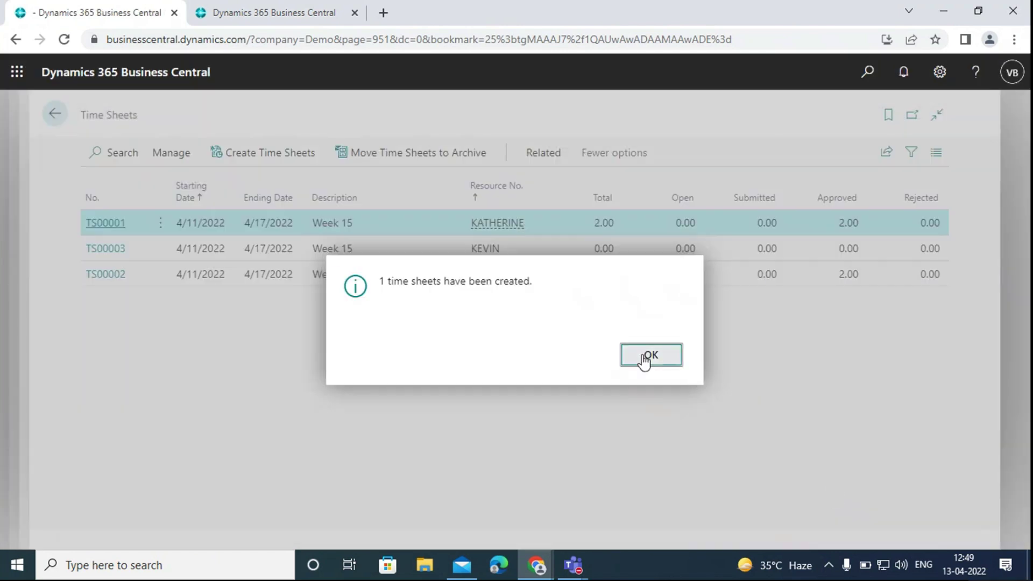
pyautogui.click(646, 361)
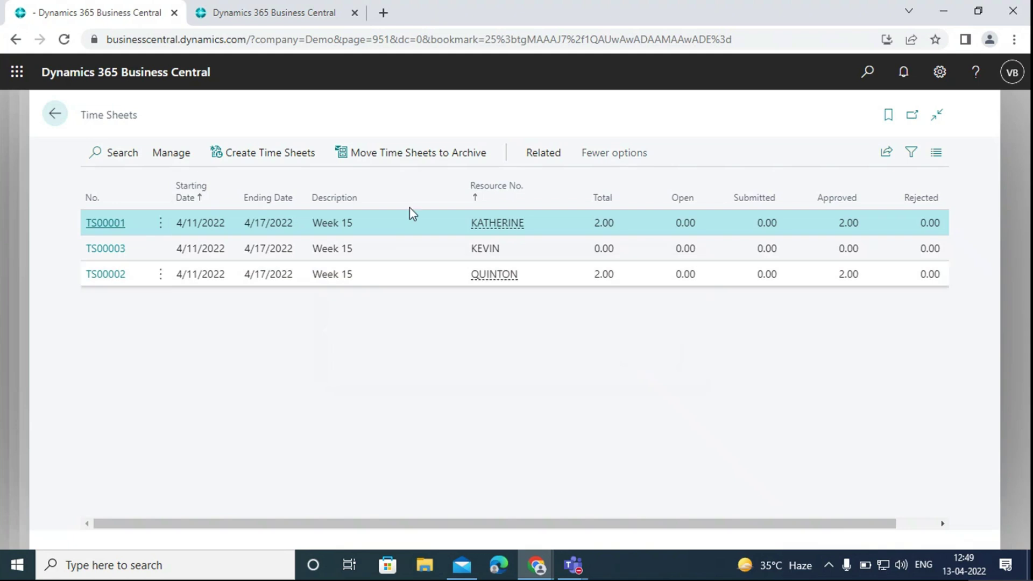
# Create another time sheet starting 4/11/2022 for the person assigned to job task 20.
pyautogui.click(240, 149)
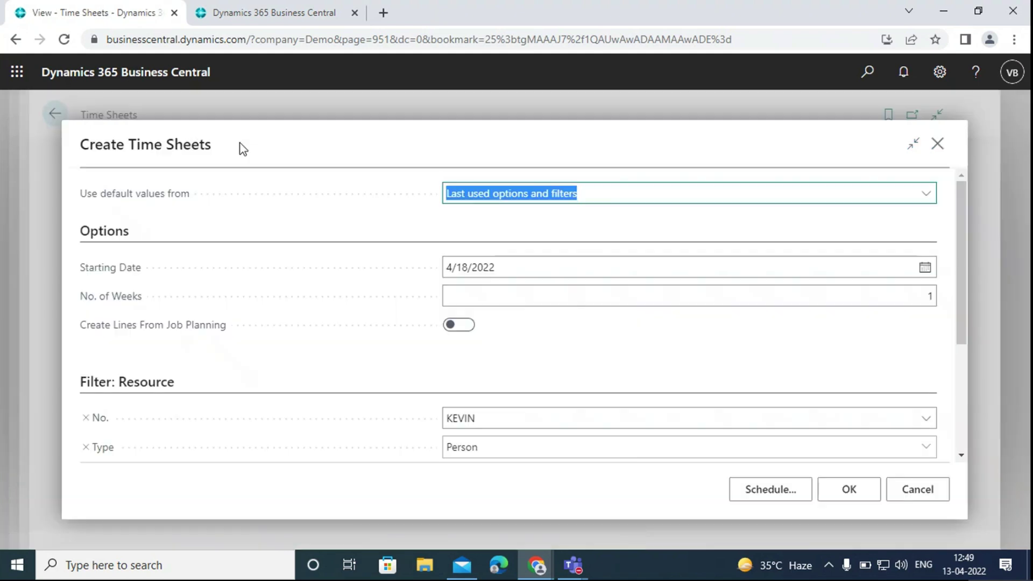
pyautogui.click(923, 269)
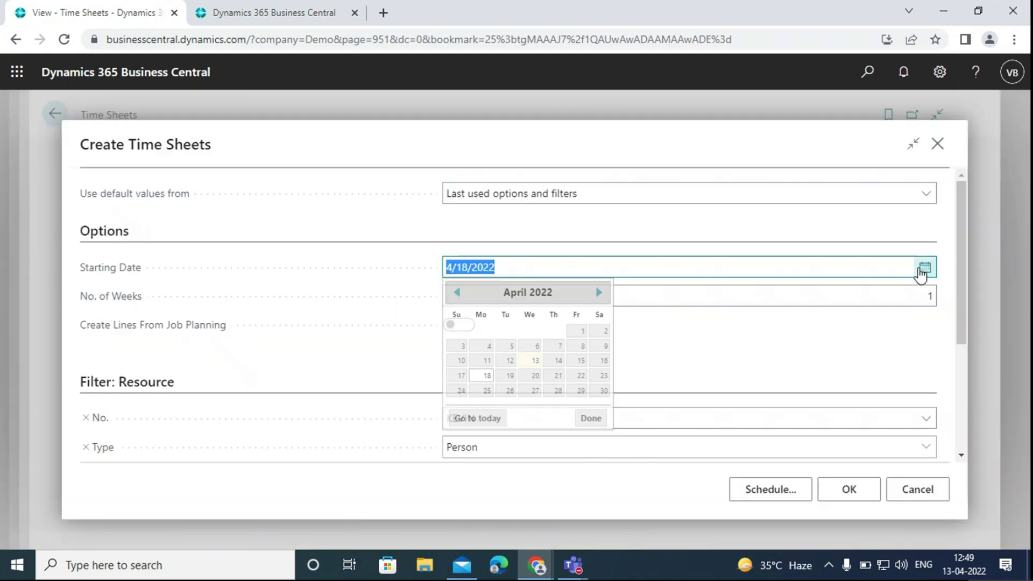
pyautogui.click(487, 361)
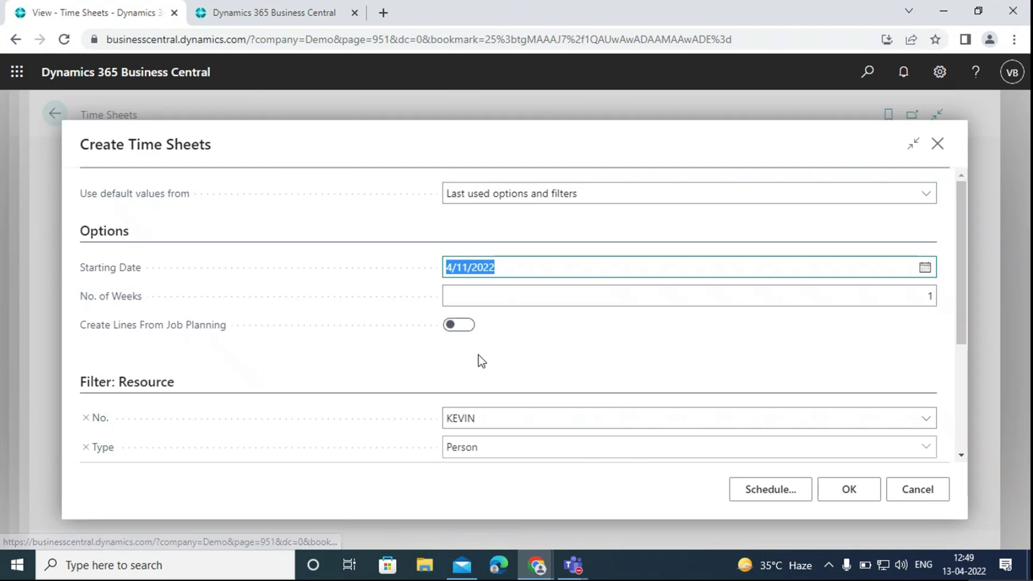
pyautogui.click(350, 313)
pyautogui.scroll(-2, 664, 354)
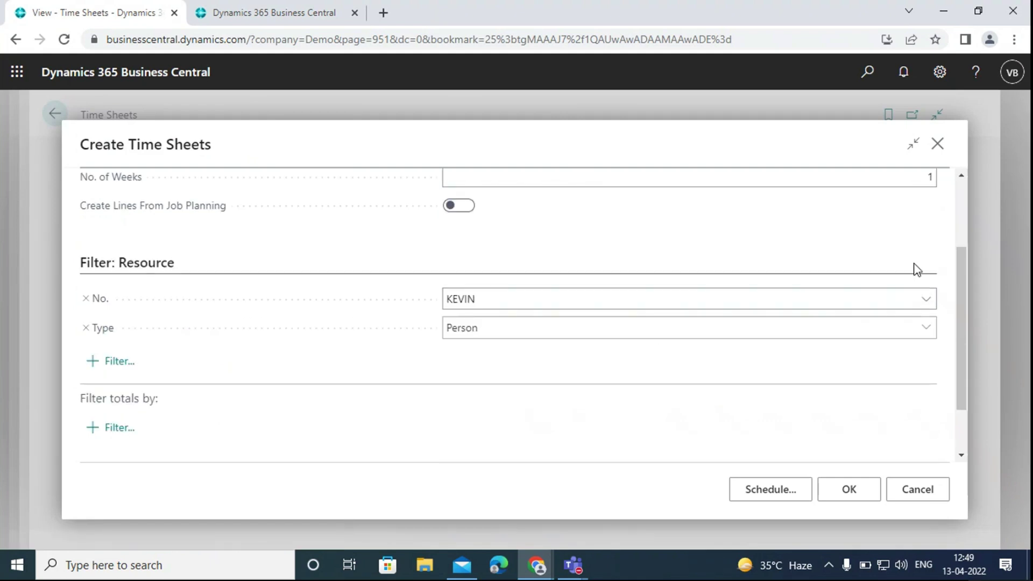
pyautogui.click(925, 298)
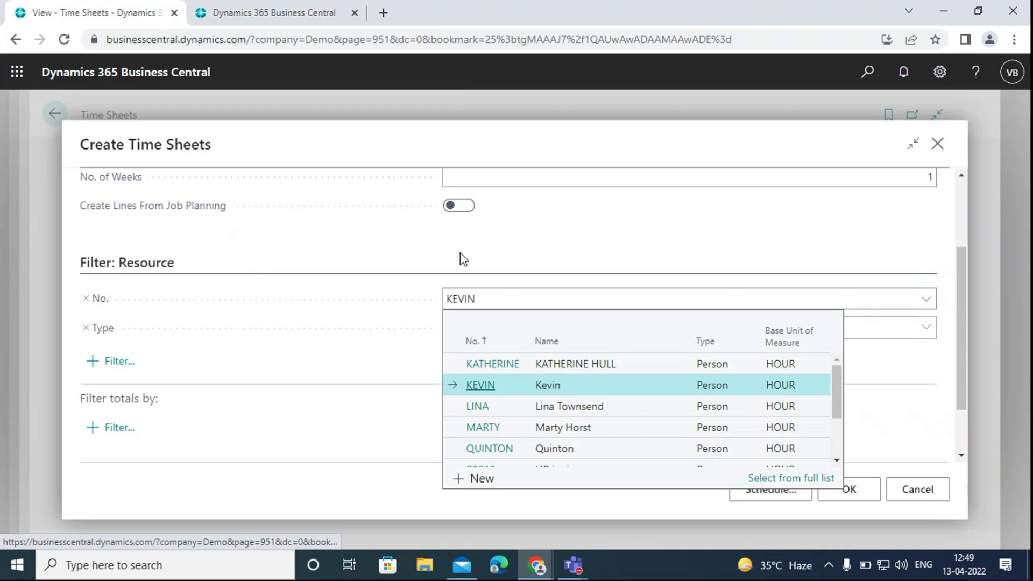
pyautogui.click(515, 406)
pyautogui.scroll(2, 377, 353)
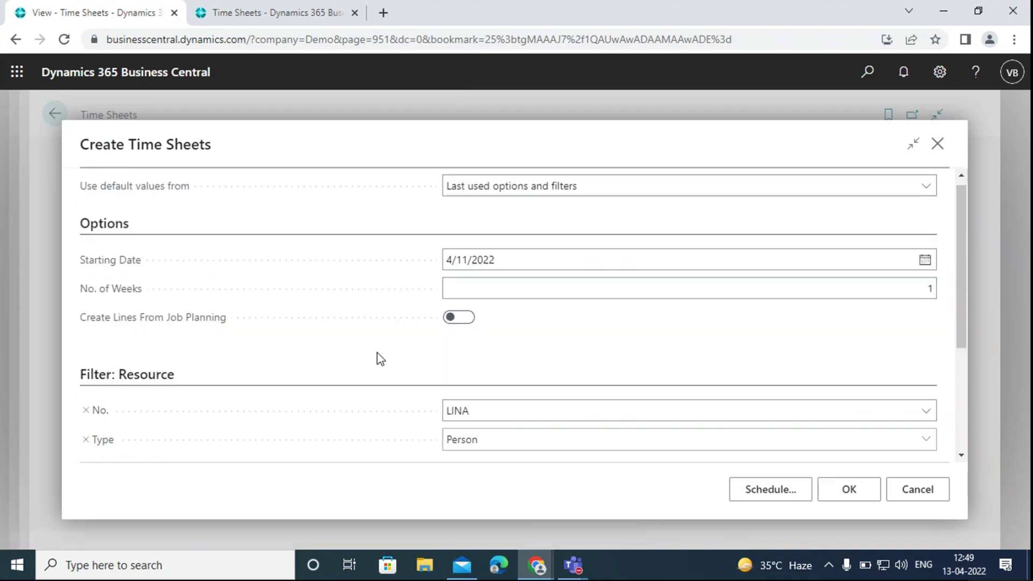
pyautogui.scroll(-3, 377, 353)
pyautogui.click(823, 489)
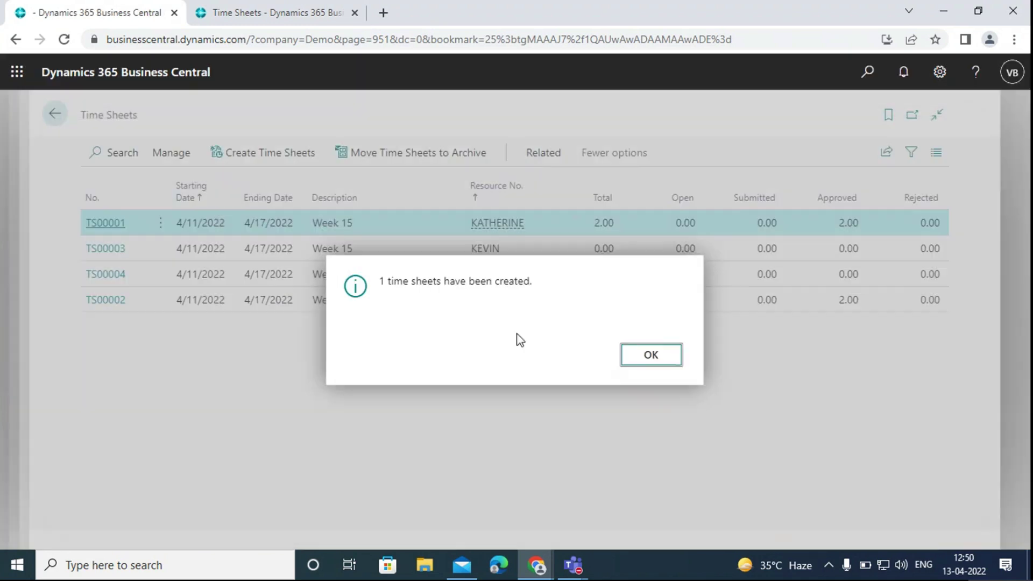
pyautogui.click(653, 356)
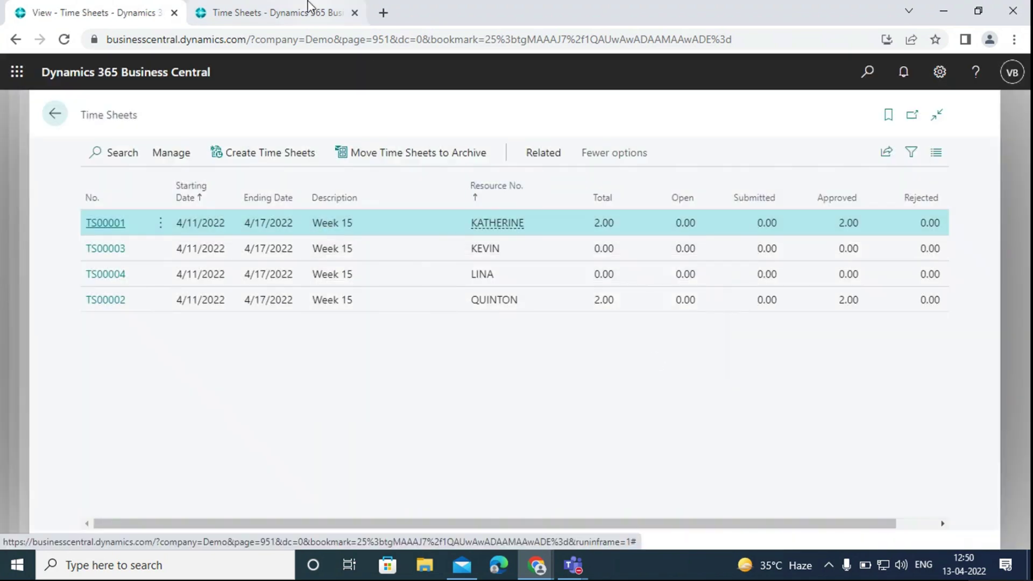
# Examine the planning lines of job J00040 (NewJob) in the duplicated browser tab.
pyautogui.click(89, 14)
pyautogui.click(69, 111)
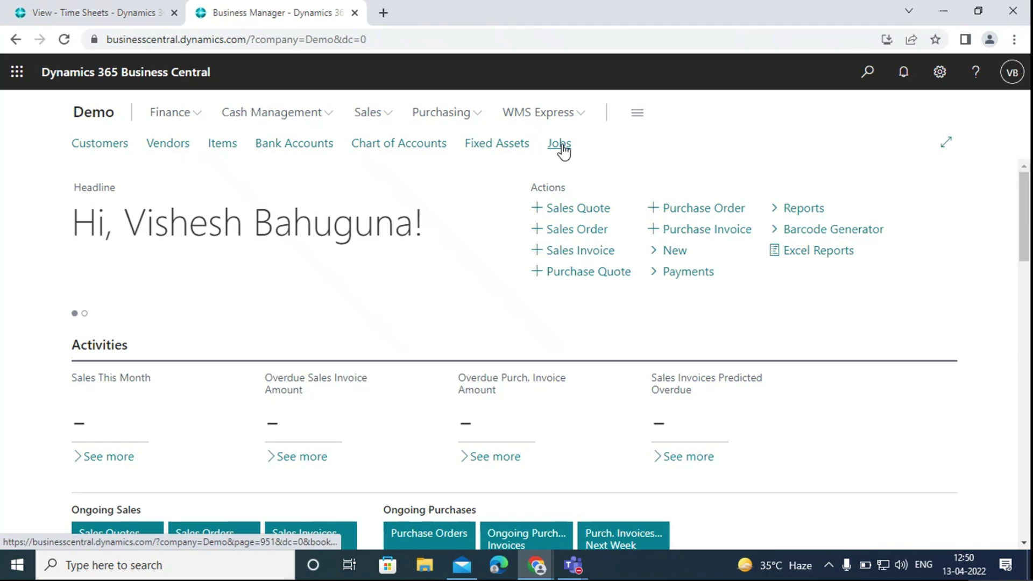
pyautogui.click(563, 150)
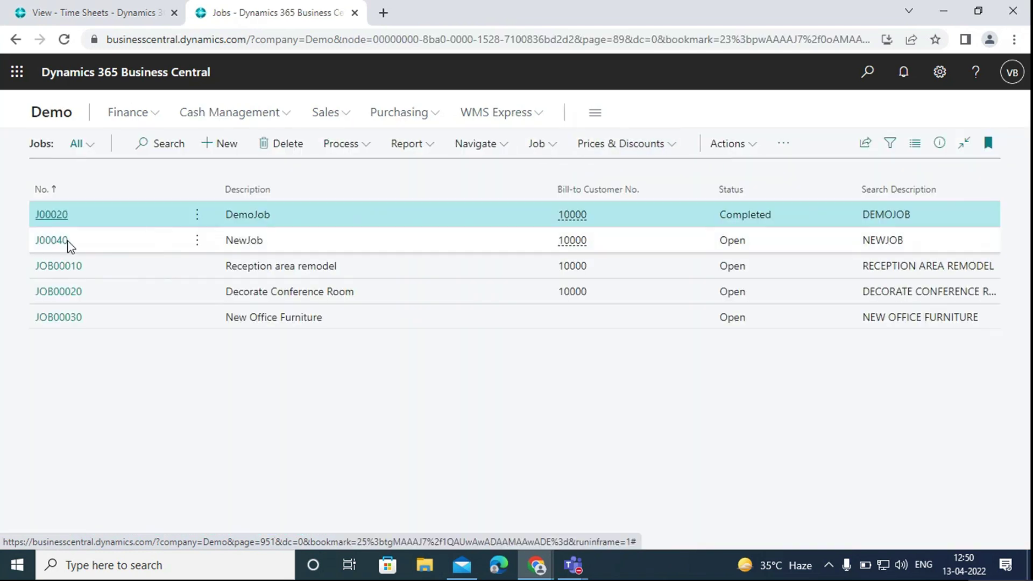
pyautogui.click(63, 242)
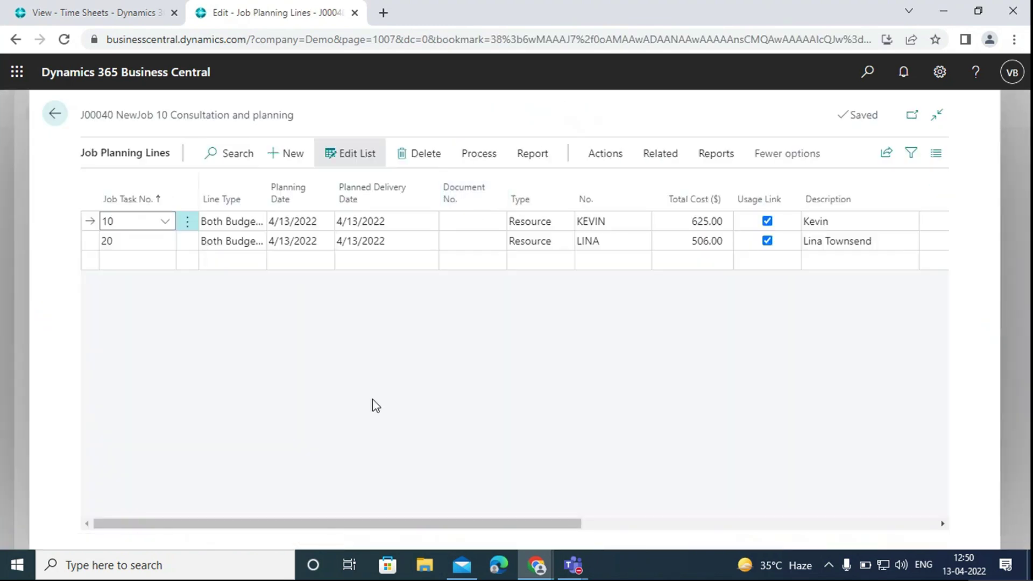
# Open the task 10 resource's Week 15 time sheet and add a Job line for job J00040, task 10.
pyautogui.click(127, 15)
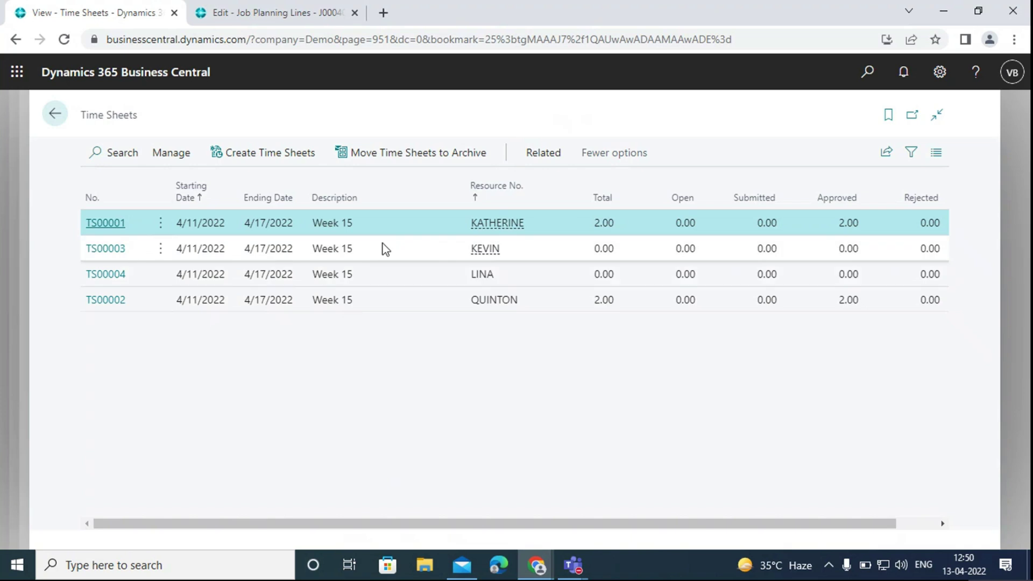
pyautogui.click(124, 249)
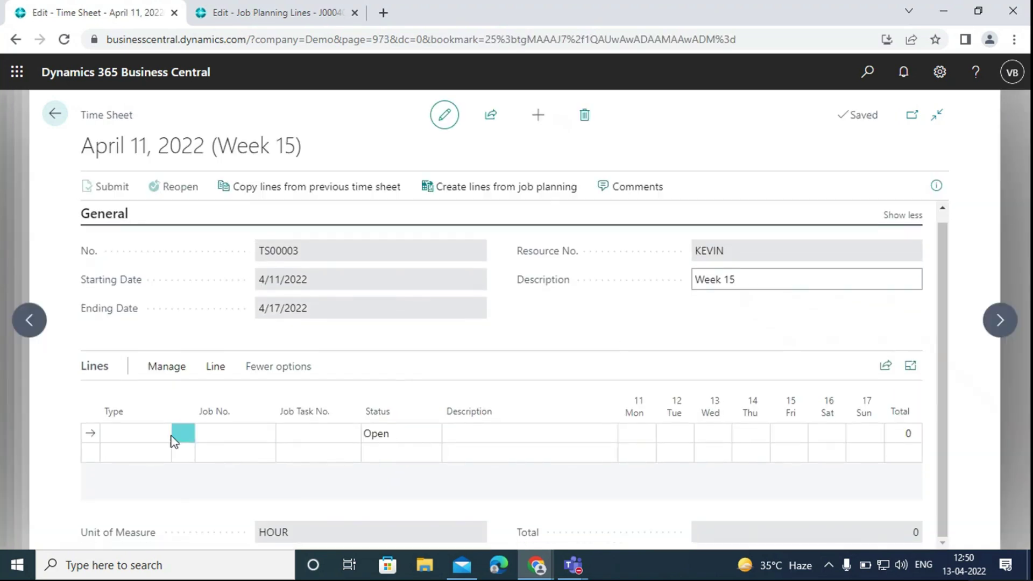
pyautogui.click(157, 434)
pyautogui.click(148, 478)
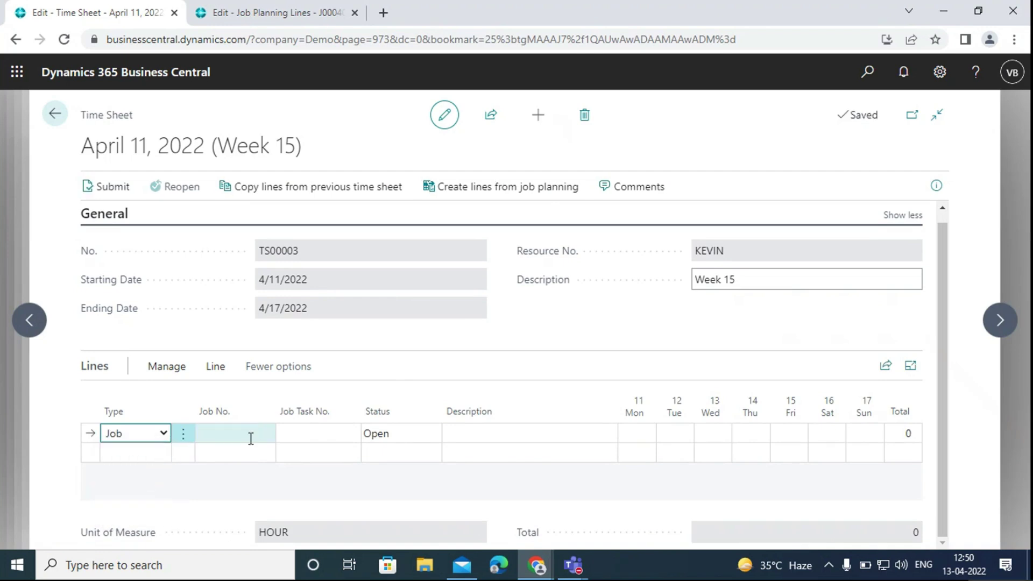
pyautogui.click(253, 437)
pyautogui.click(266, 435)
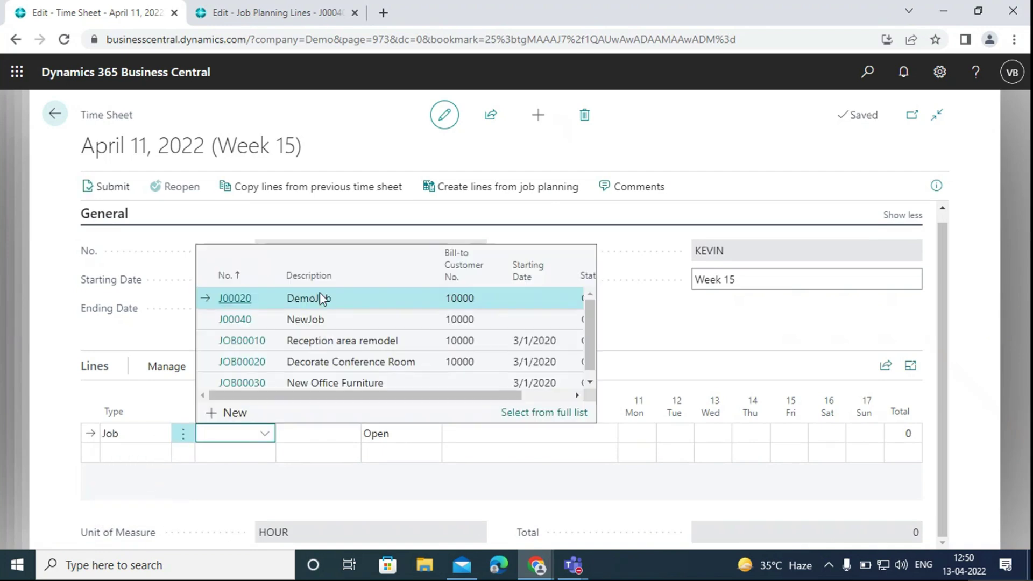
pyautogui.click(240, 320)
pyautogui.click(350, 435)
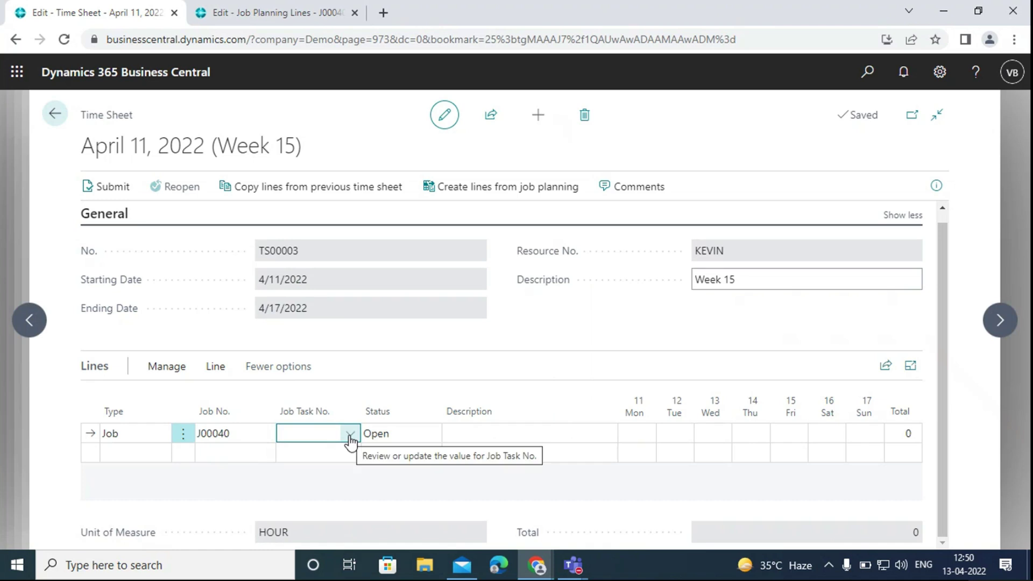
pyautogui.click(350, 439)
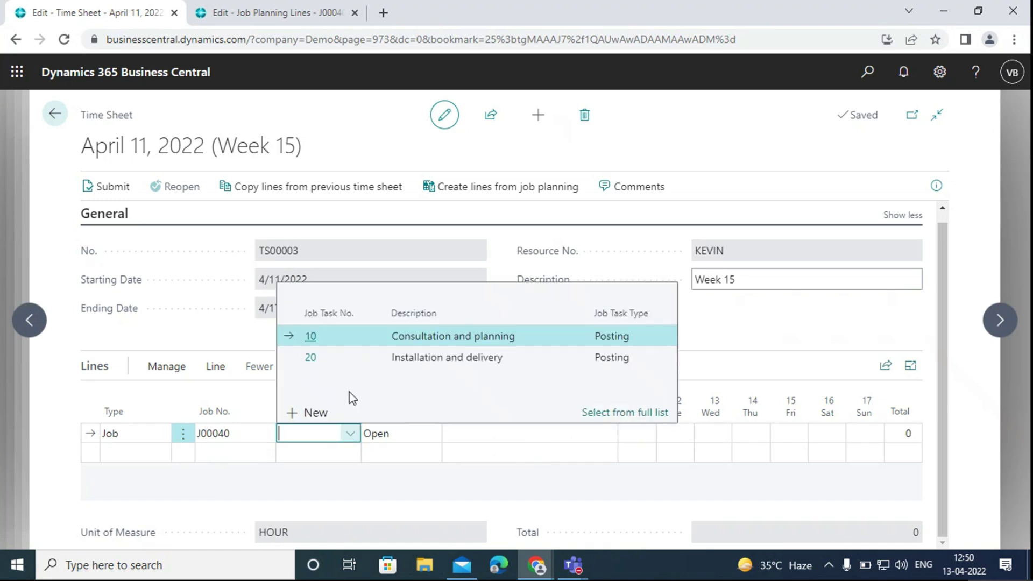
pyautogui.click(330, 344)
# Enter 5 hours for Wednesday the 13th on the Consultation and planning line and submit the open lines.
pyautogui.click(707, 432)
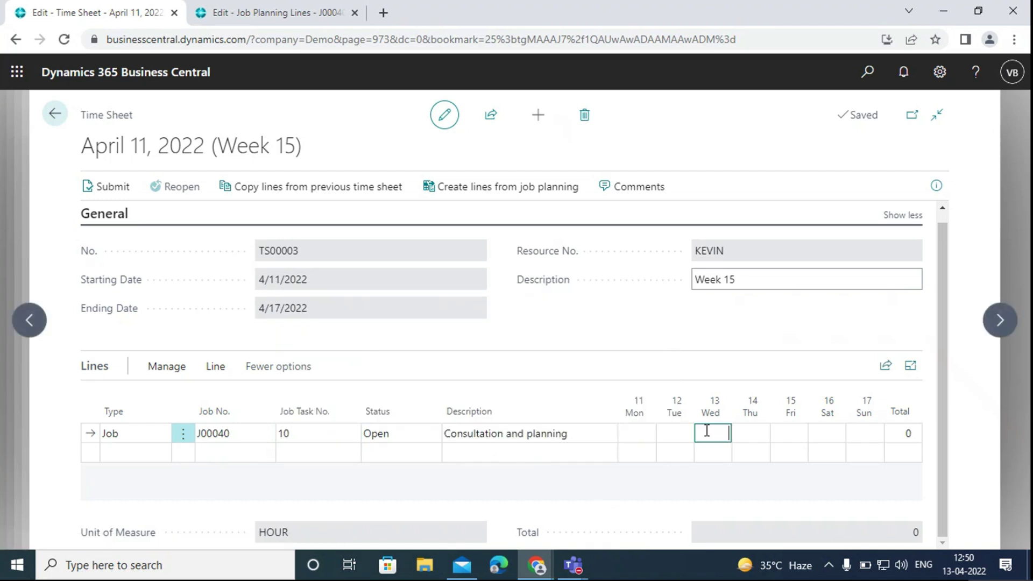
pyautogui.click(495, 501)
pyautogui.click(115, 188)
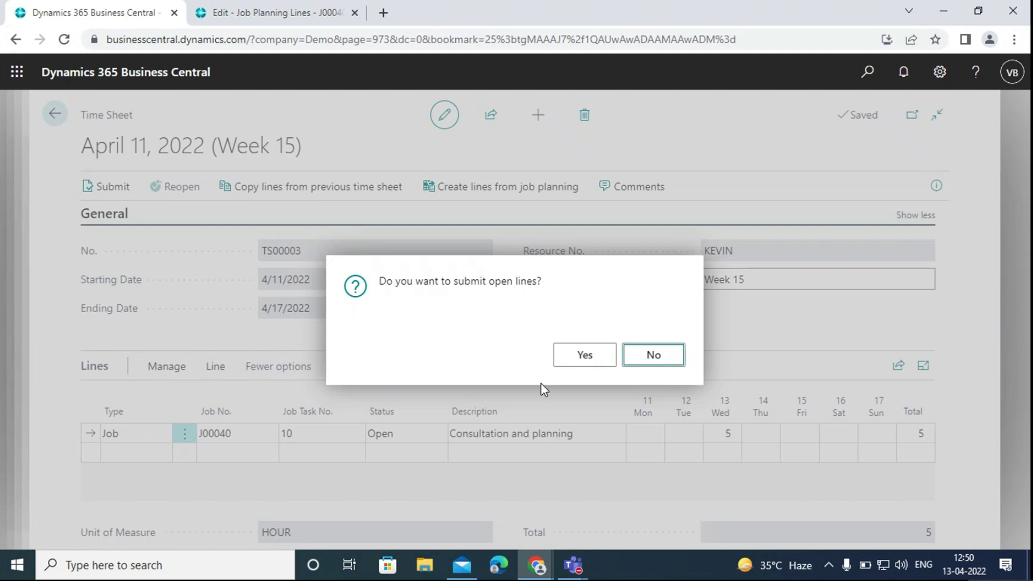
pyautogui.click(584, 355)
# Open the Week 15 time sheet TS00004 and add a Job line for job J00040, task 20.
pyautogui.click(55, 113)
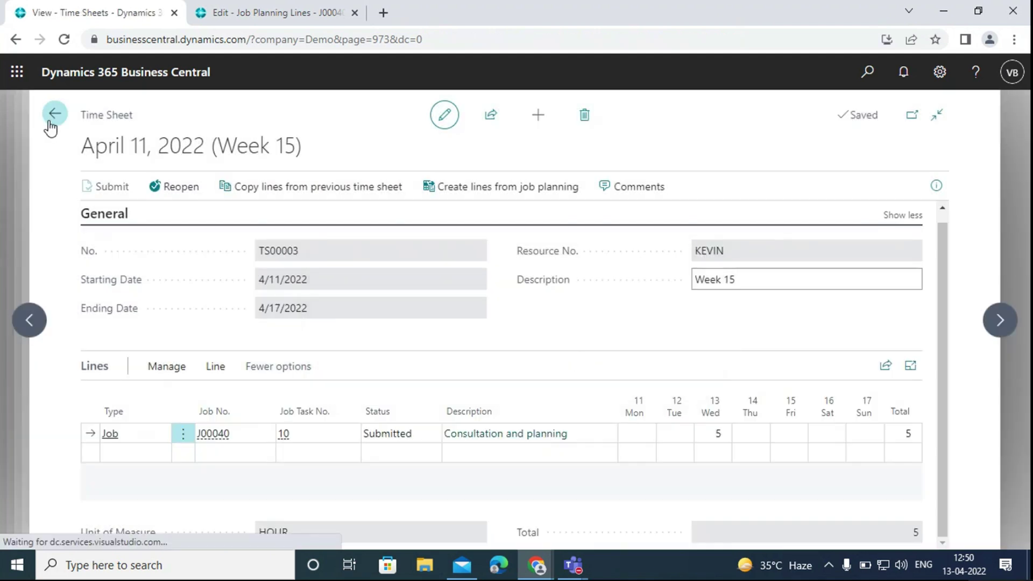
pyautogui.click(111, 276)
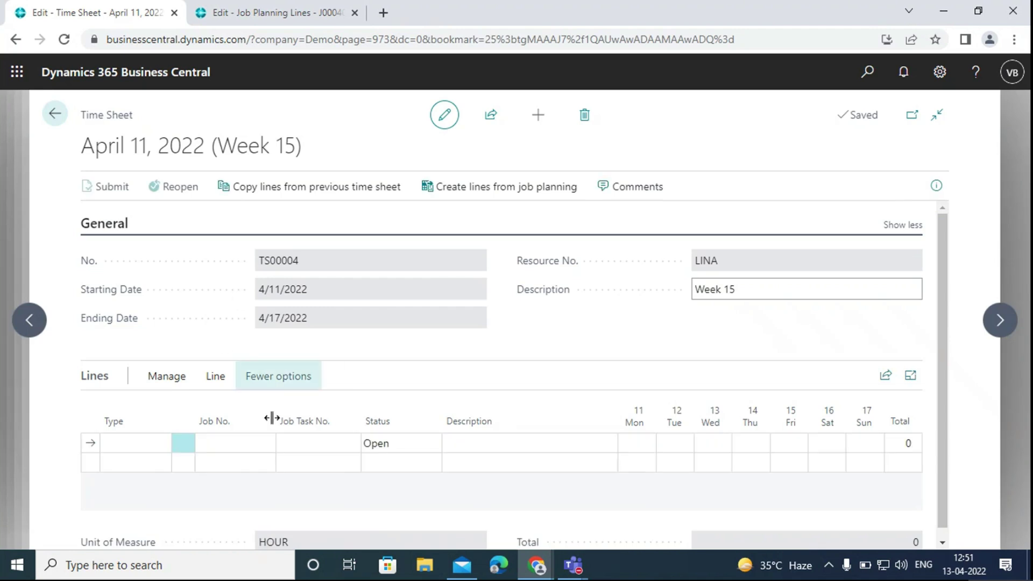
pyautogui.click(155, 442)
pyautogui.click(146, 487)
pyautogui.click(231, 444)
pyautogui.click(249, 338)
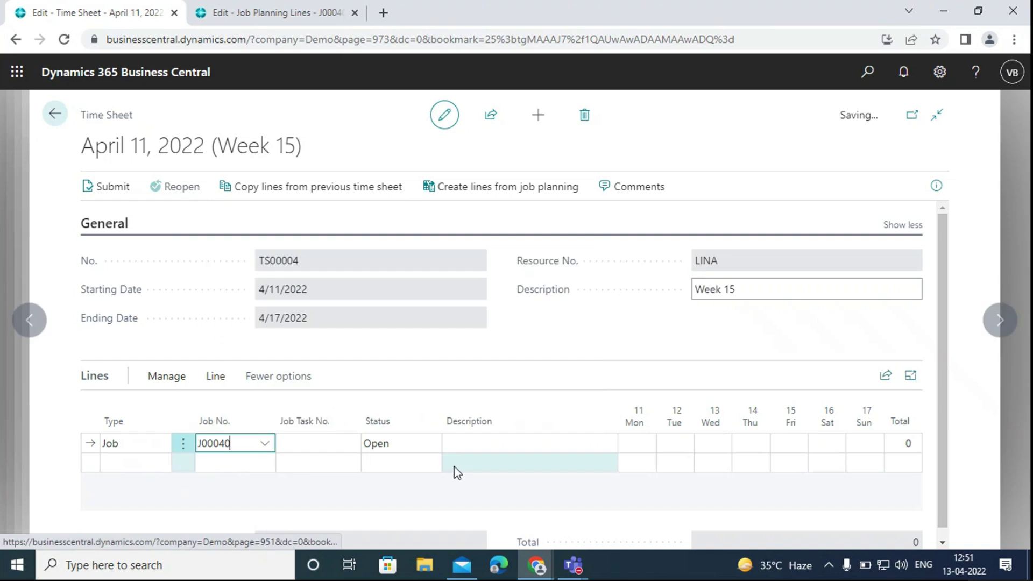
pyautogui.click(339, 436)
pyautogui.write('20')
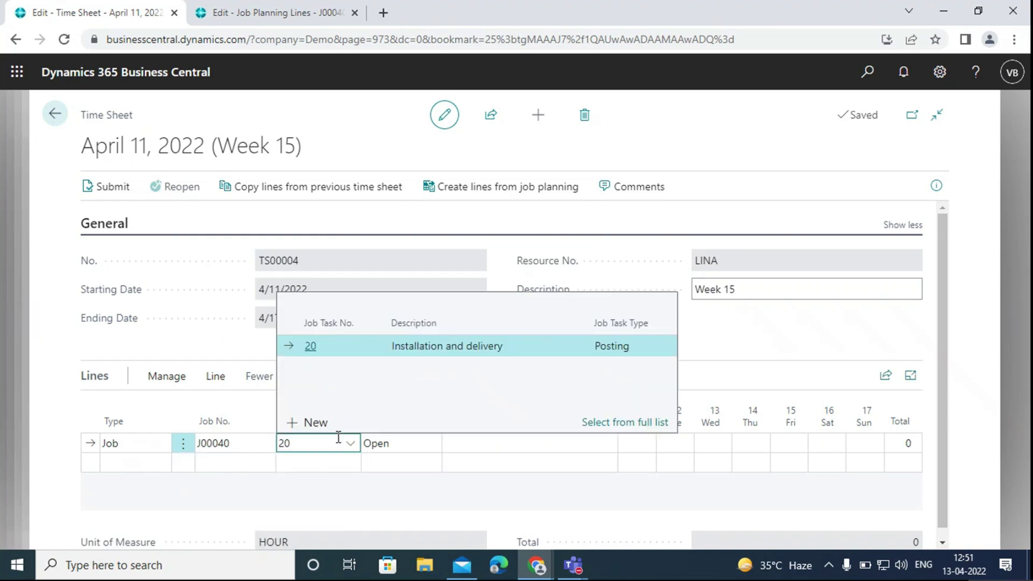
# Enter 5 hours for Wednesday the 13th on the Installation and delivery line and submit the open lines.
pyautogui.press('Tab')
pyautogui.press('Tab')
pyautogui.press('Tab')
pyautogui.press('Tab')
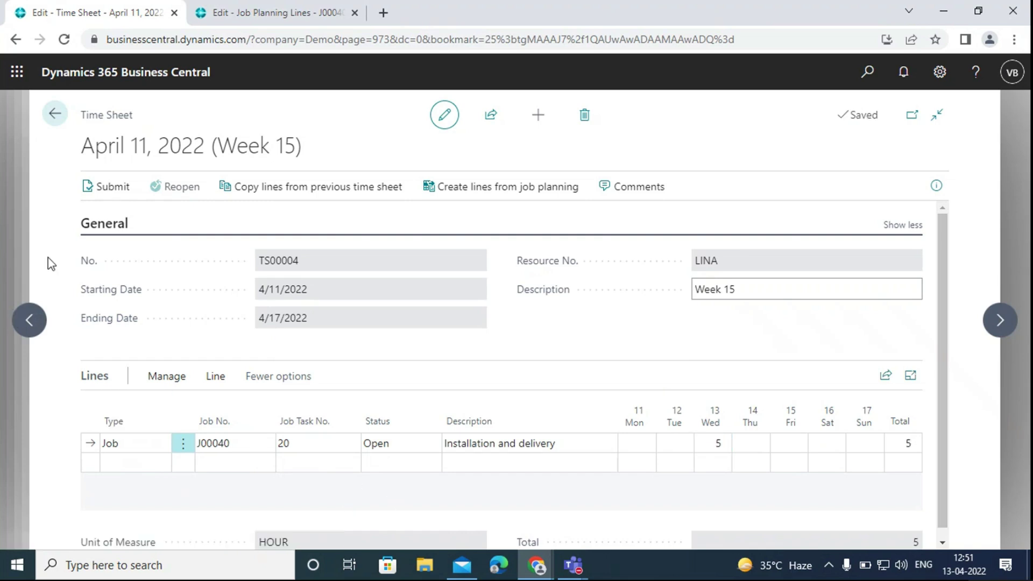
pyautogui.click(105, 188)
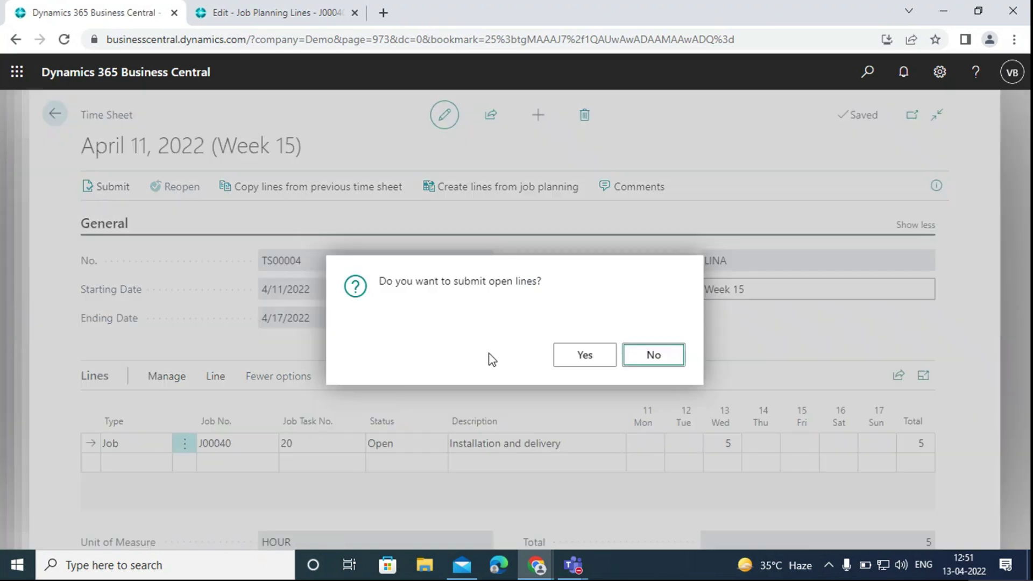
pyautogui.click(567, 357)
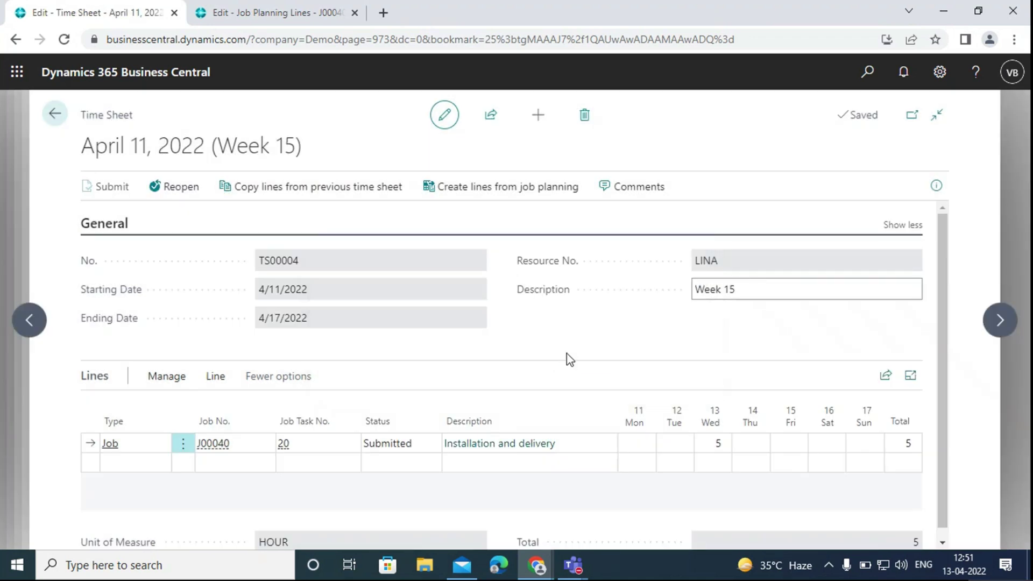
pyautogui.click(54, 114)
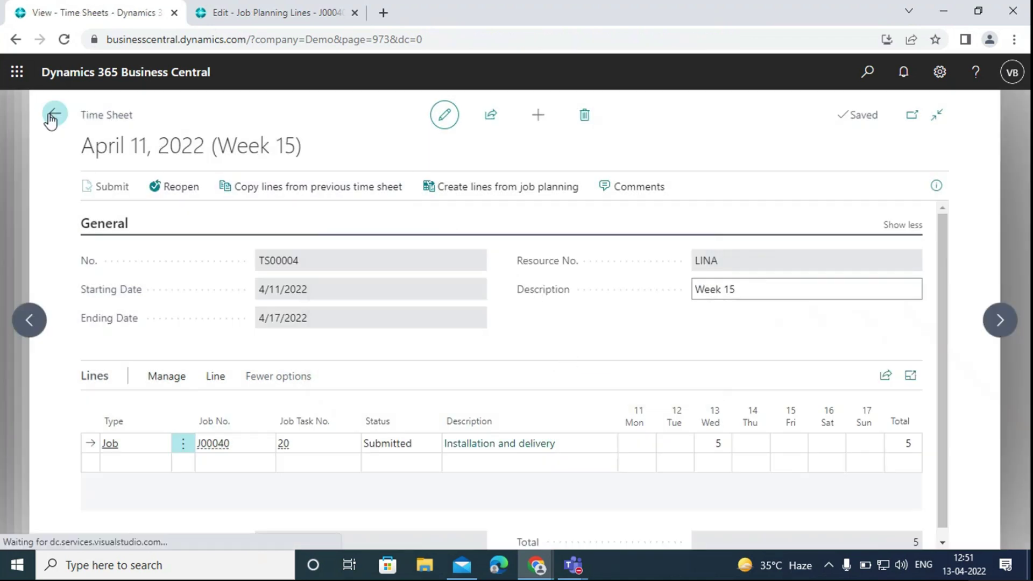
# Find the Manager Time Sheets page and approve the submitted lines of time sheet TS00003.
pyautogui.click(866, 73)
pyautogui.write('manager time sheets')
pyautogui.click(383, 210)
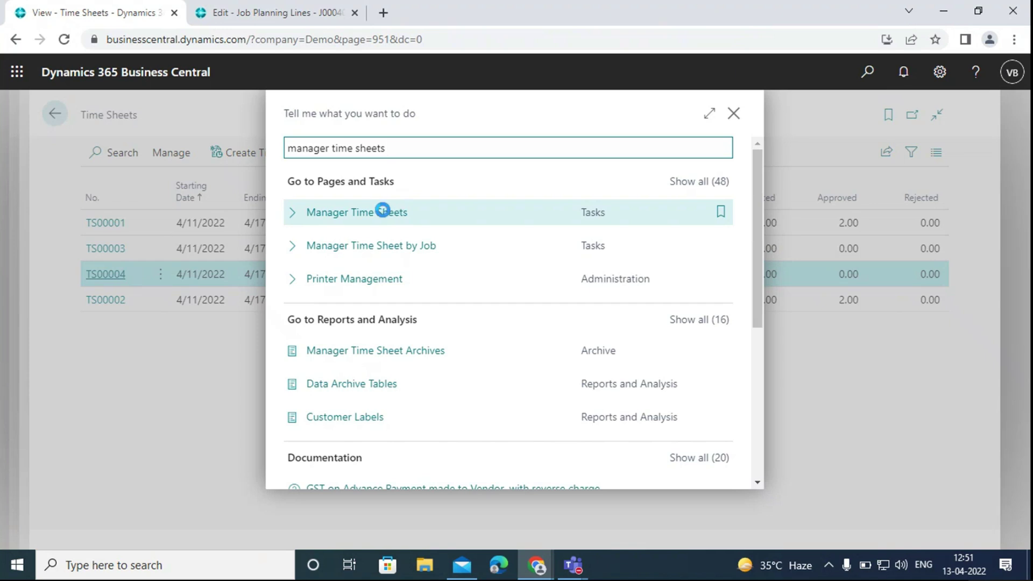
pyautogui.click(382, 213)
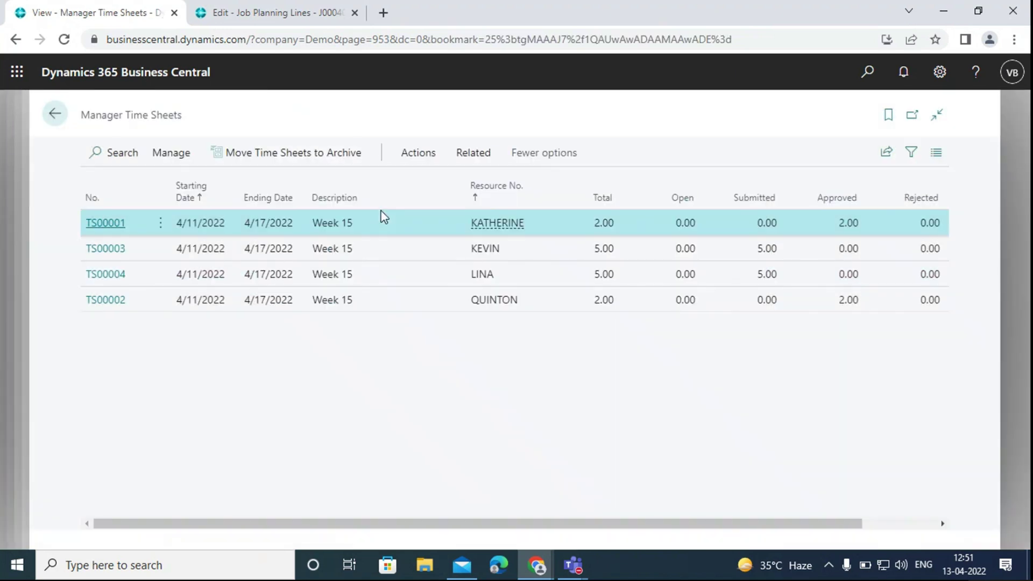
pyautogui.moveTo(373, 517); pyautogui.dragTo(386, 183)
pyautogui.click(119, 252)
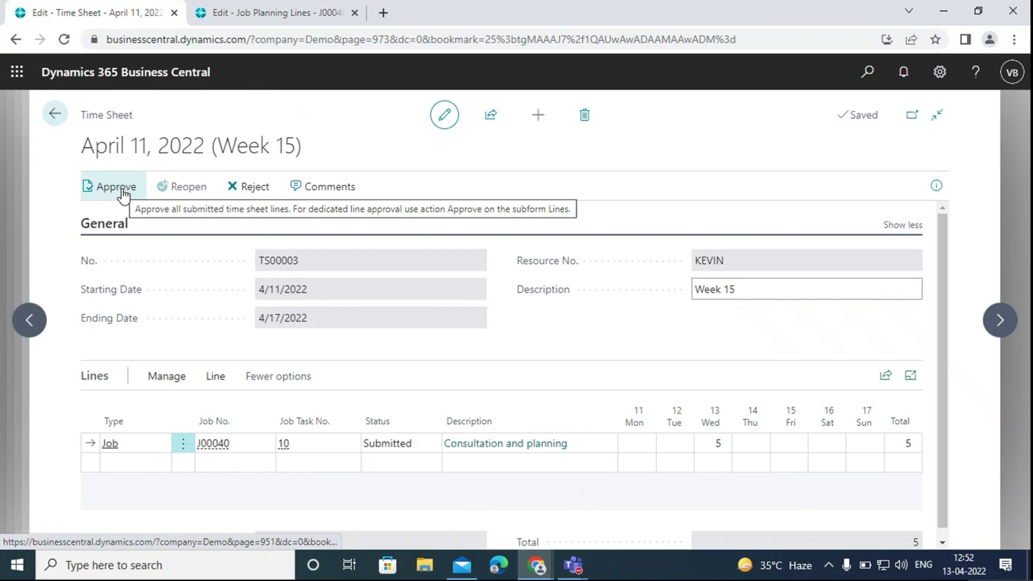
pyautogui.click(102, 191)
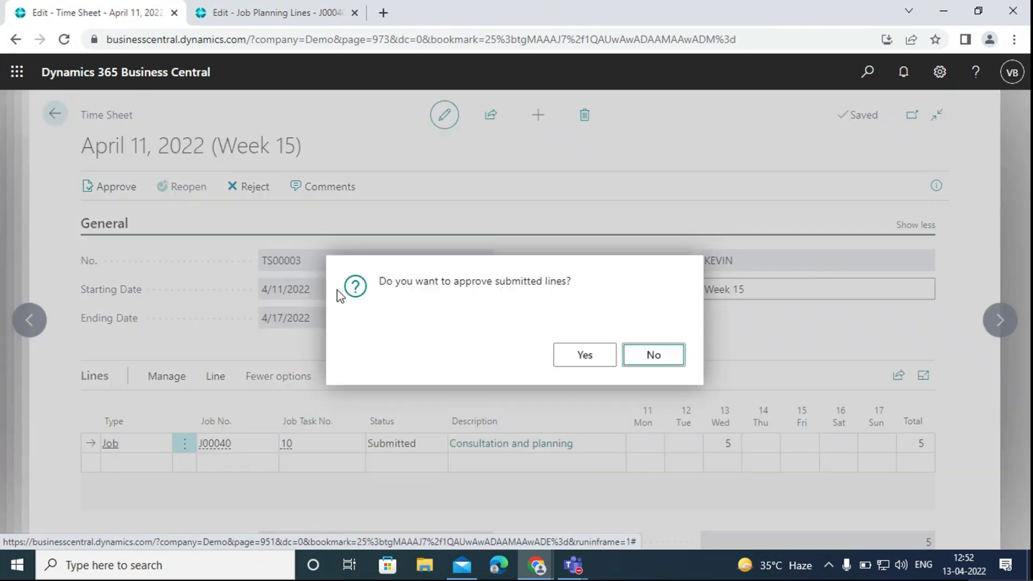
pyautogui.click(576, 357)
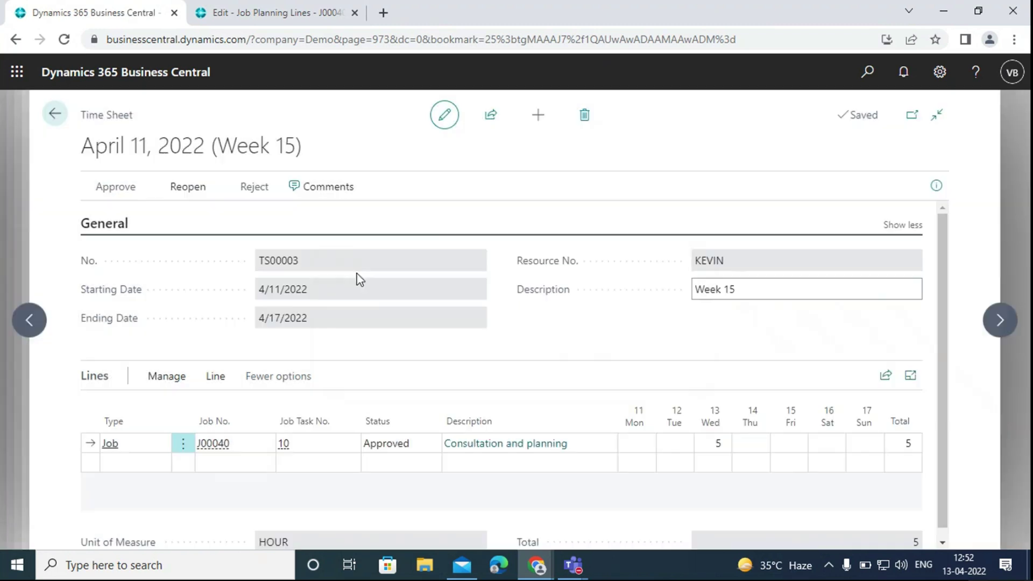
# Go to time sheet TS00004, approve its submitted lines and return to the manager's list.
pyautogui.click(1001, 334)
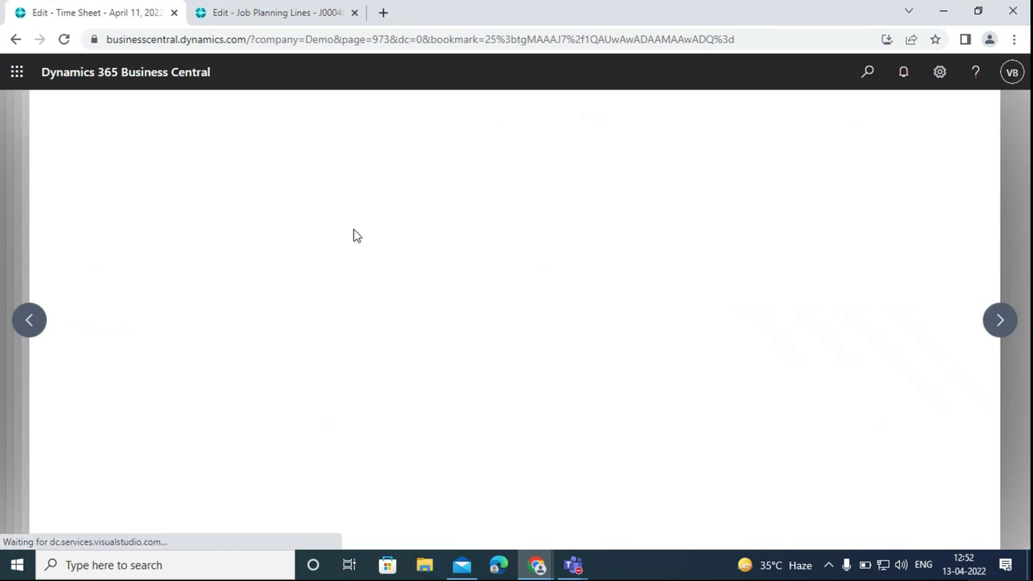
pyautogui.click(98, 187)
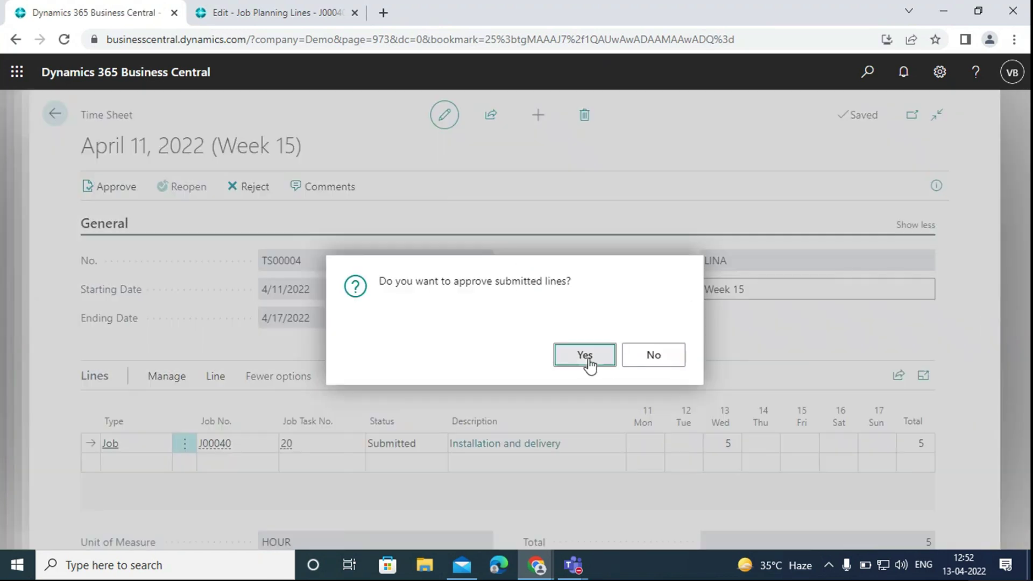
pyautogui.click(587, 357)
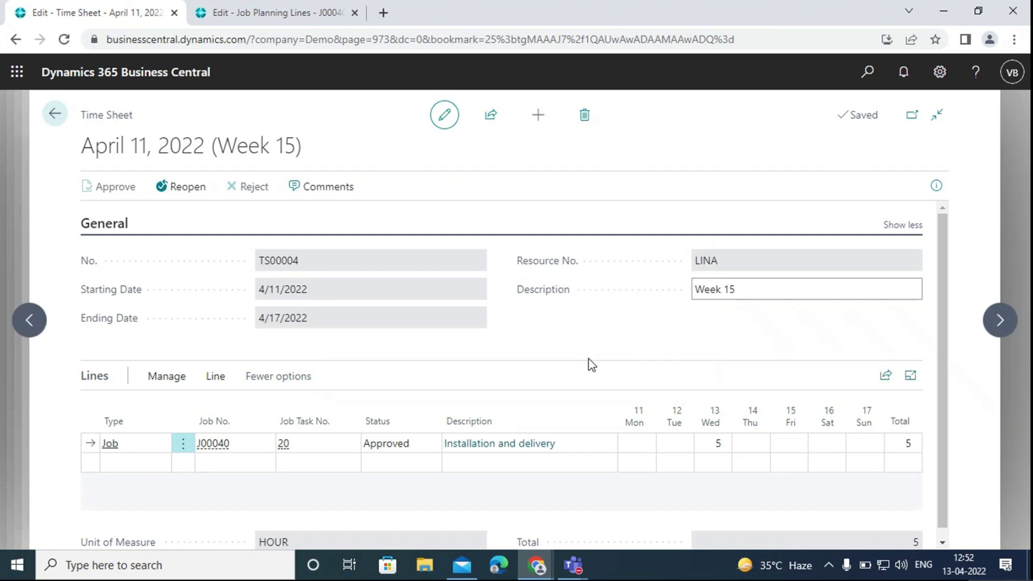
pyautogui.click(59, 113)
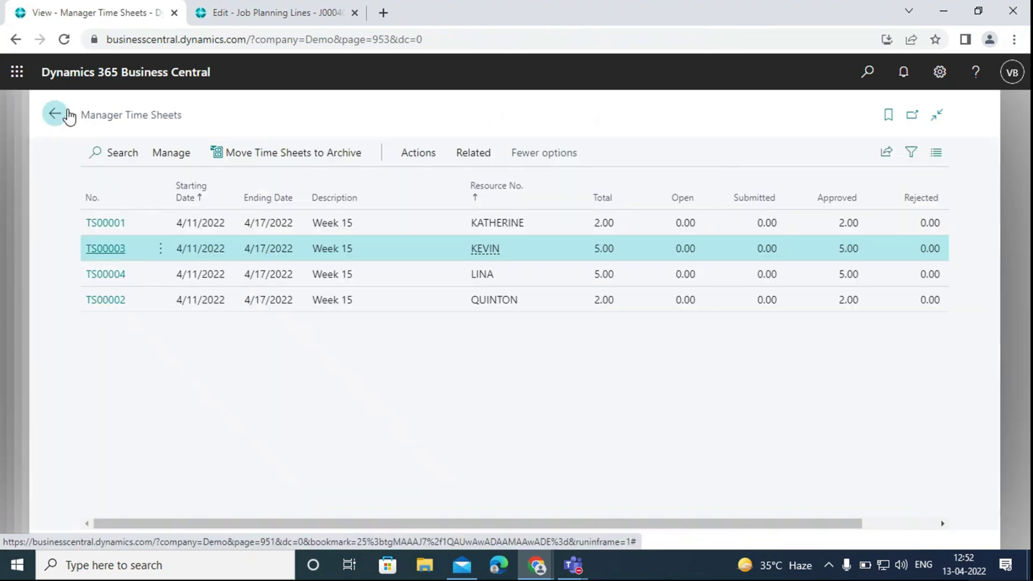
# Return to the Jobs list and open the Job Journals page.
pyautogui.click(62, 115)
pyautogui.click(62, 116)
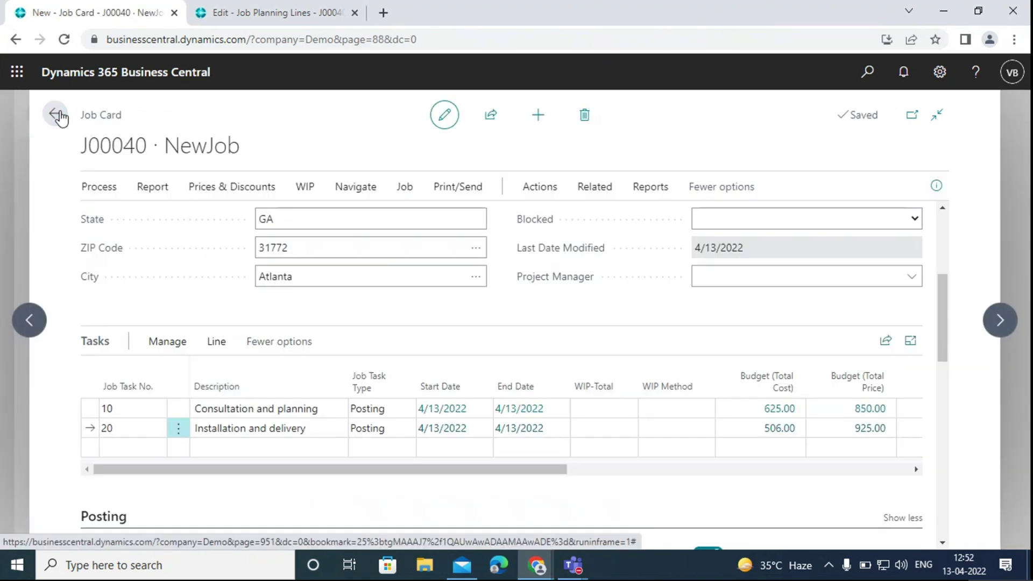
pyautogui.click(61, 118)
pyautogui.click(867, 75)
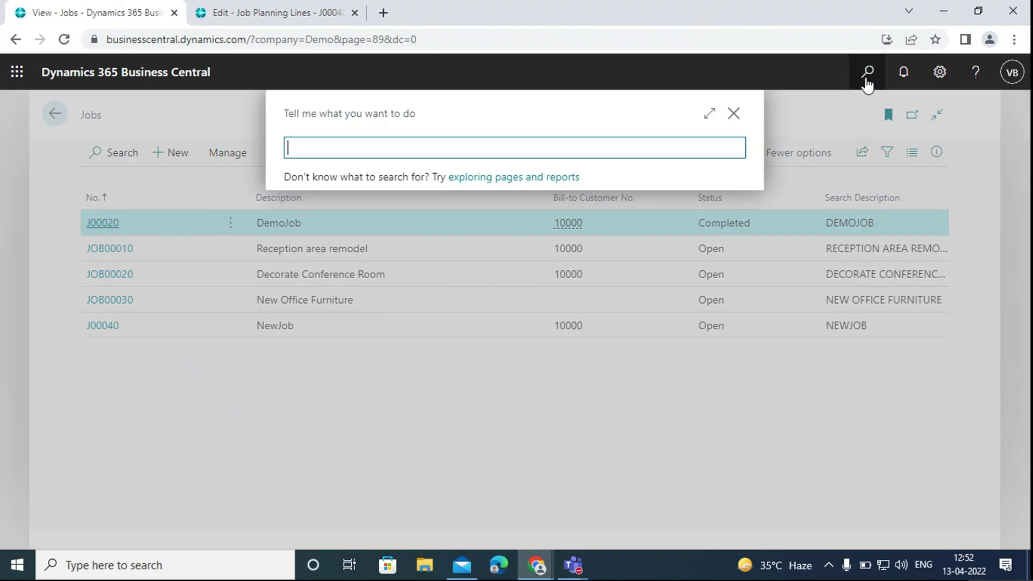
pyautogui.write('job journals')
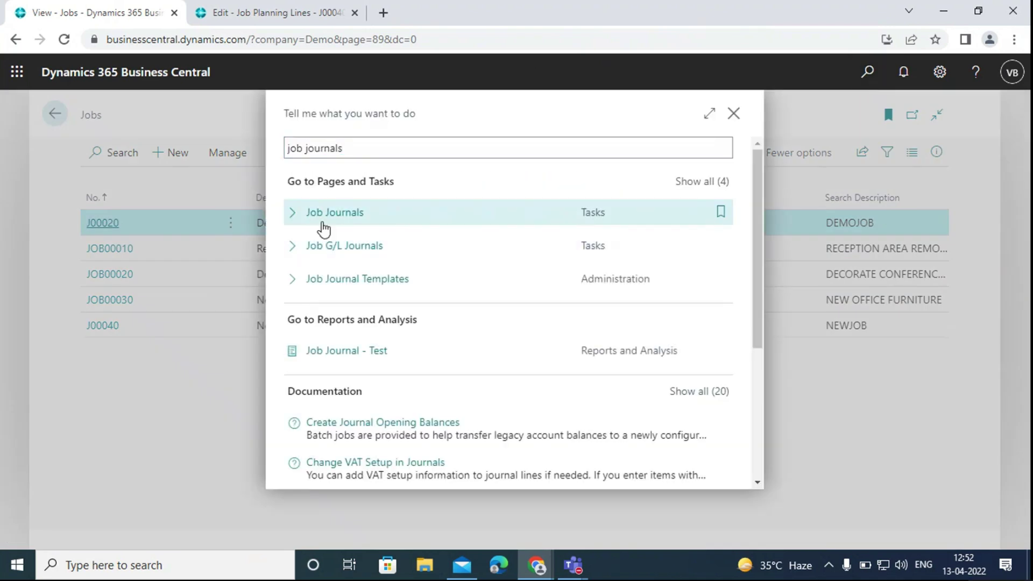
pyautogui.click(323, 228)
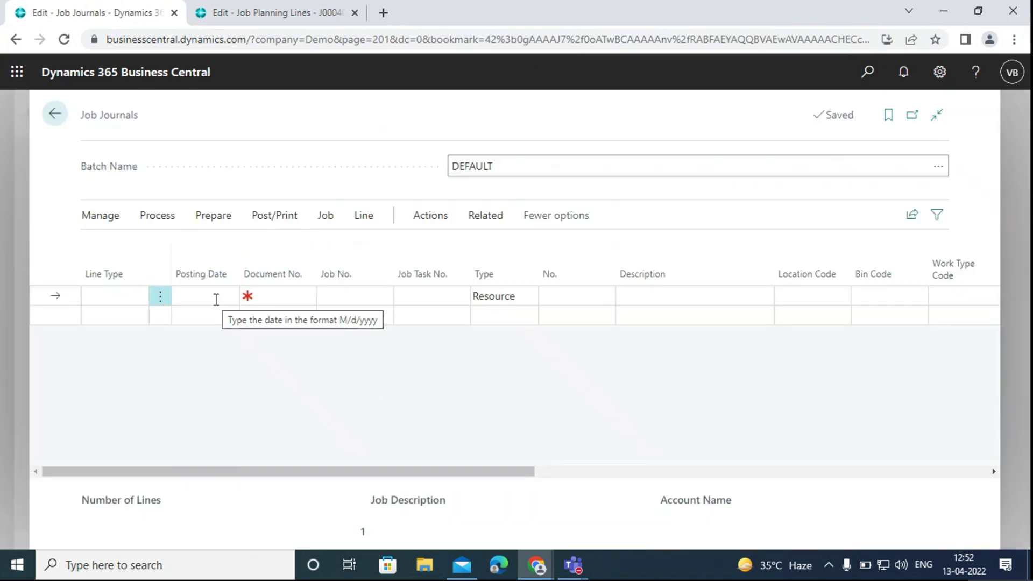
# Suggest job journal lines for 4/11/2022 to 4/18/2022, filtered to job J00040 and job task 10.
pyautogui.click(222, 222)
pyautogui.click(161, 245)
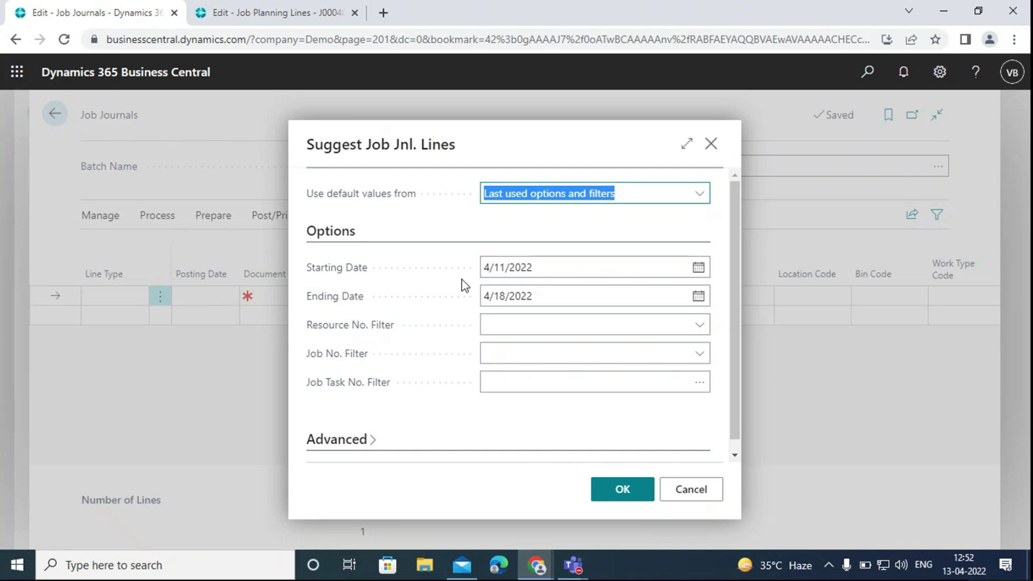
pyautogui.click(477, 311)
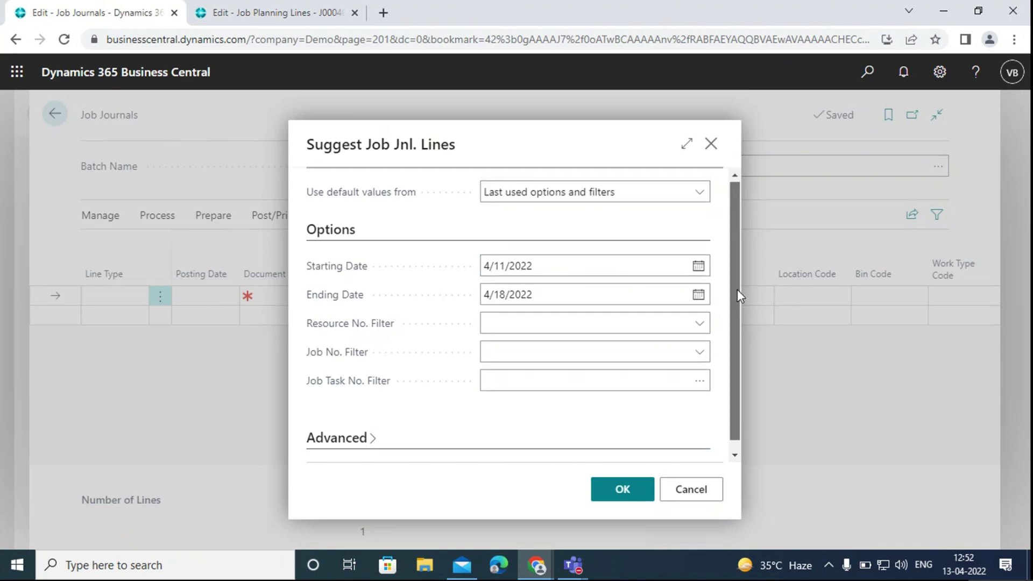
pyautogui.moveTo(737, 290); pyautogui.dragTo(737, 305)
pyautogui.click(700, 345)
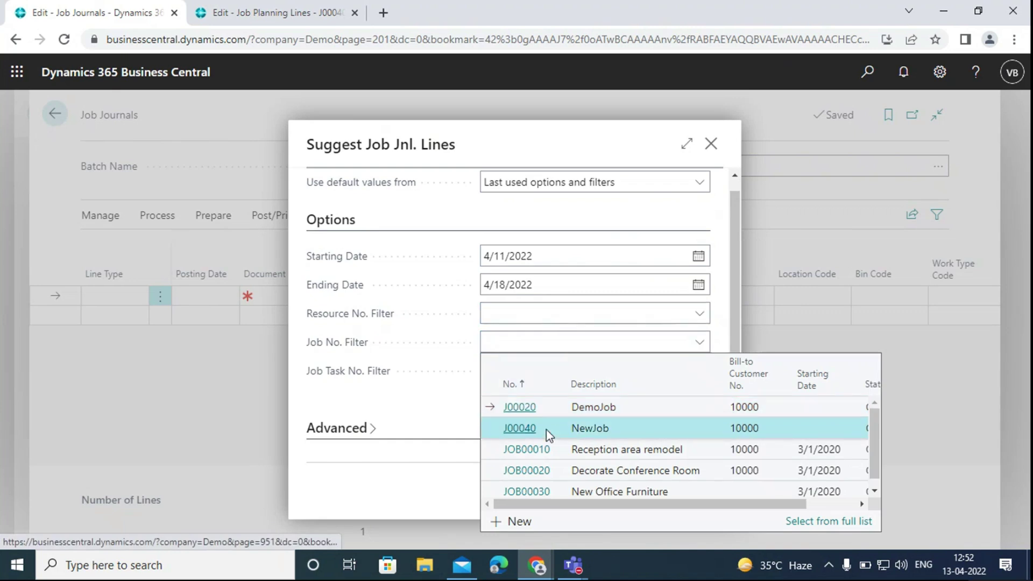
pyautogui.click(547, 429)
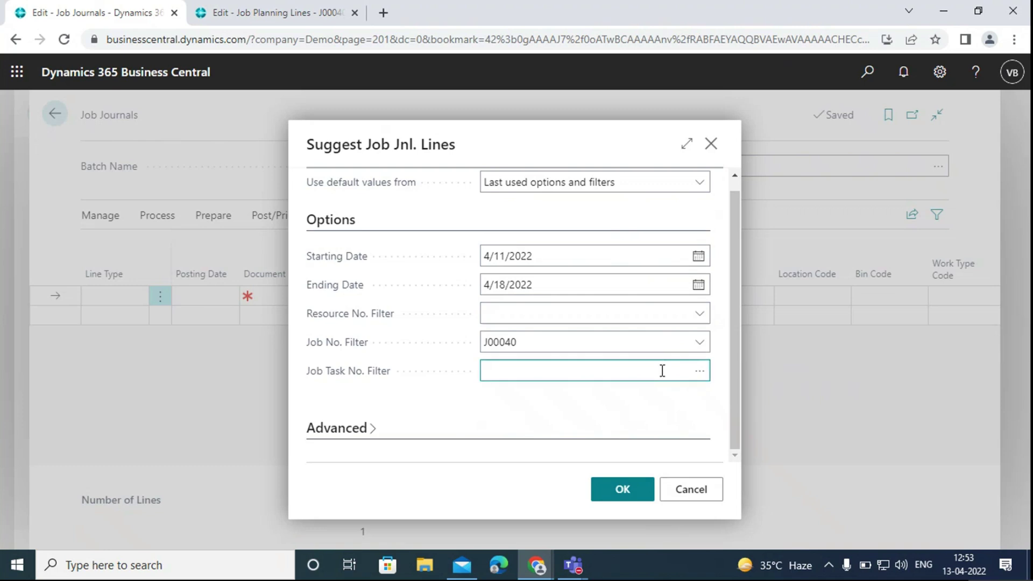
pyautogui.click(491, 425)
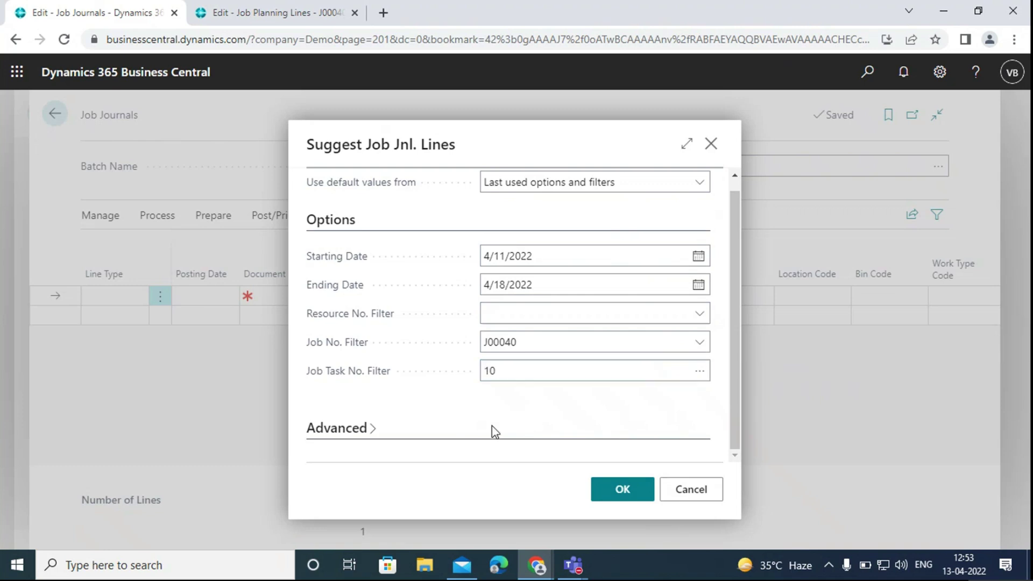
pyautogui.click(609, 489)
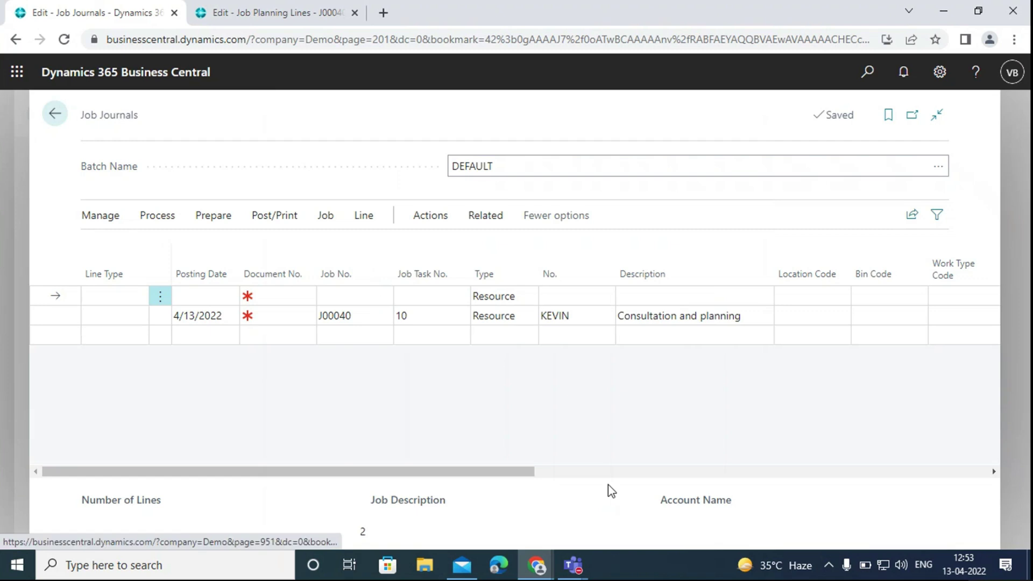
# Delete the empty first line of the DEFAULT job journal batch.
pyautogui.click(160, 295)
pyautogui.click(145, 347)
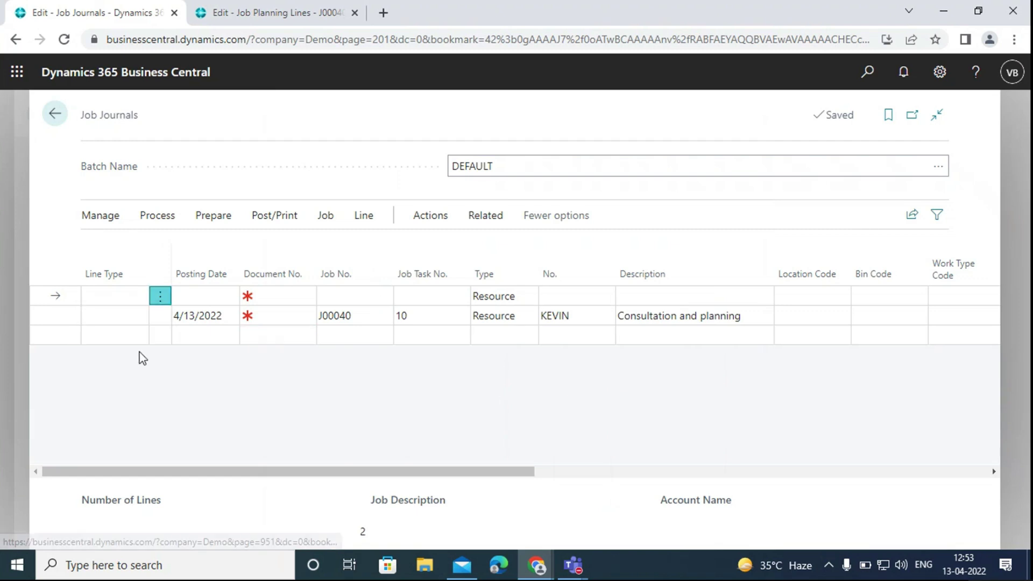
pyautogui.press('Return')
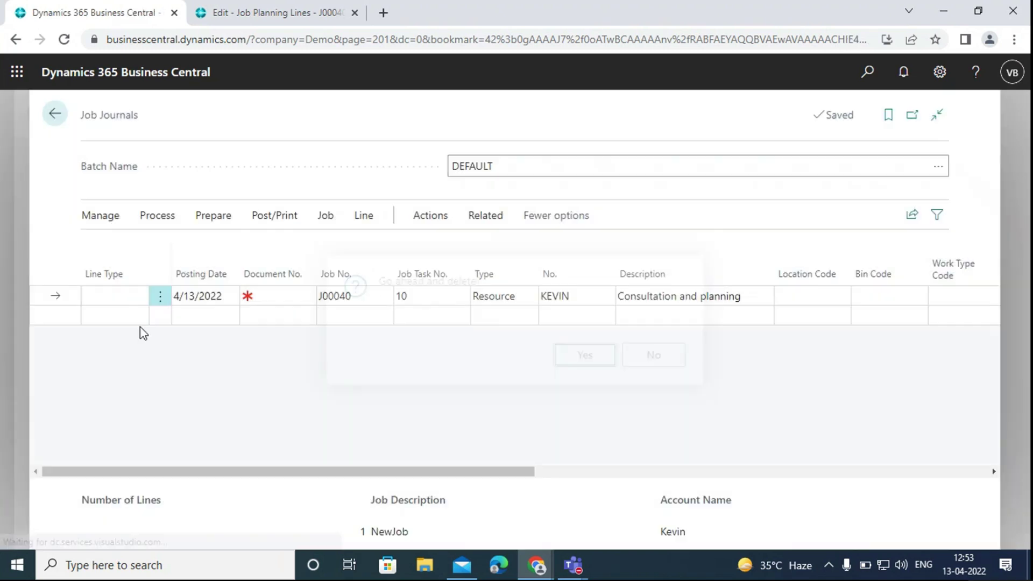
# Set the Consultation and planning journal line's type to Both Budget and Billable and its document number to 10.
pyautogui.click(126, 295)
pyautogui.click(121, 348)
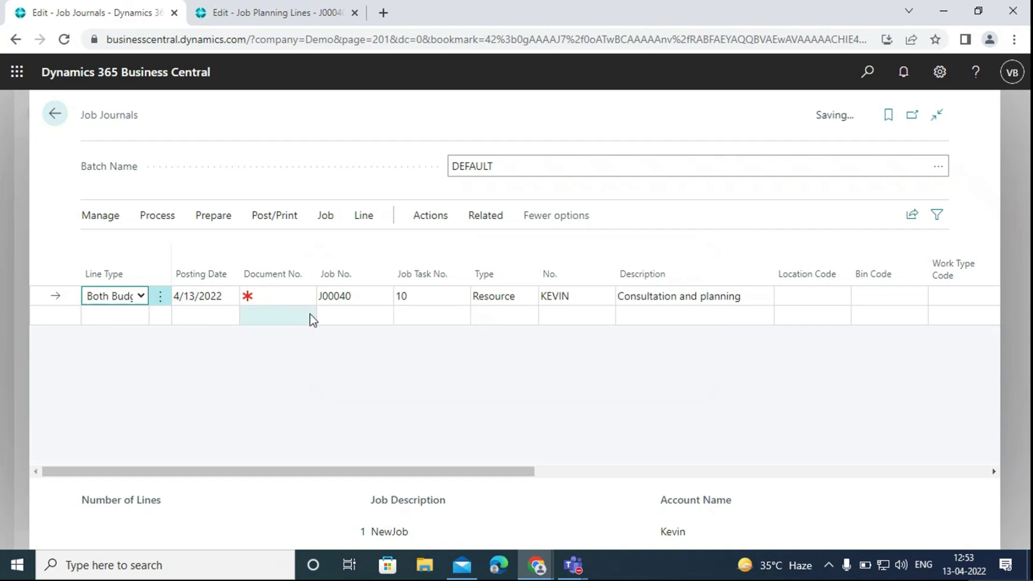
pyautogui.click(293, 298)
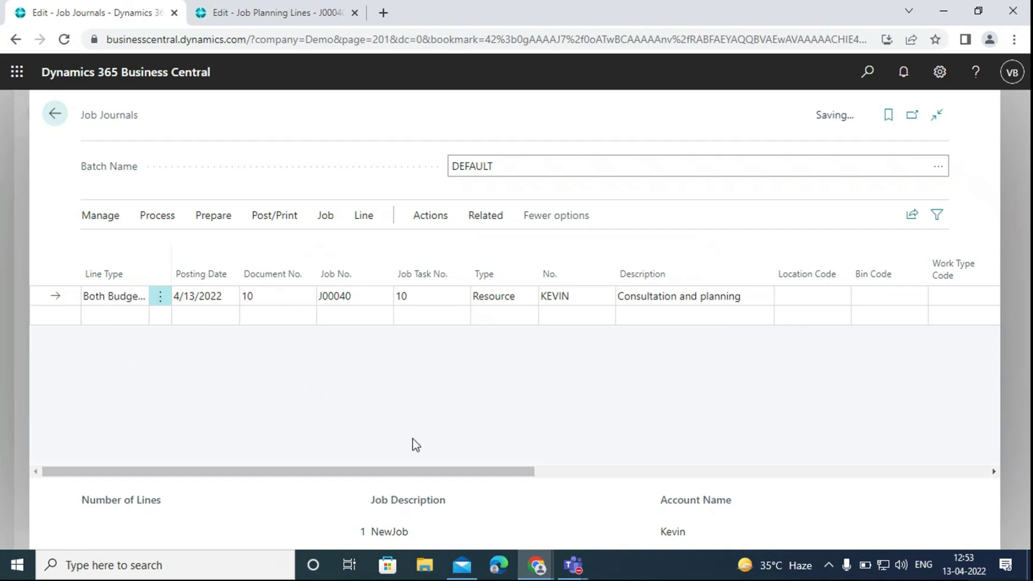
pyautogui.click(613, 471)
pyautogui.moveTo(528, 476); pyautogui.dragTo(253, 476)
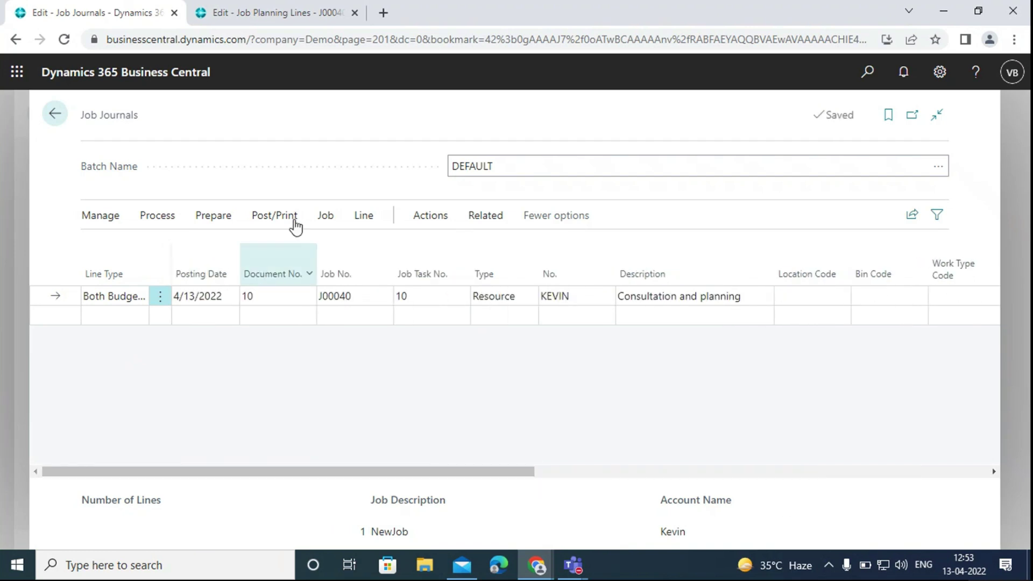
# Post the task 10 job journal line and return to the Jobs list.
pyautogui.click(275, 221)
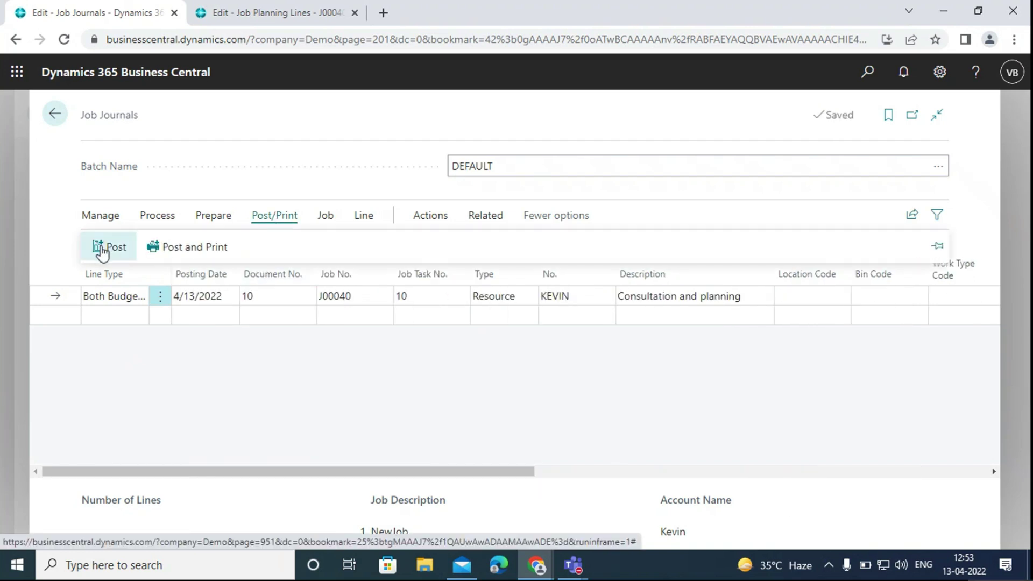
pyautogui.click(103, 249)
pyautogui.click(581, 353)
pyautogui.click(627, 355)
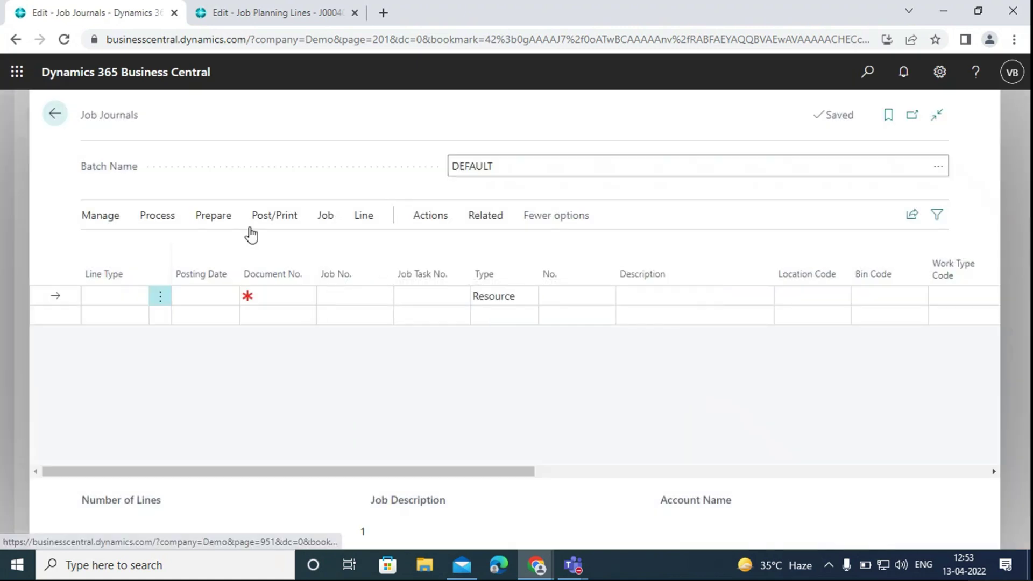
pyautogui.click(54, 113)
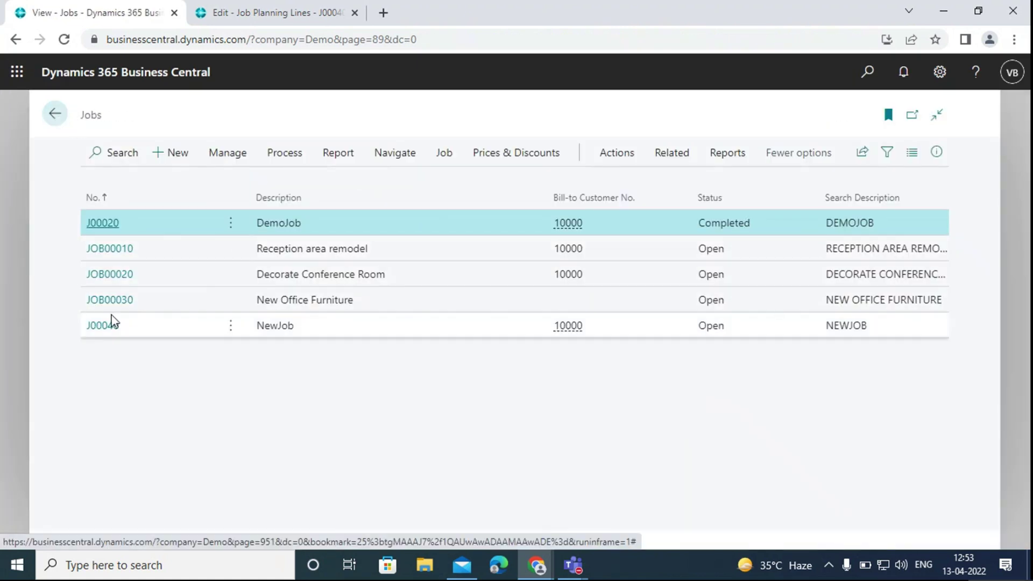
# Open job J00040 and review the budget, billable, remaining and actual amounts of its task lines.
pyautogui.click(102, 325)
pyautogui.scroll(-9, 660, 345)
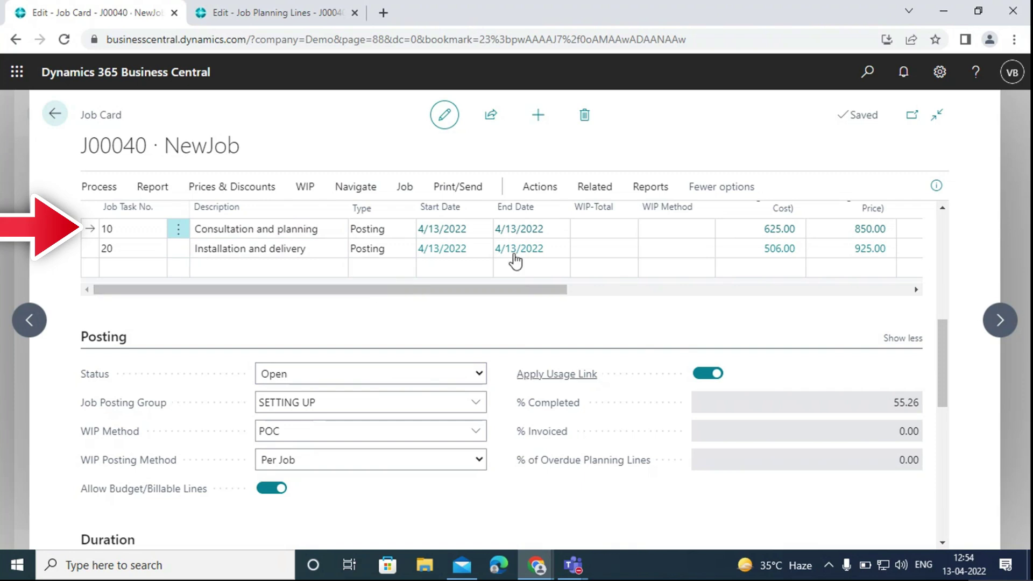
pyautogui.moveTo(507, 290); pyautogui.dragTo(812, 311)
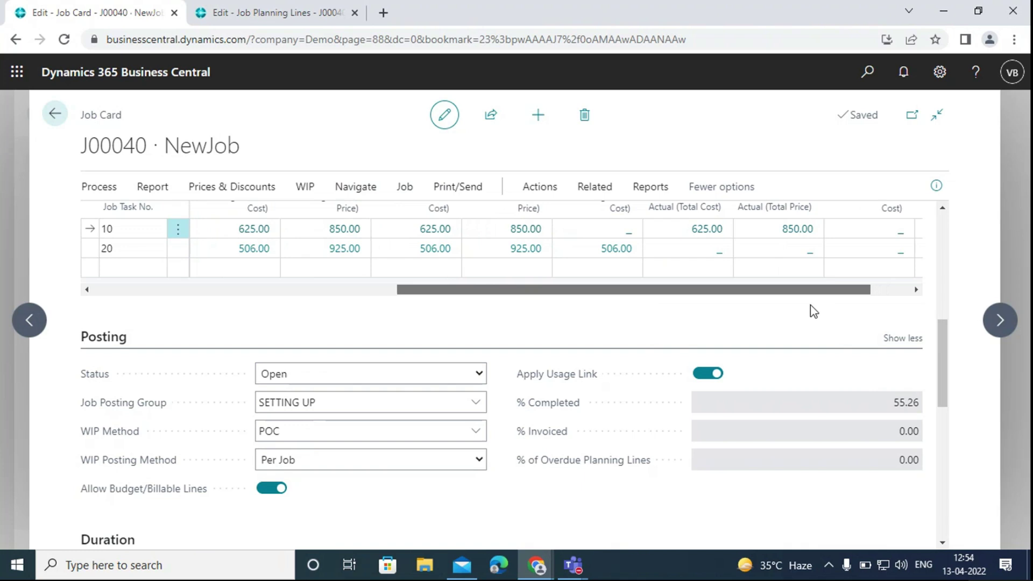
pyautogui.scroll(1, 810, 311)
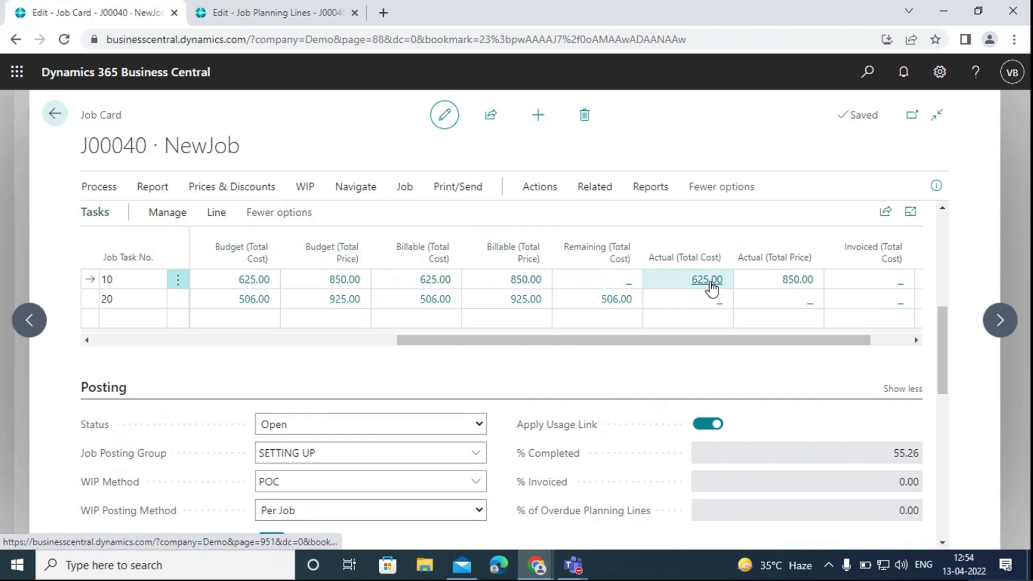
pyautogui.moveTo(754, 343); pyautogui.dragTo(567, 328)
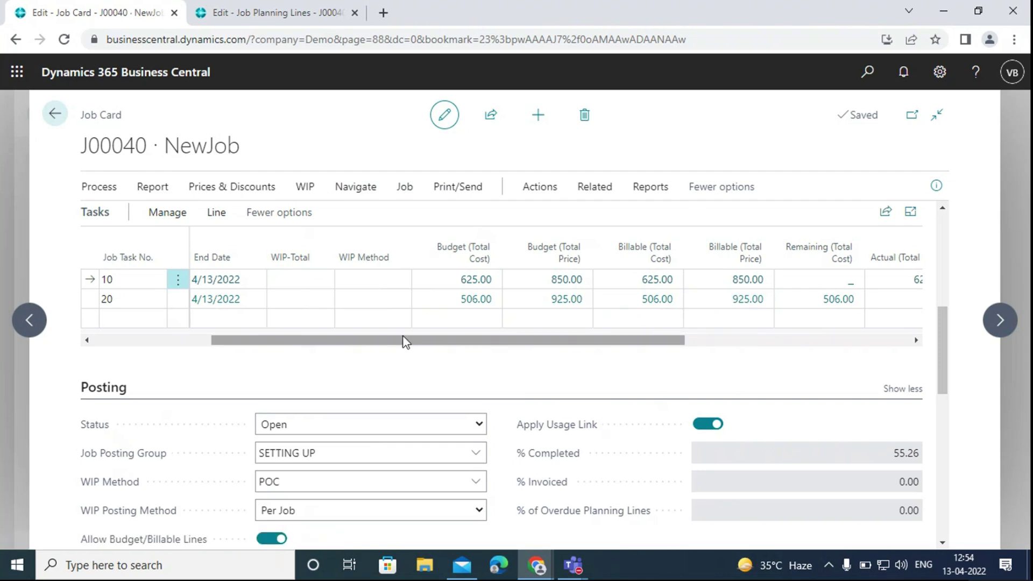
pyautogui.moveTo(397, 341); pyautogui.dragTo(215, 346)
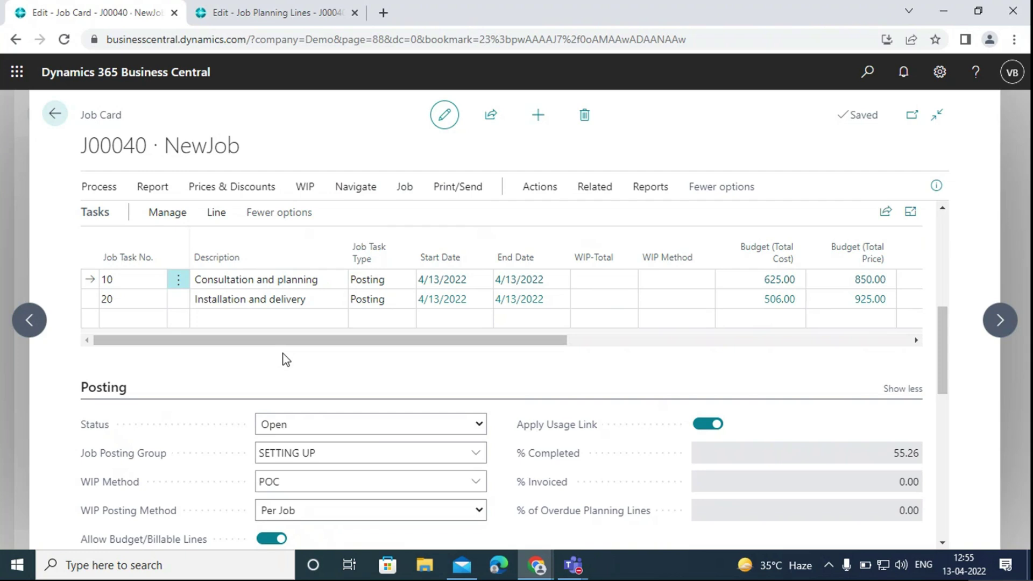
pyautogui.scroll(2, 401, 360)
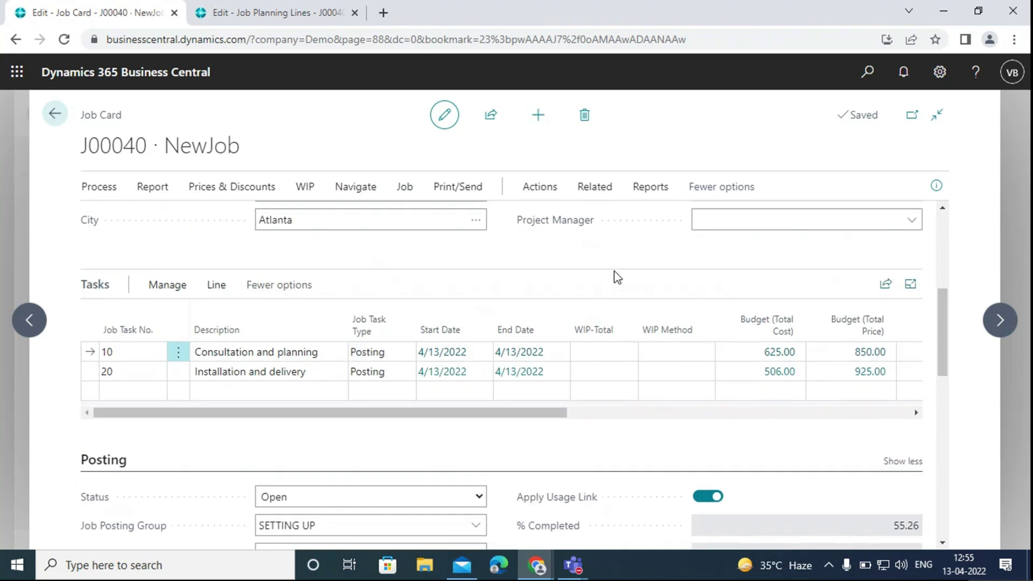
# Review the available WIP methods and WIP posting methods in the job's posting settings, as well as its WIP and Recognition amounts.
pyautogui.scroll(-4, 351, 450)
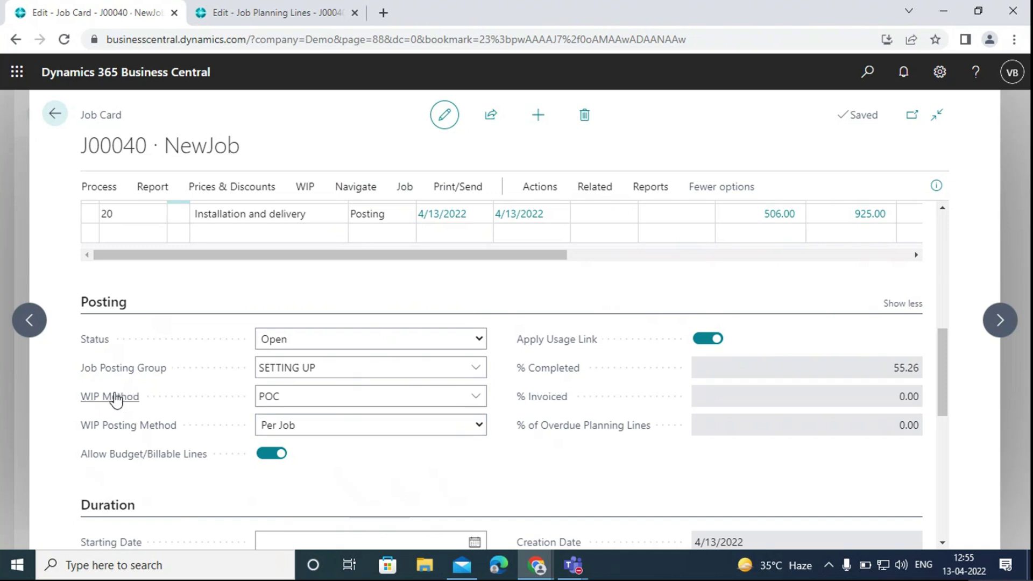
pyautogui.click(470, 396)
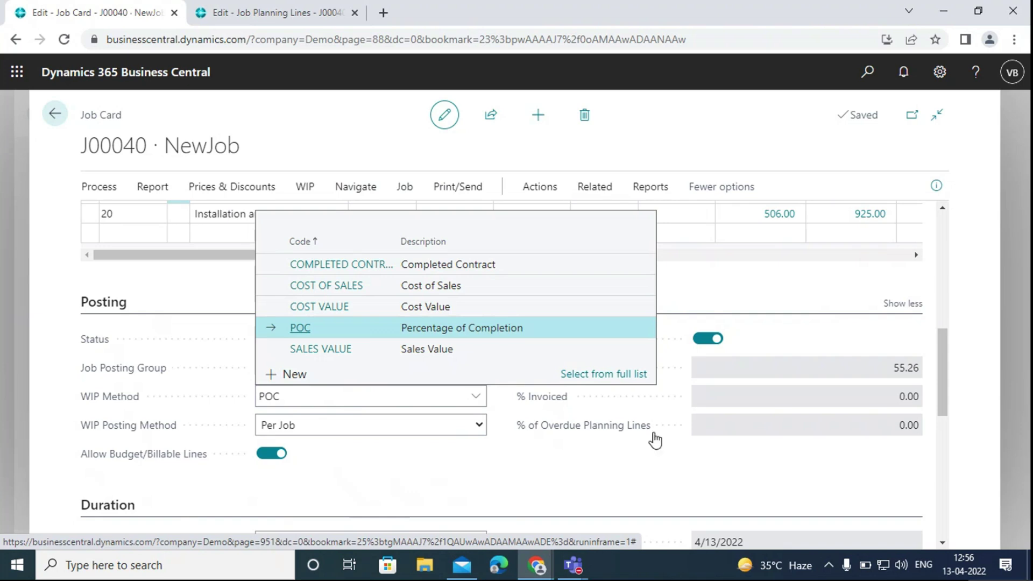
pyautogui.click(844, 338)
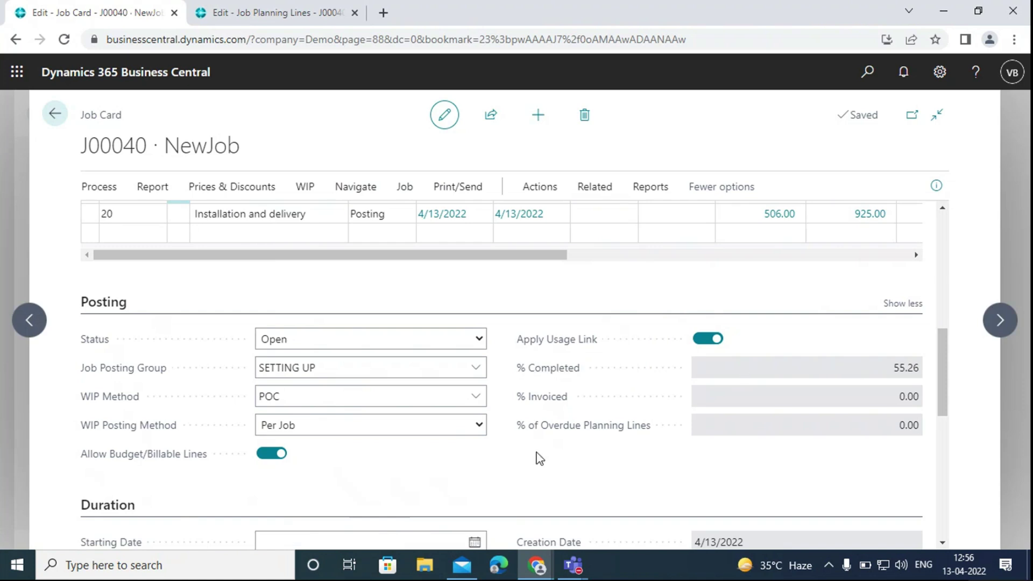
pyautogui.click(456, 365)
pyautogui.click(478, 426)
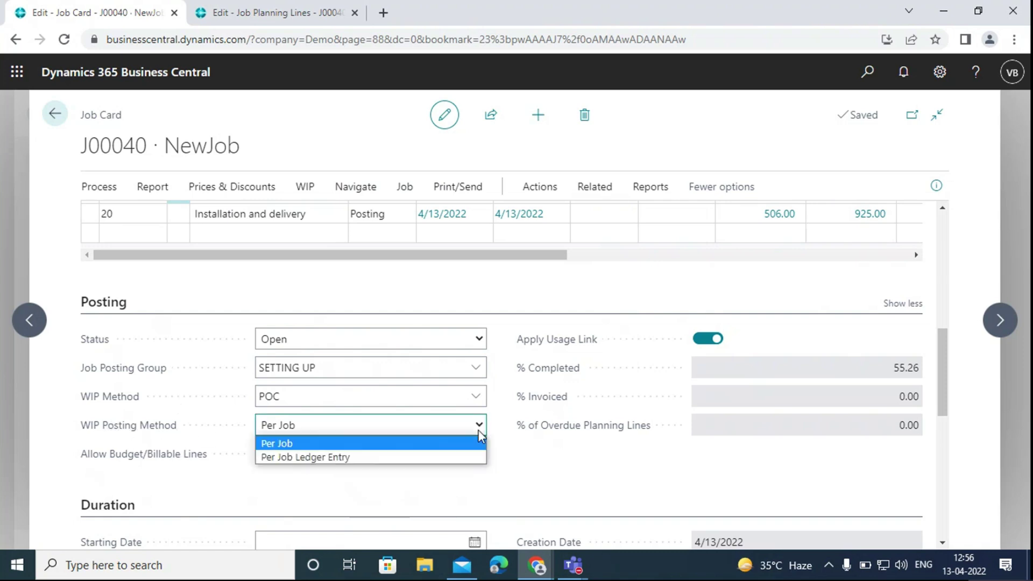
pyautogui.click(479, 432)
pyautogui.scroll(-5, 434, 488)
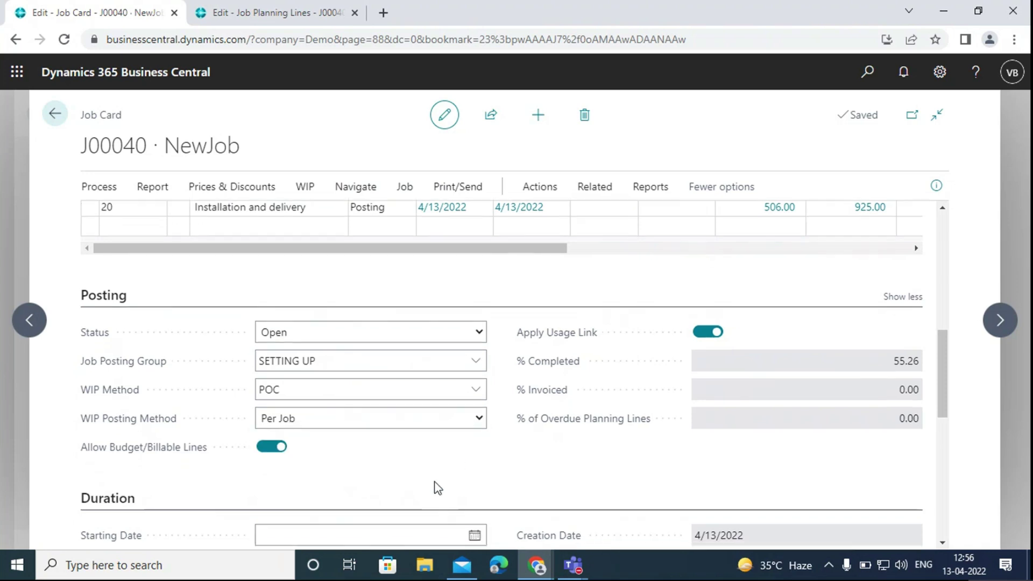
pyautogui.scroll(-3, 434, 488)
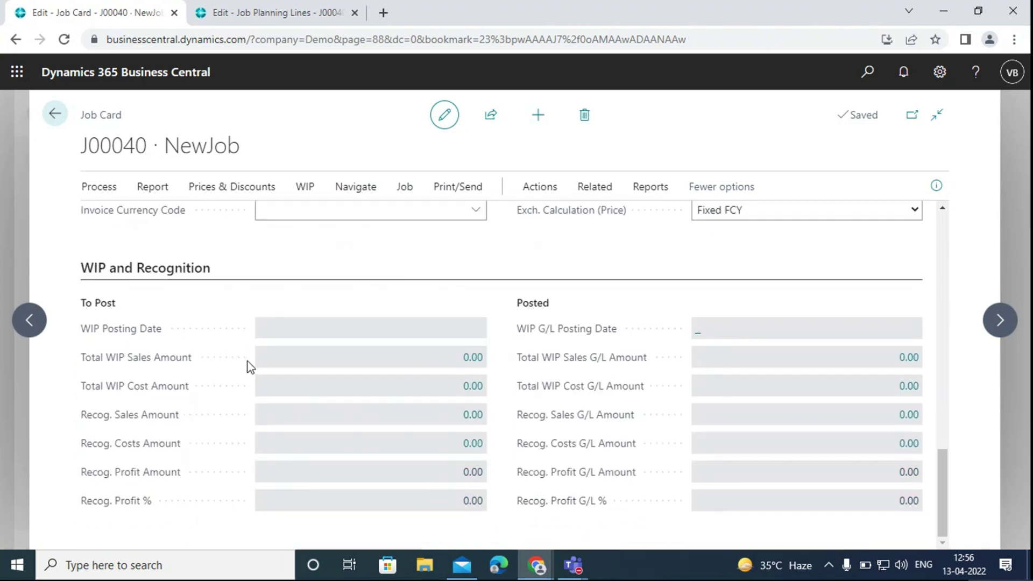
# Calculate WIP for job J00040 with posting date 4/14/2022.
pyautogui.scroll(7, 339, 337)
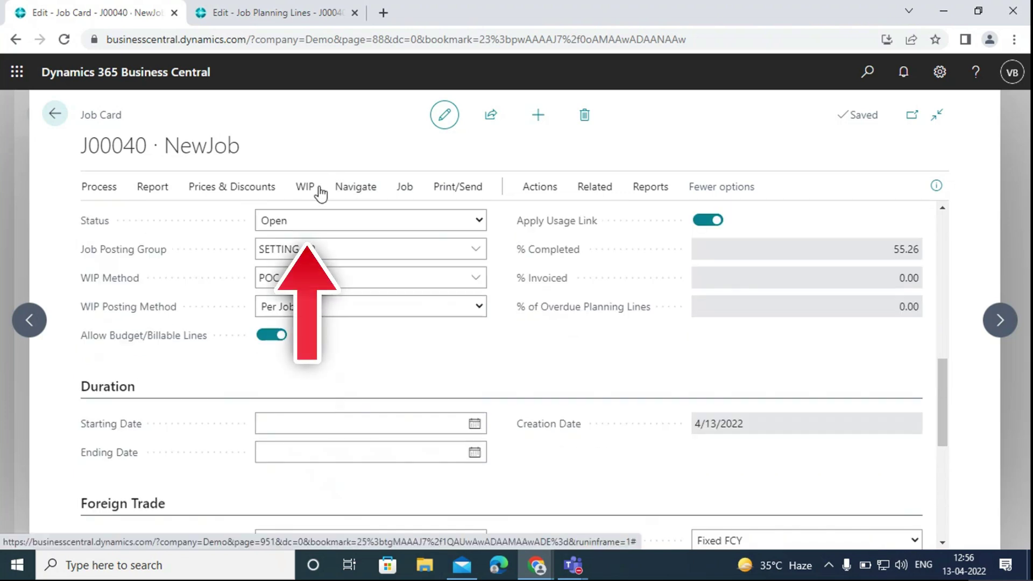
pyautogui.click(318, 189)
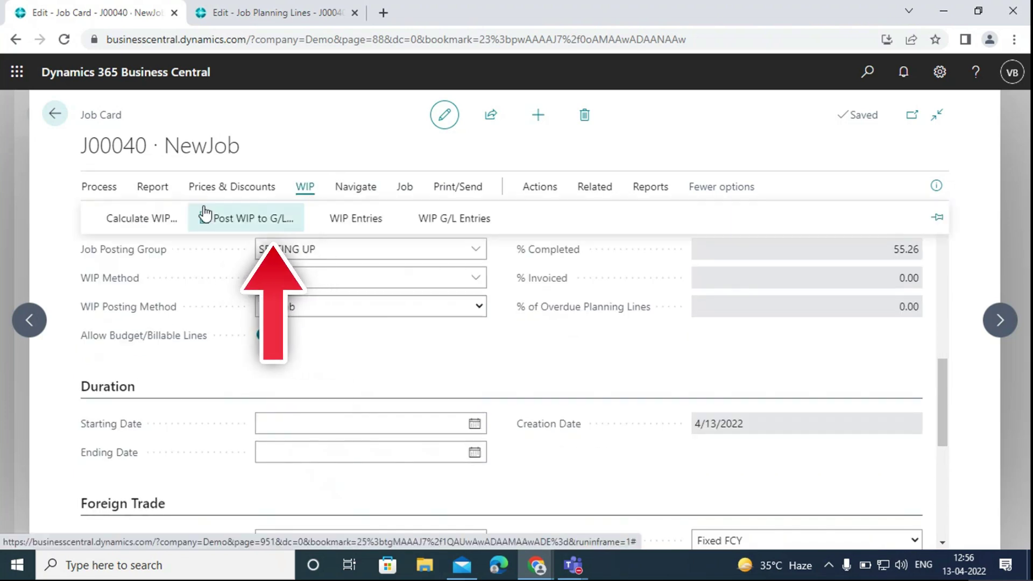
pyautogui.click(170, 219)
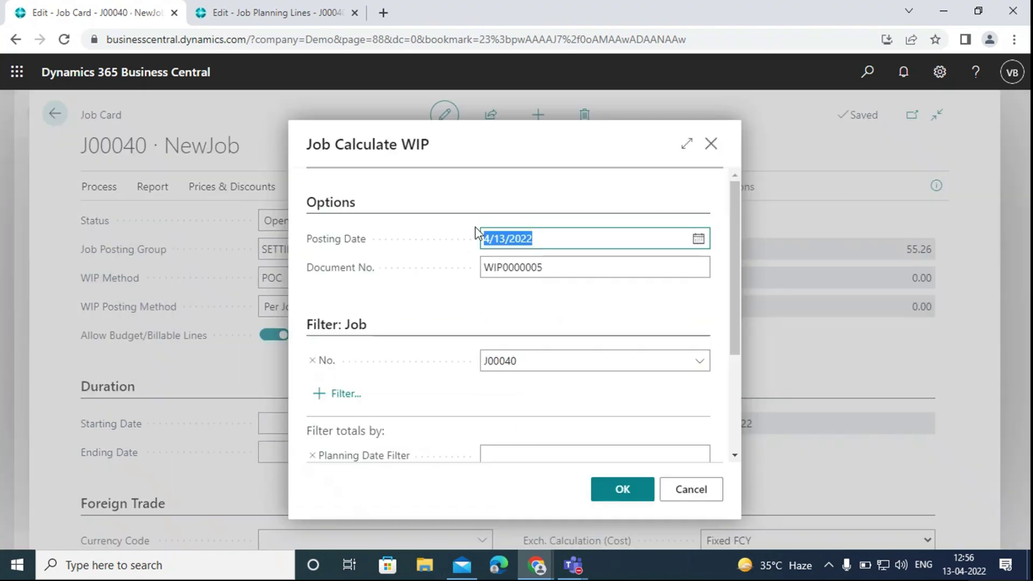
pyautogui.click(624, 245)
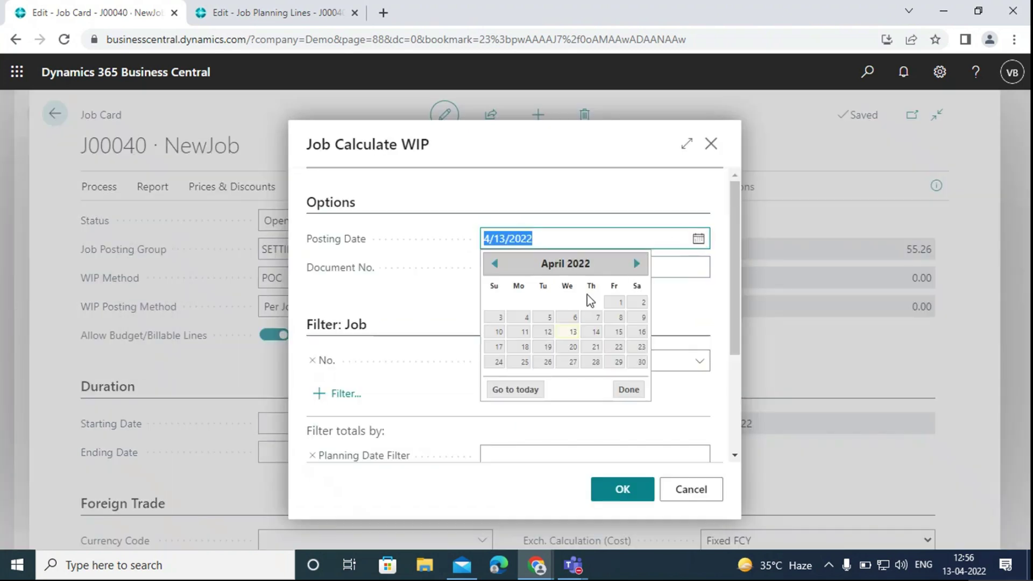
pyautogui.click(591, 331)
pyautogui.click(699, 361)
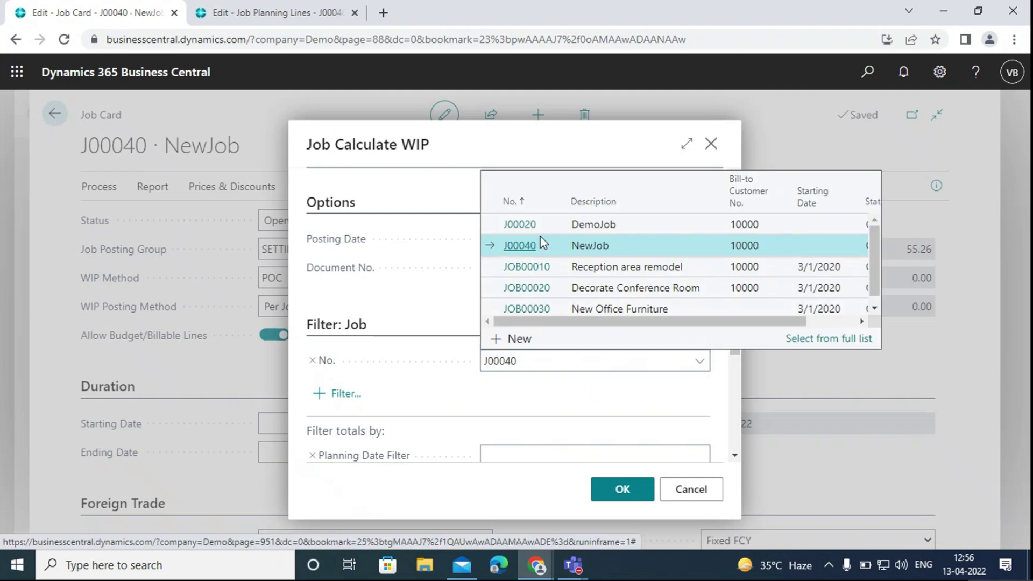
pyautogui.click(518, 243)
pyautogui.scroll(-1, 634, 425)
pyautogui.click(620, 489)
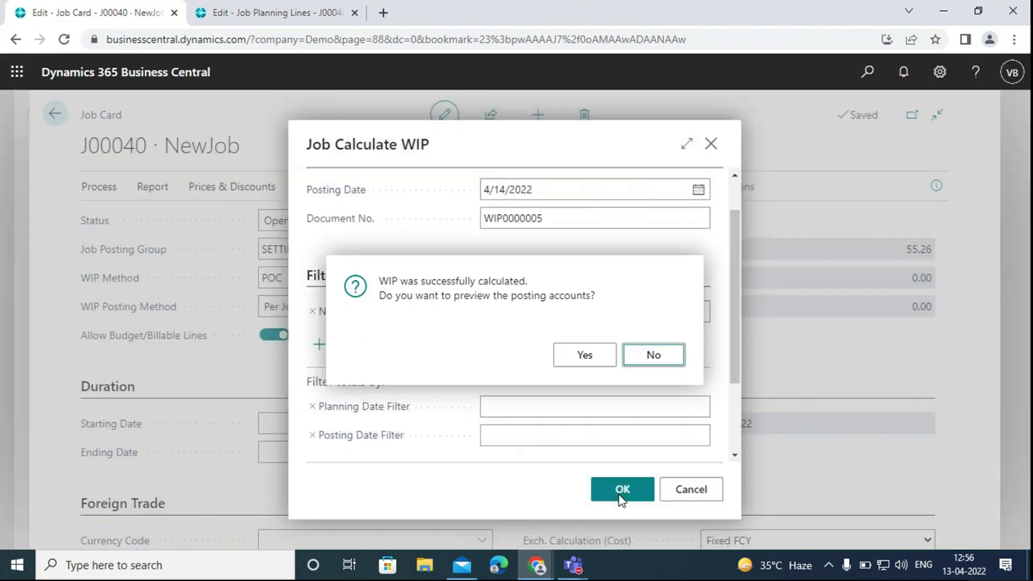
# Preview the posting accounts in the calculated WIP entries of job J00040 and close the preview.
pyautogui.click(589, 361)
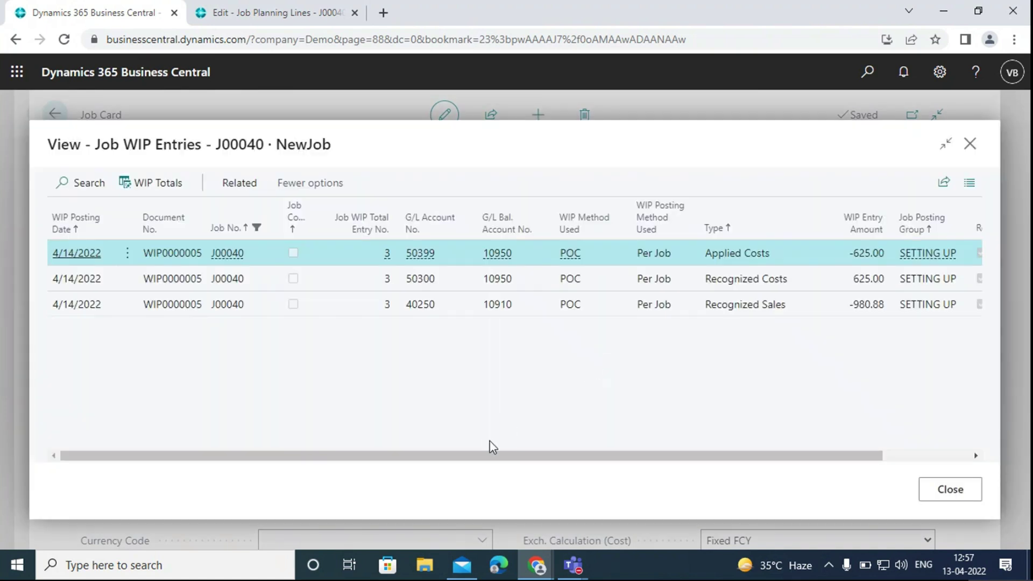
pyautogui.moveTo(560, 455); pyautogui.dragTo(456, 429)
pyautogui.click(964, 497)
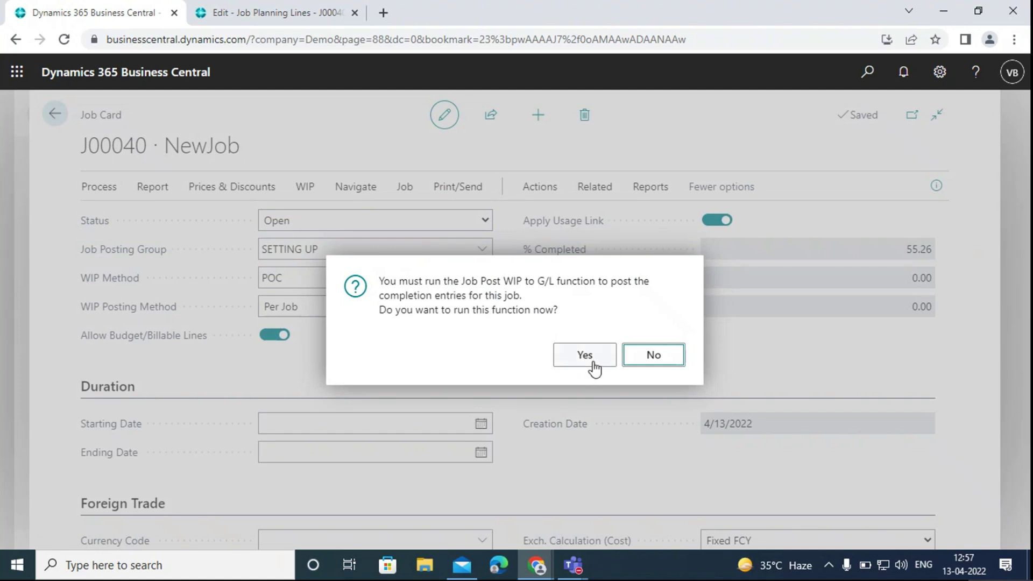
# Run Job Post WIP to G/L for job J00040 with reversal posting date 4/14/2022.
pyautogui.click(592, 364)
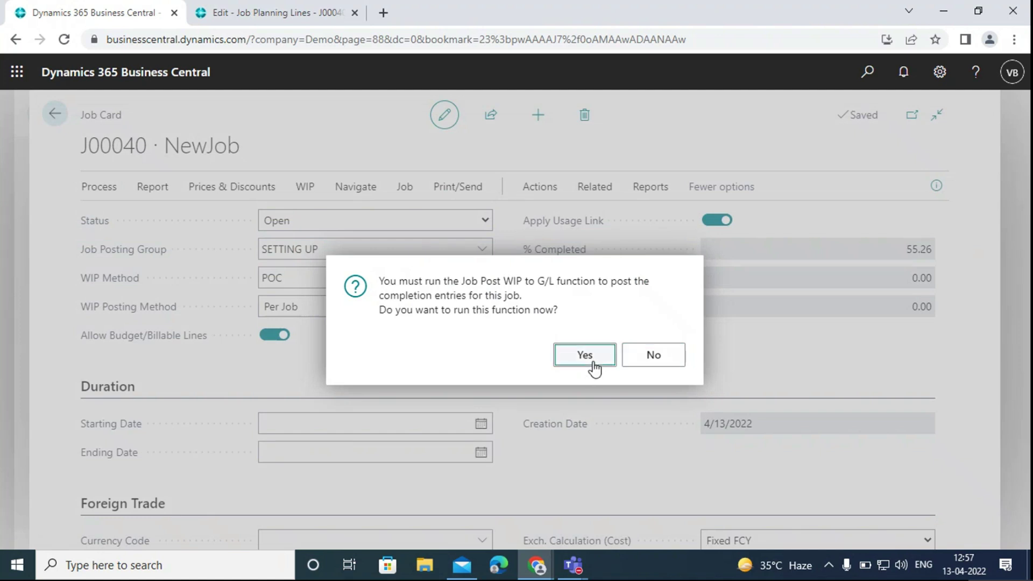
pyautogui.click(698, 240)
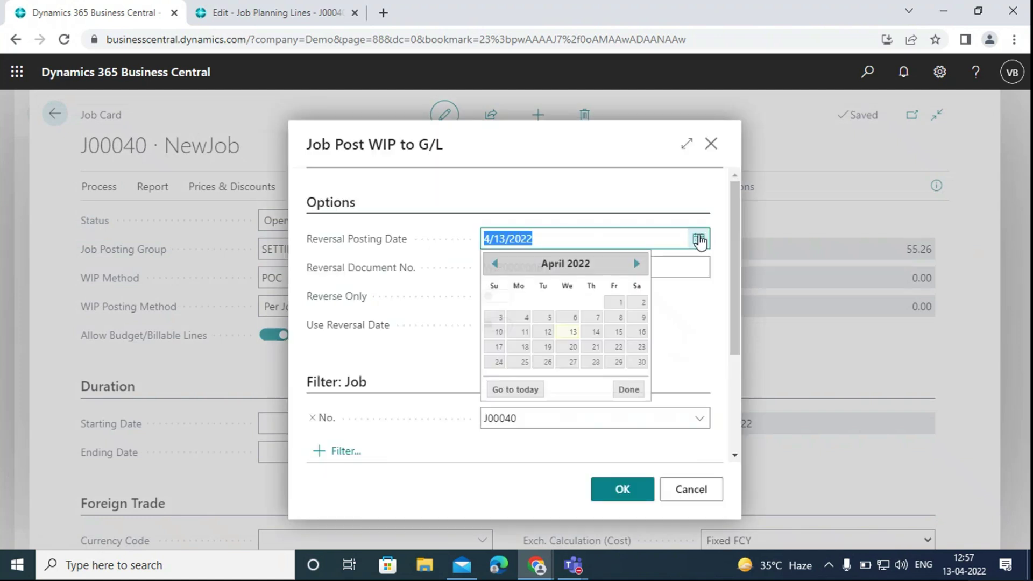
pyautogui.click(595, 331)
pyautogui.click(627, 496)
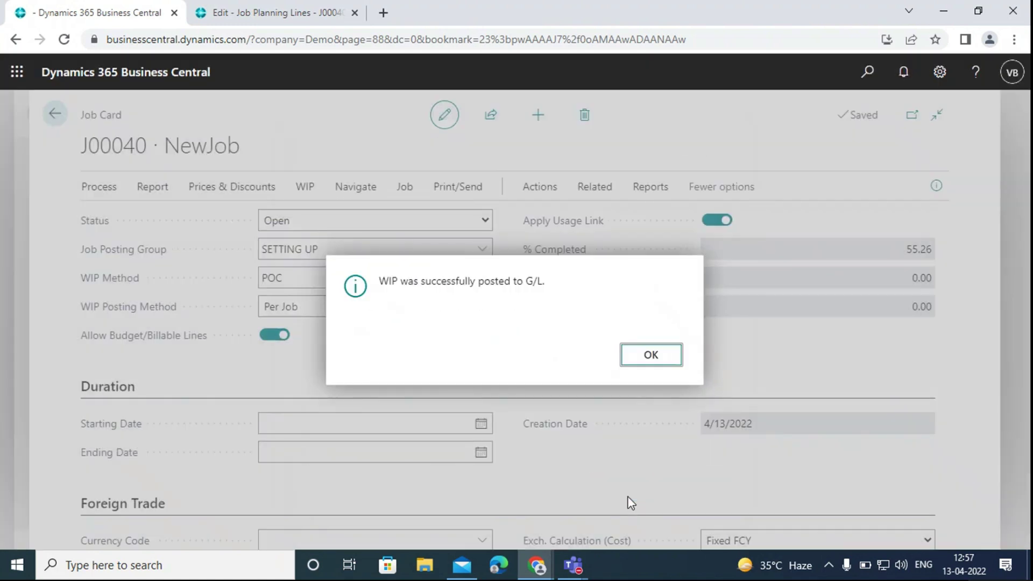
pyautogui.click(651, 361)
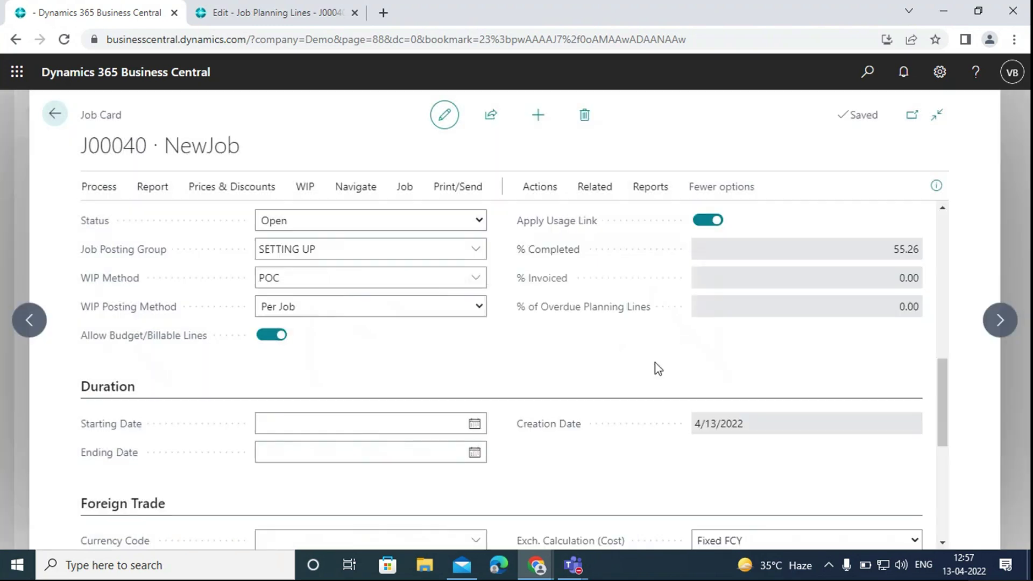
# Examine the posted G/L amounts under WIP and Recognition and the completion percentage in the job's posting details.
pyautogui.scroll(-5, 721, 364)
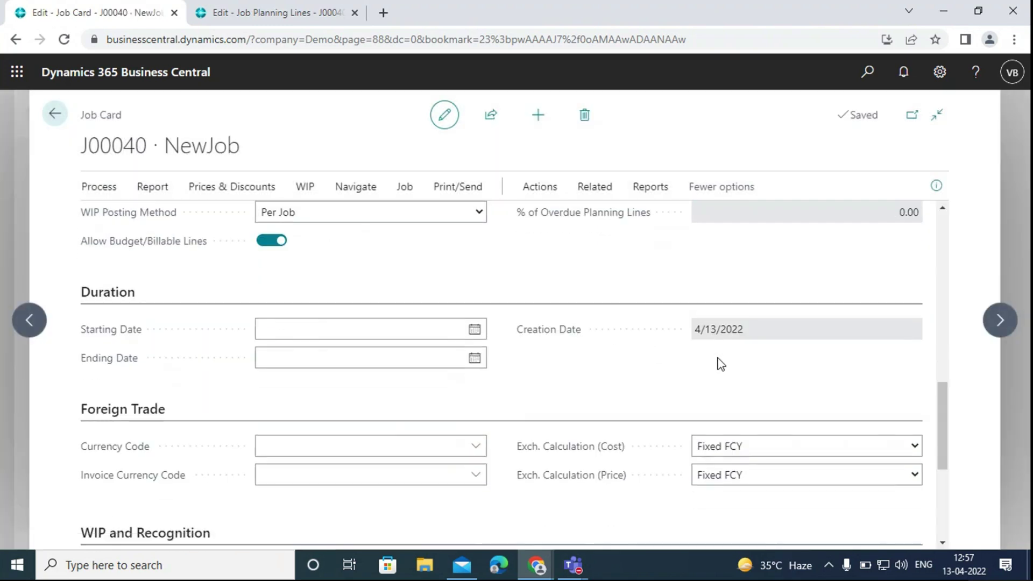
pyautogui.scroll(-1, 722, 364)
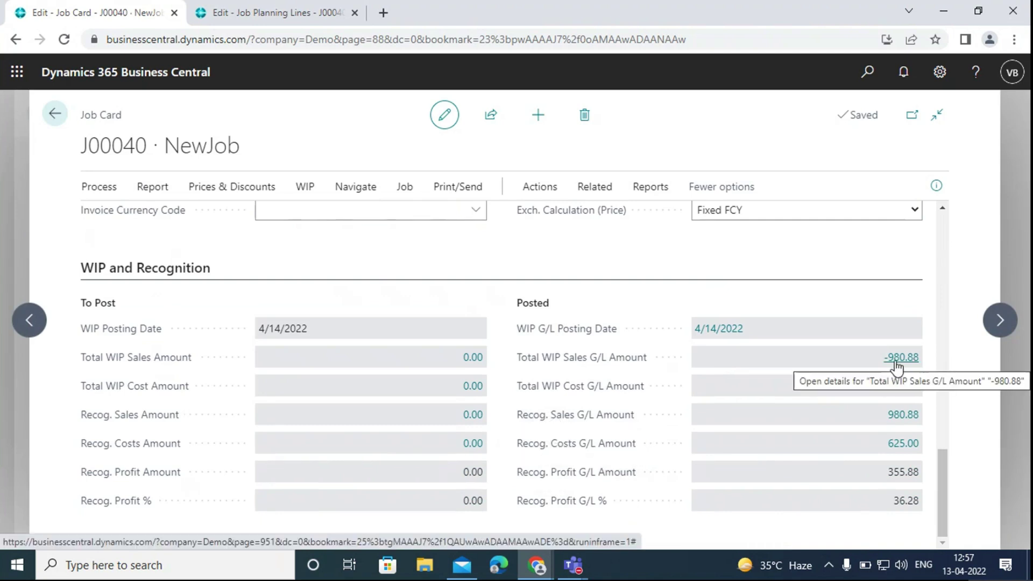
pyautogui.scroll(5, 827, 284)
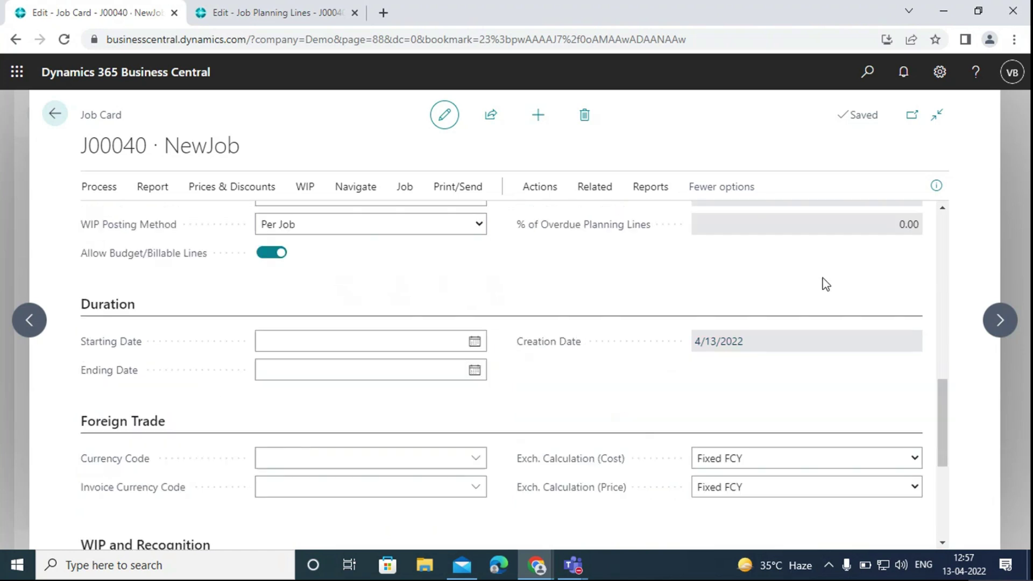
pyautogui.scroll(1, 826, 283)
pyautogui.scroll(2, 826, 284)
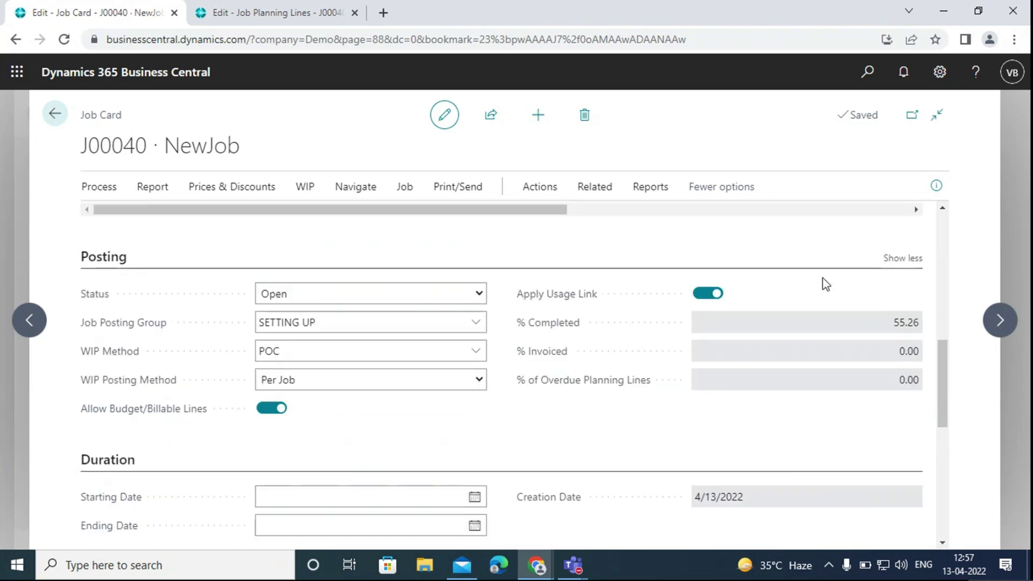
pyautogui.scroll(-8, 537, 456)
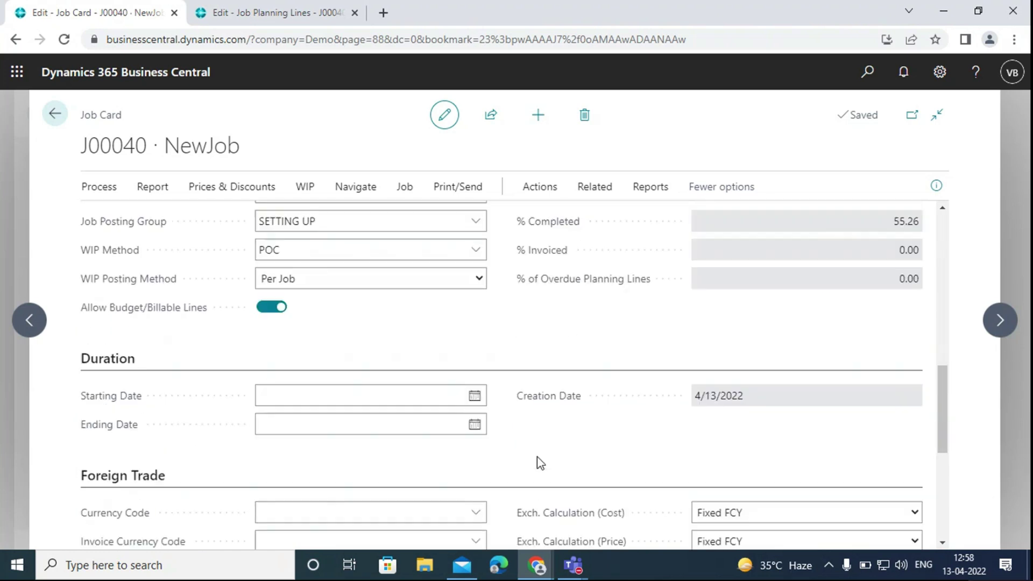
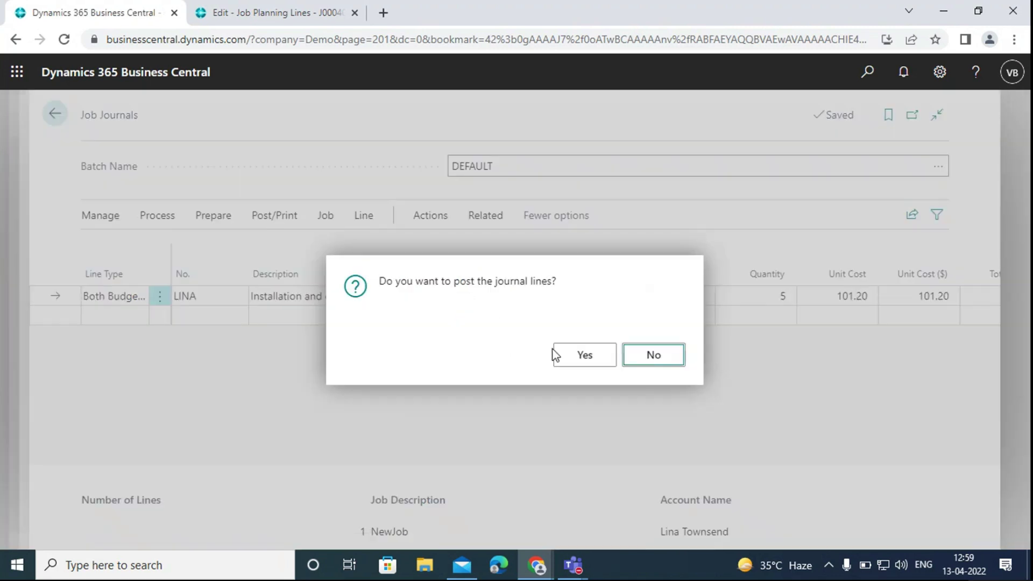
# Post the Installation and delivery line of the DEFAULT job journal batch and return to the J00040 job card.
pyautogui.click(565, 355)
pyautogui.click(627, 357)
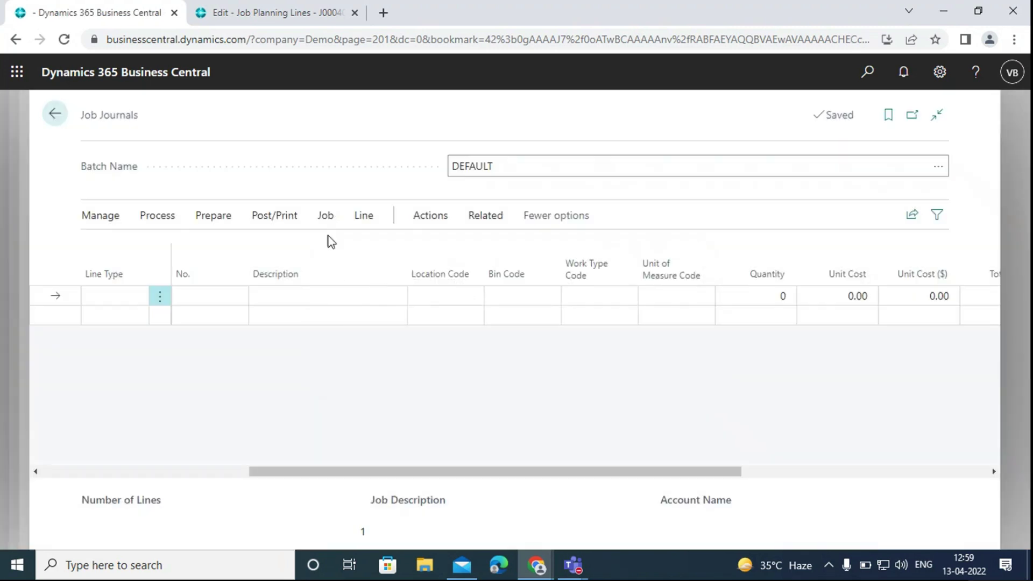
pyautogui.press('Escape')
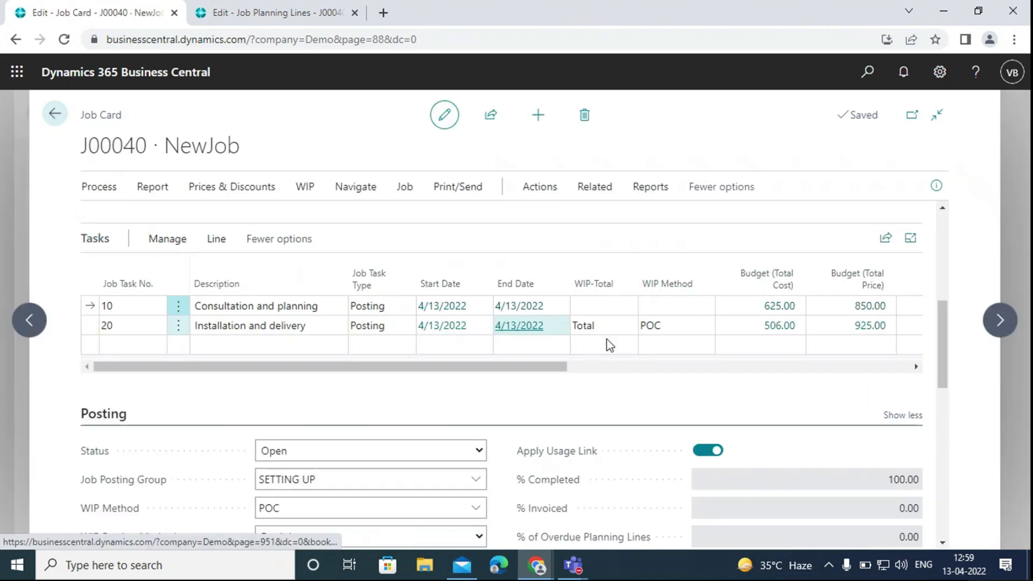
pyautogui.scroll(-2, 634, 406)
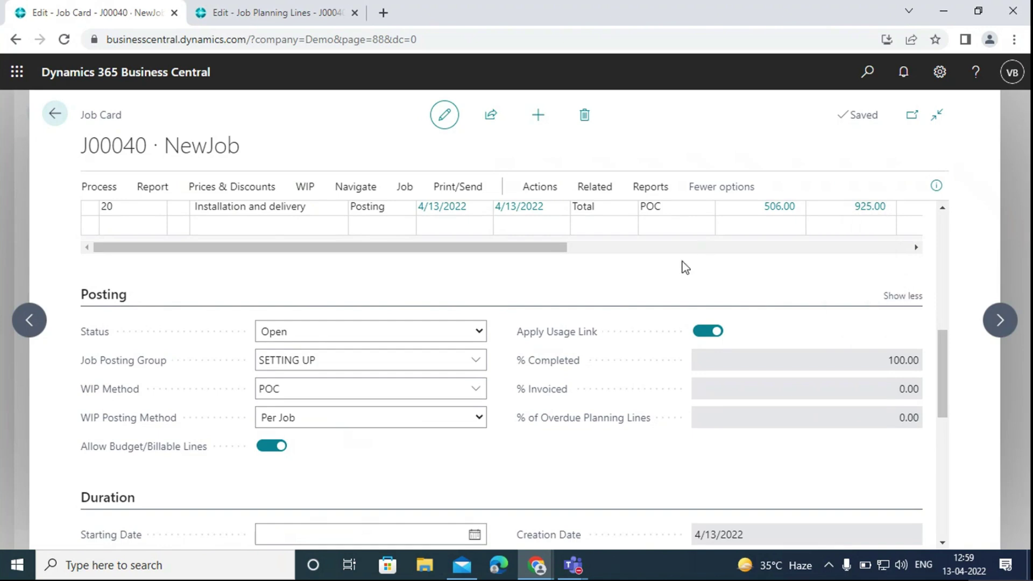
pyautogui.scroll(1, 685, 268)
pyautogui.click(302, 187)
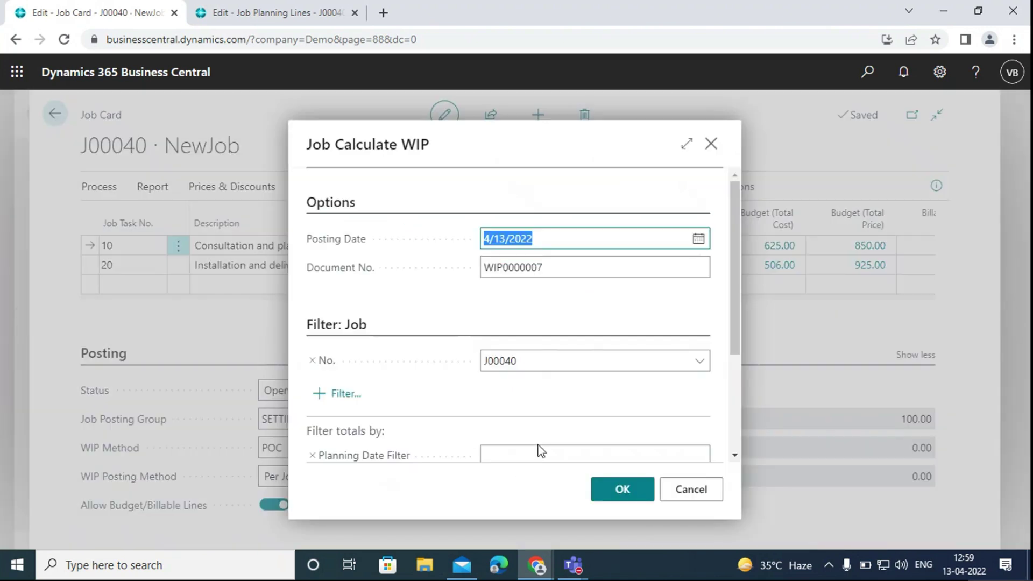
pyautogui.scroll(-3, 582, 411)
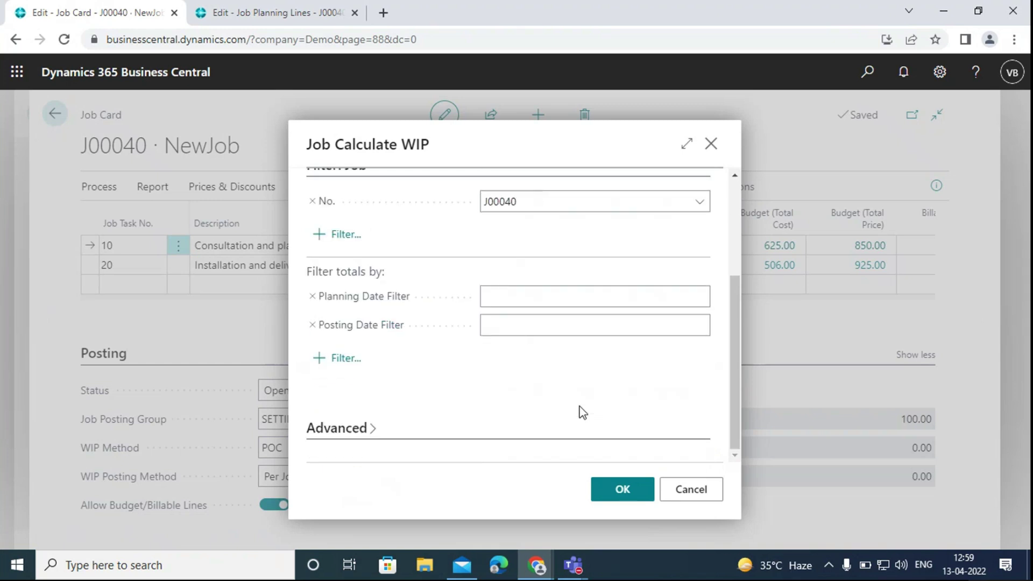
pyautogui.scroll(2, 580, 406)
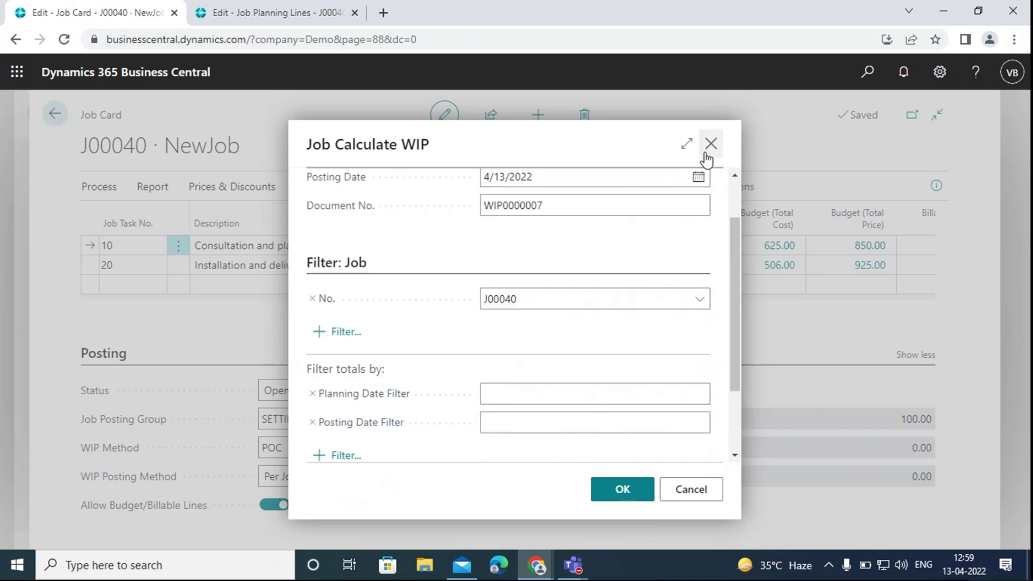
pyautogui.click(665, 484)
# Set the Status of job J00040 to Completed in its posting details and accept the automatic ending date.
pyautogui.scroll(-3, 751, 346)
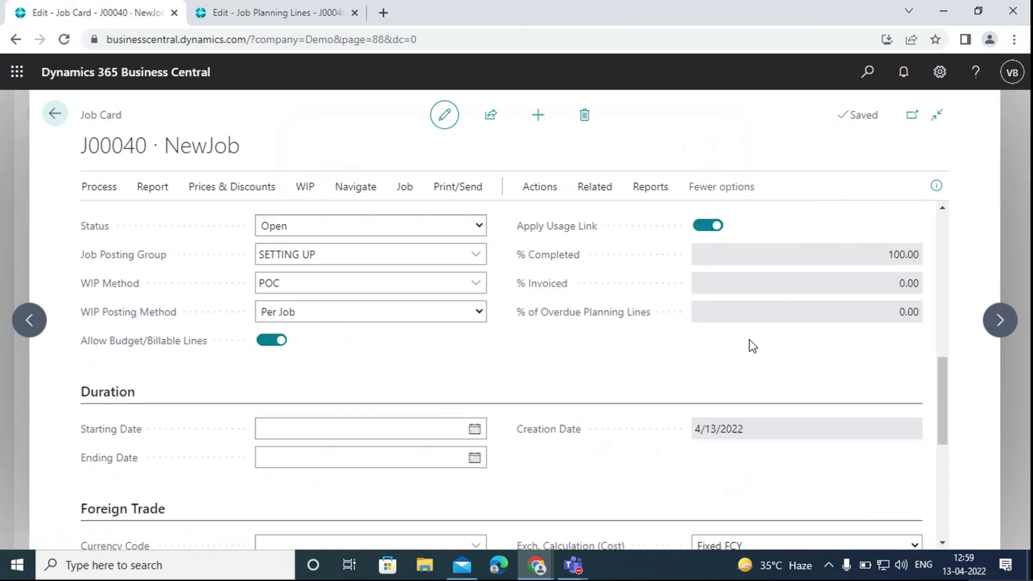
pyautogui.scroll(-5, 751, 345)
pyautogui.scroll(-2, 525, 400)
pyautogui.scroll(8, 525, 399)
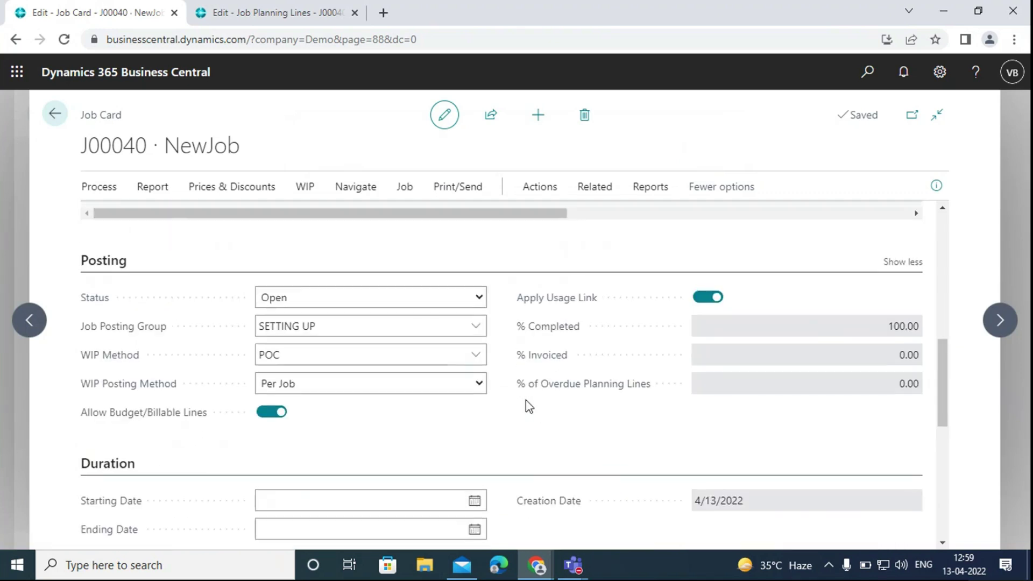
pyautogui.click(353, 299)
pyautogui.click(377, 355)
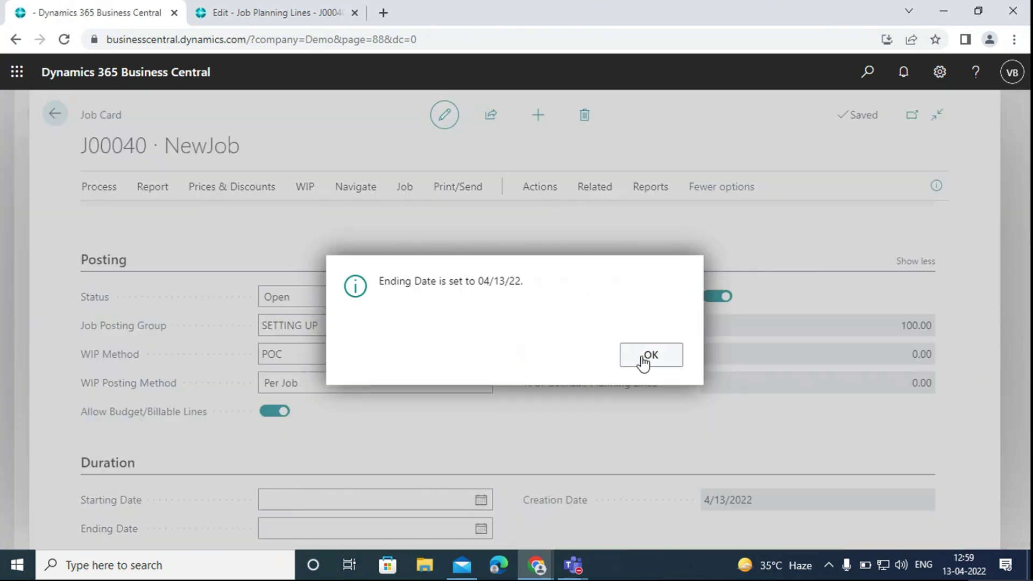
pyautogui.click(644, 360)
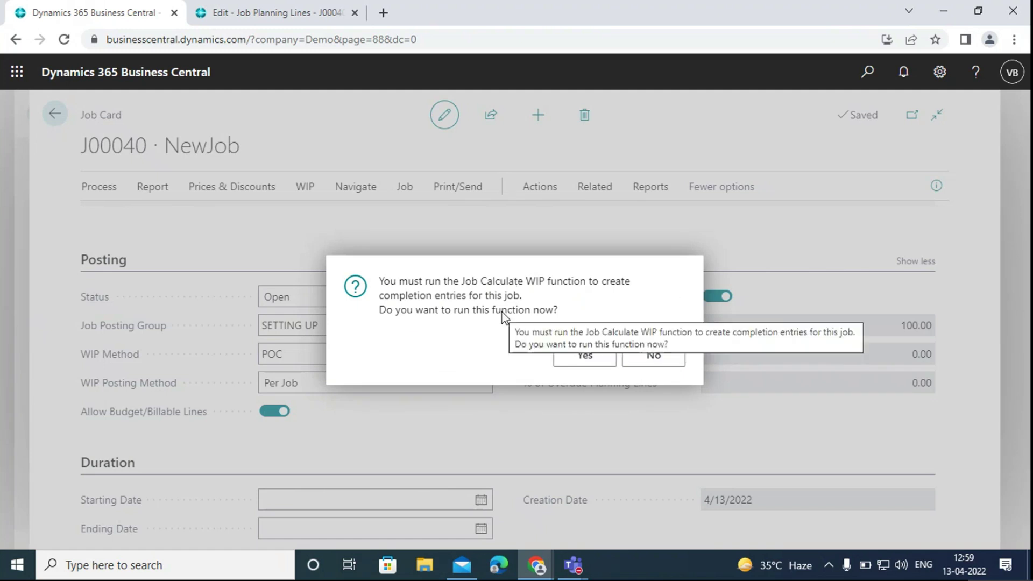
# Run Job Calculate WIP to create the completion entries for job J00040 and close the resulting WIP entries.
pyautogui.click(582, 358)
pyautogui.click(593, 366)
pyautogui.click(951, 489)
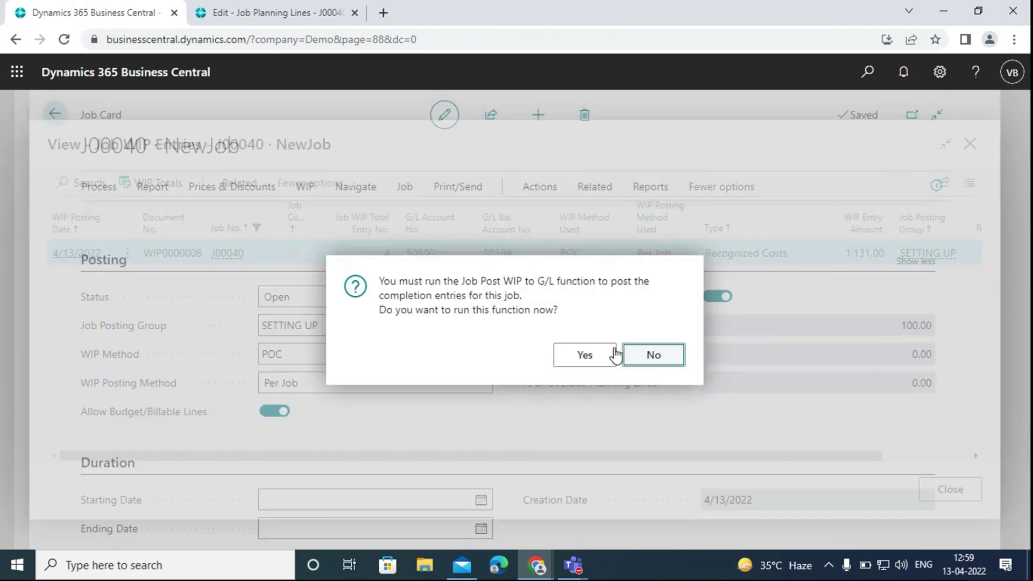
# Post the completion entries of job J00040 with Job Post WIP to G/L, using reversal posting date 4/14/2022.
pyautogui.click(587, 355)
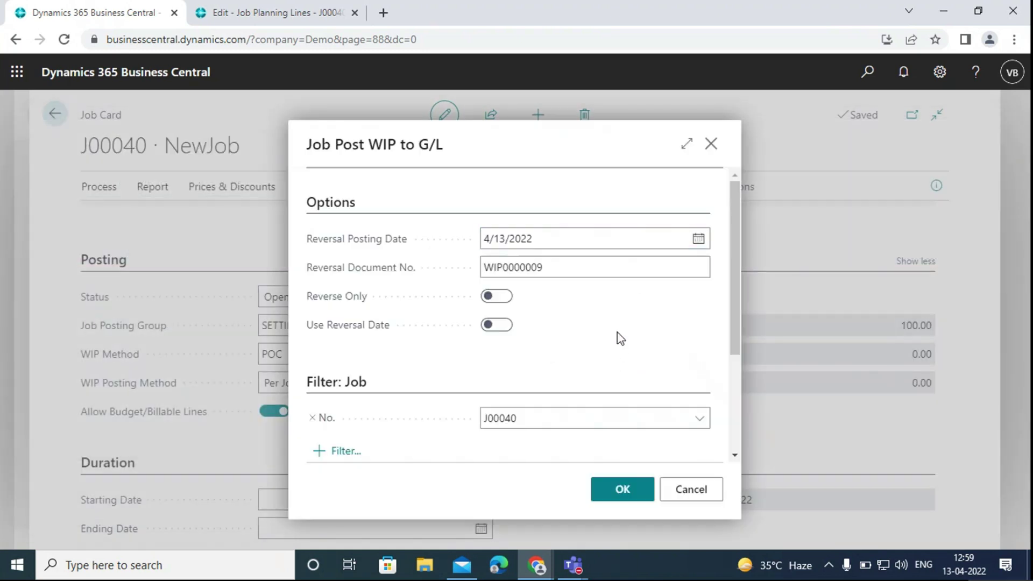
pyautogui.click(698, 239)
pyautogui.click(592, 332)
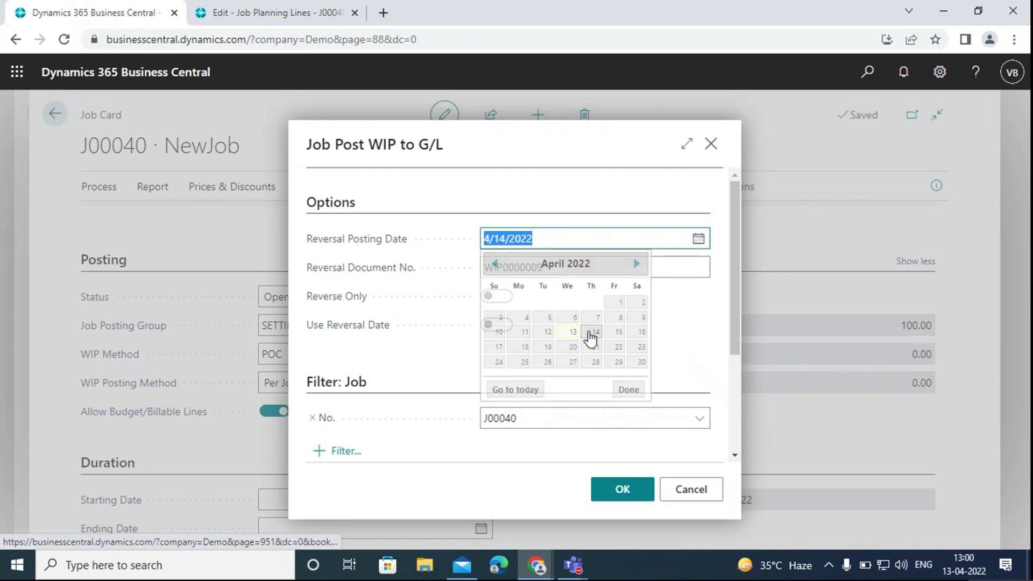
pyautogui.click(616, 493)
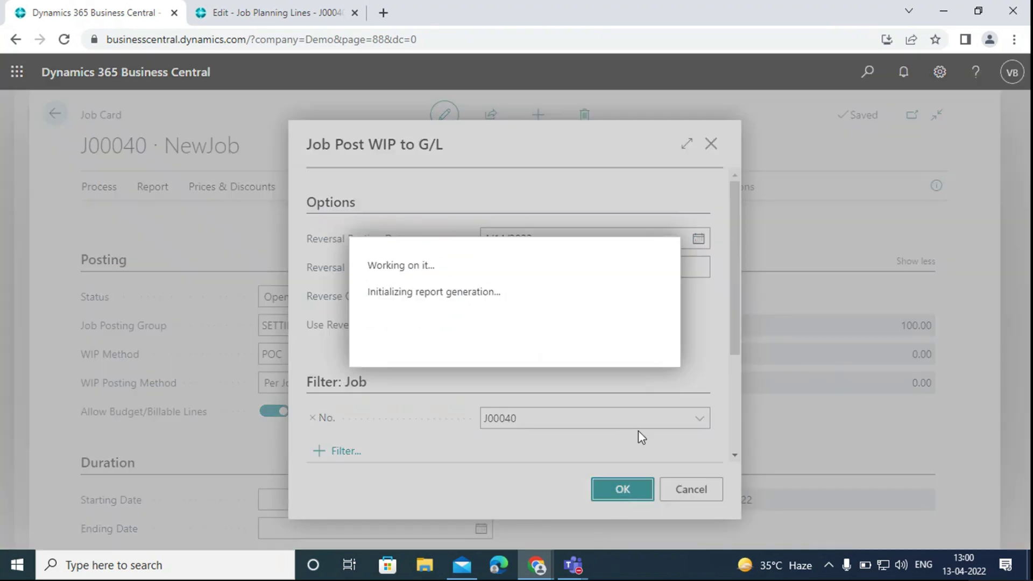
pyautogui.click(639, 355)
# Examine the ending date and the posted G/L amounts under WIP and Recognition on the J00040 job card.
pyautogui.scroll(-2, 538, 474)
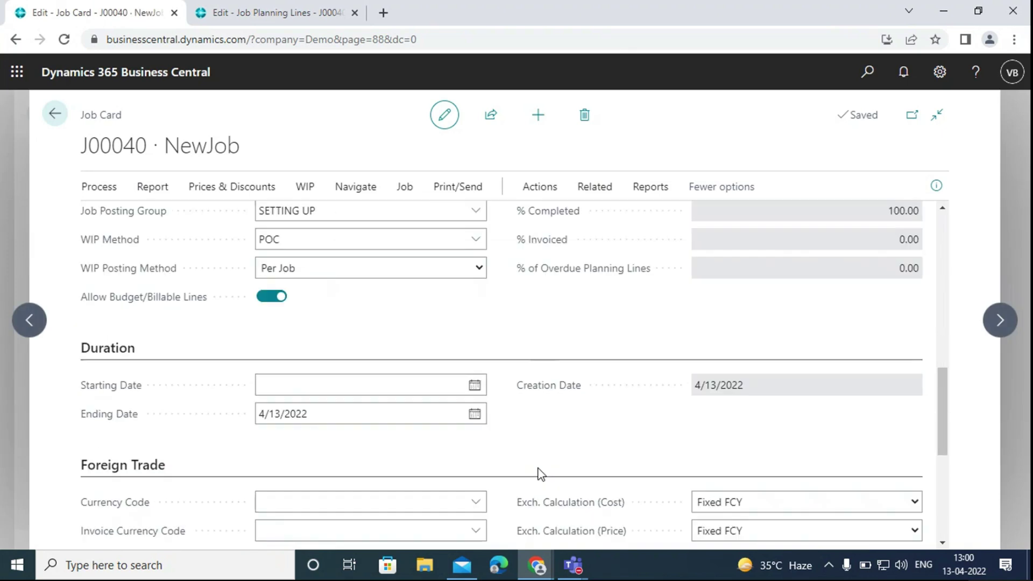
pyautogui.scroll(-5, 540, 474)
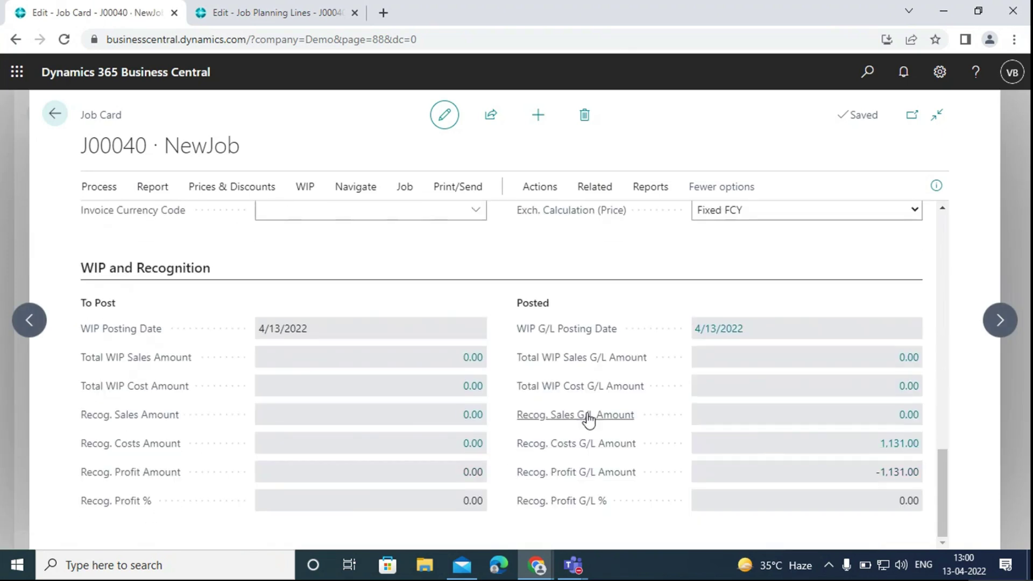
pyautogui.scroll(8, 635, 429)
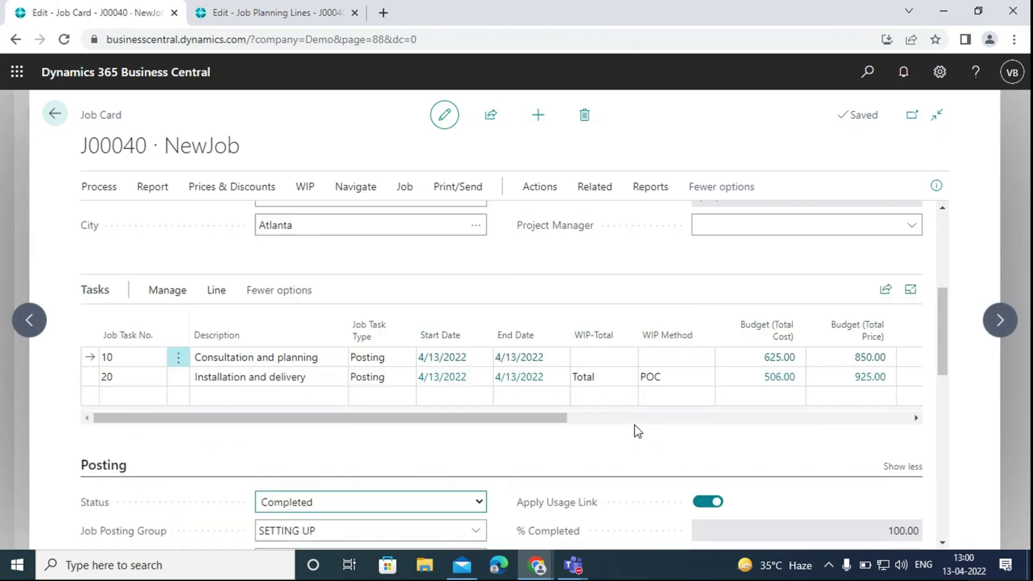
pyautogui.scroll(5, 638, 431)
# Open the Chart of Accounts from the planning lines' browser tab and check the WIP Job Sales, WIP Job Costs and Job Sales accounts.
pyautogui.click(210, 13)
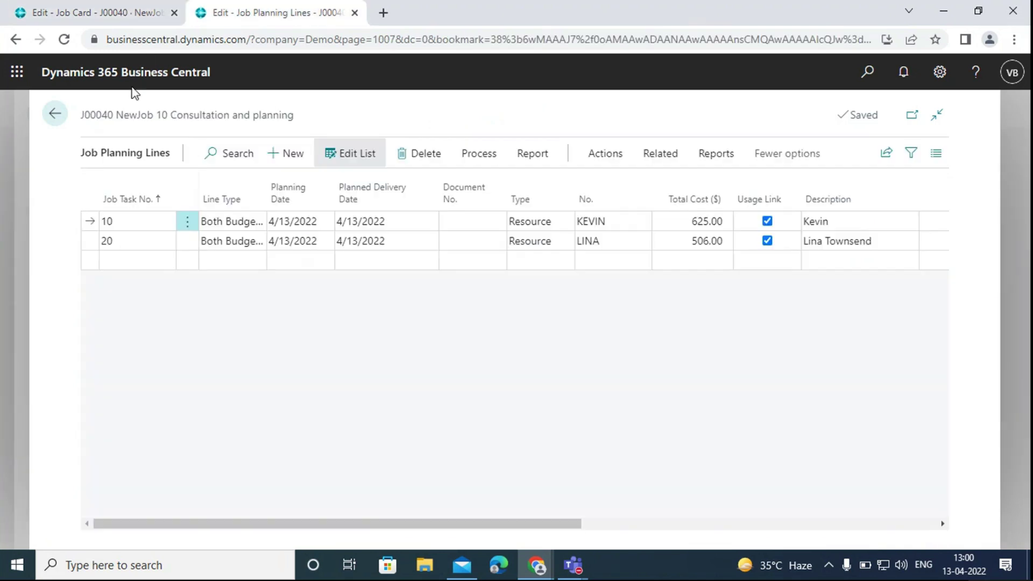
pyautogui.click(56, 113)
pyautogui.click(63, 114)
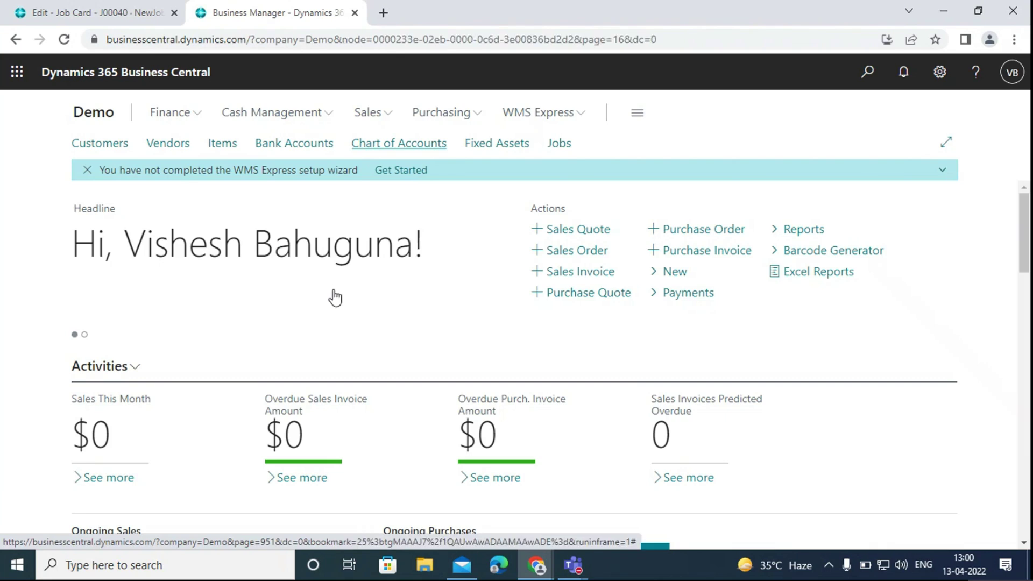
pyautogui.scroll(-3, 336, 296)
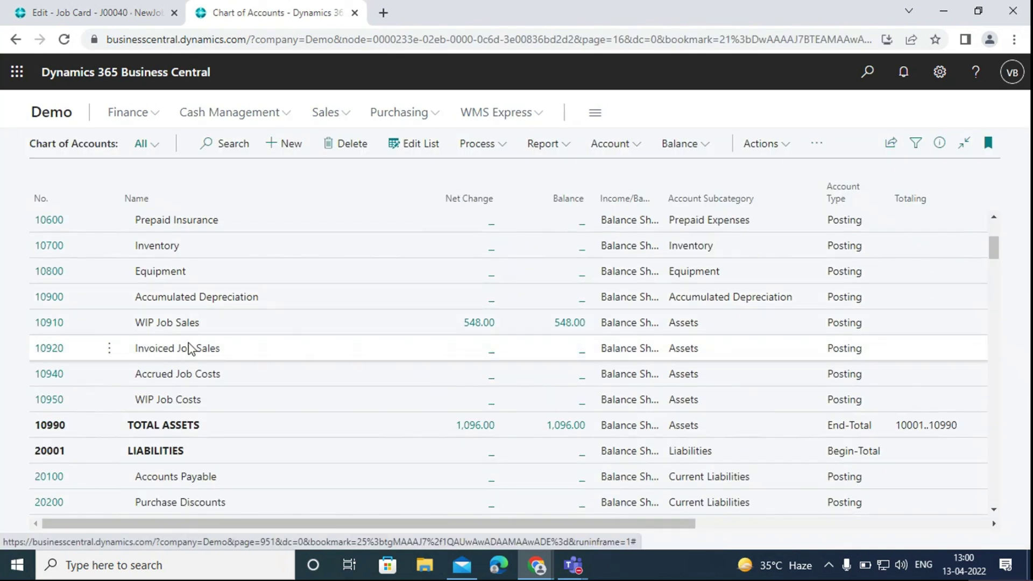
pyautogui.click(300, 318)
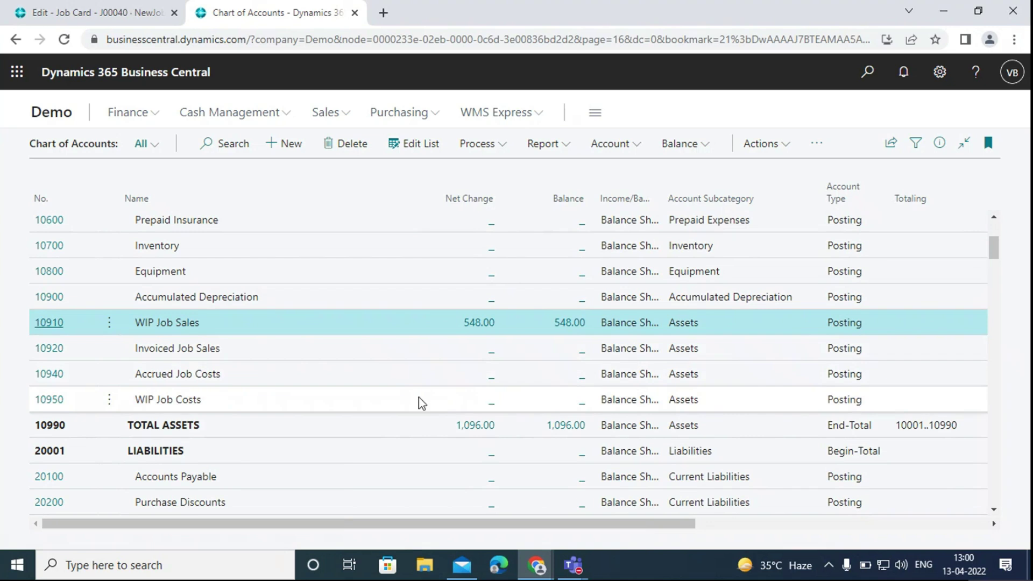
pyautogui.click(400, 398)
pyautogui.scroll(-15, 400, 403)
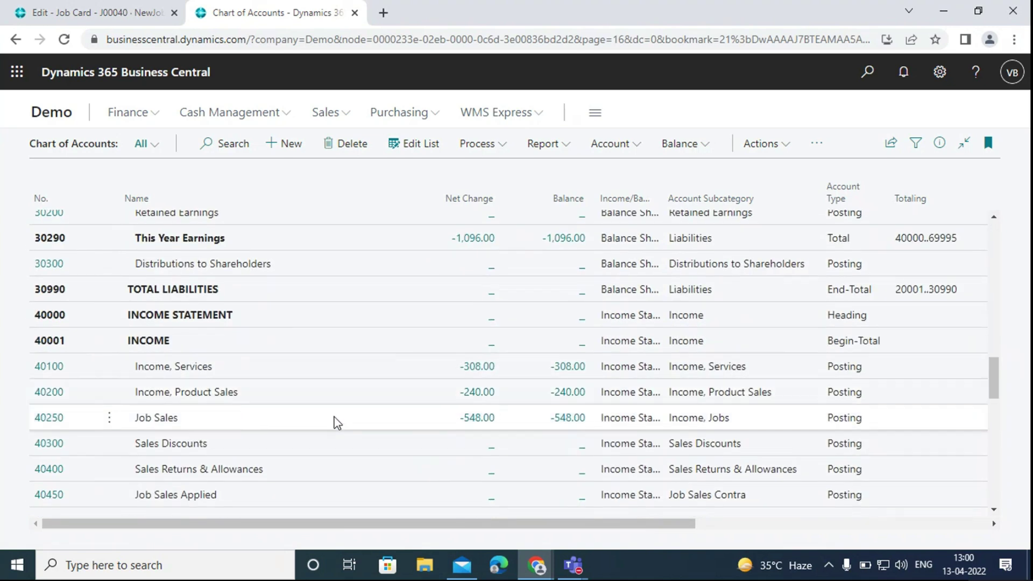
pyautogui.click(334, 420)
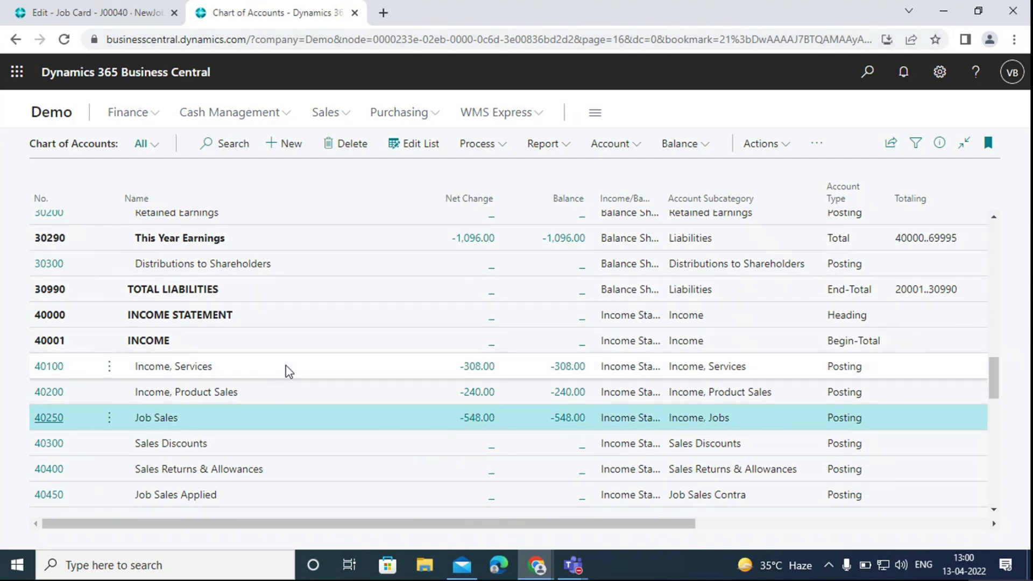
# Return to the J00040 job card and review the processing actions and reports available for the job.
pyautogui.hotkey('ctrl', 'shift', 'Tab')
pyautogui.scroll(-10, 269, 323)
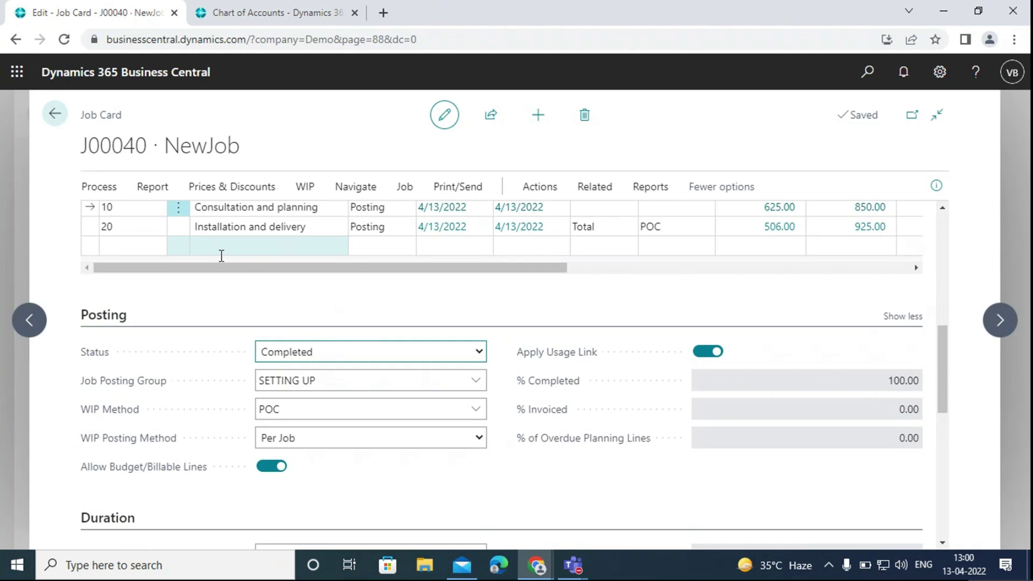
pyautogui.click(100, 189)
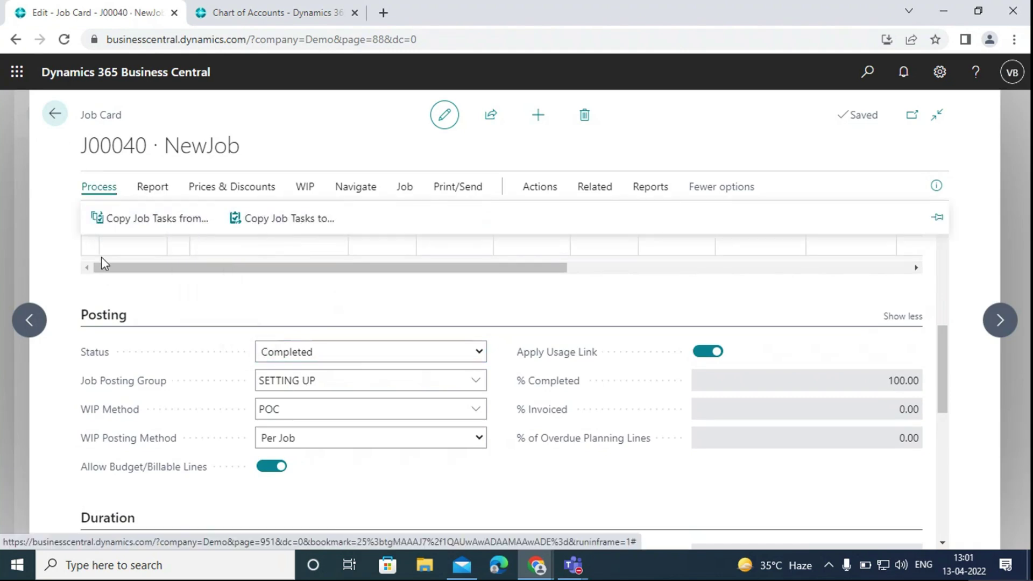
pyautogui.click(115, 291)
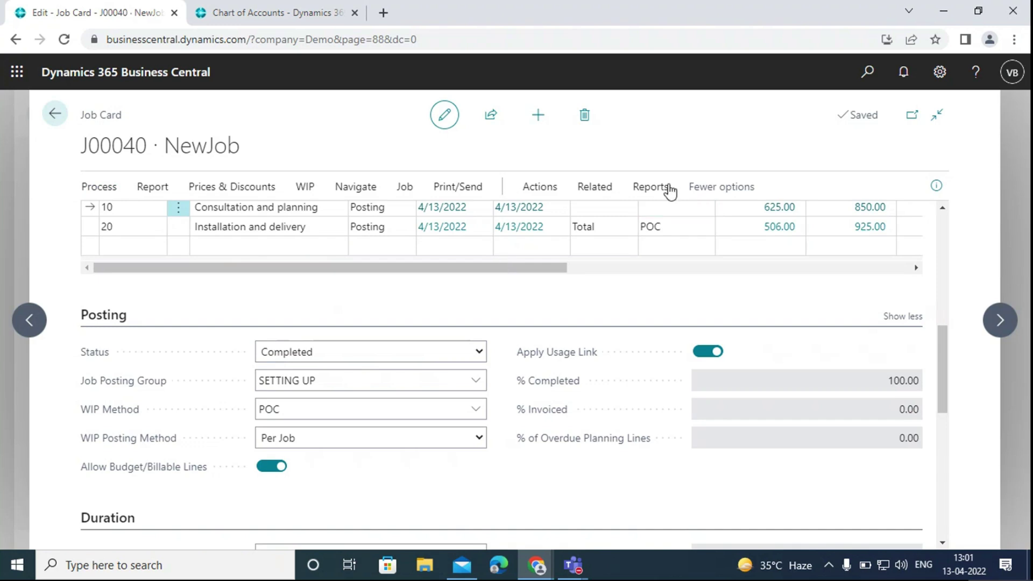
pyautogui.click(654, 184)
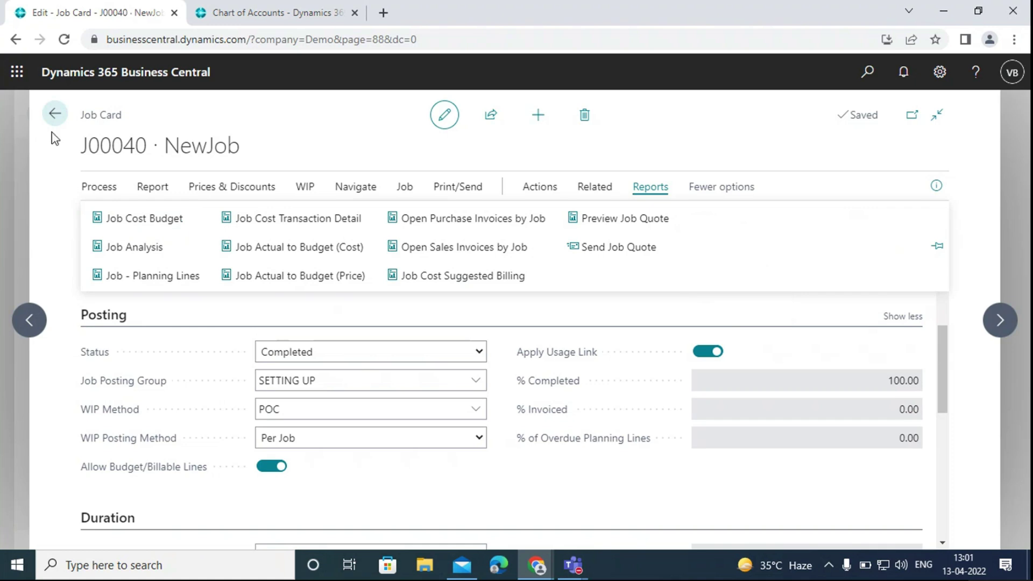
pyautogui.click(53, 166)
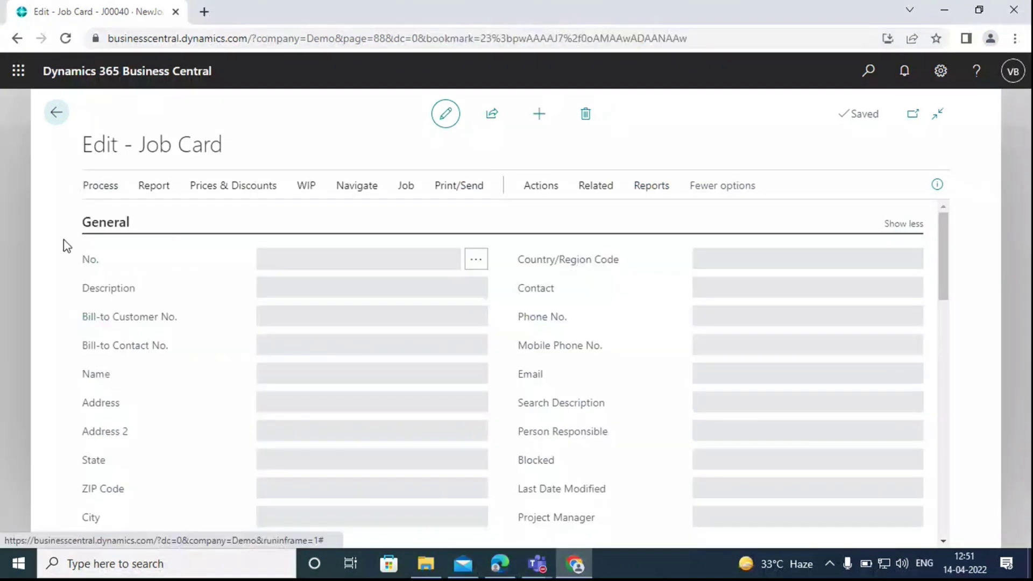
# Open the Job Create Sales Invoice request for the Consultation and planning task of job J00040.
pyautogui.scroll(-6, 219, 277)
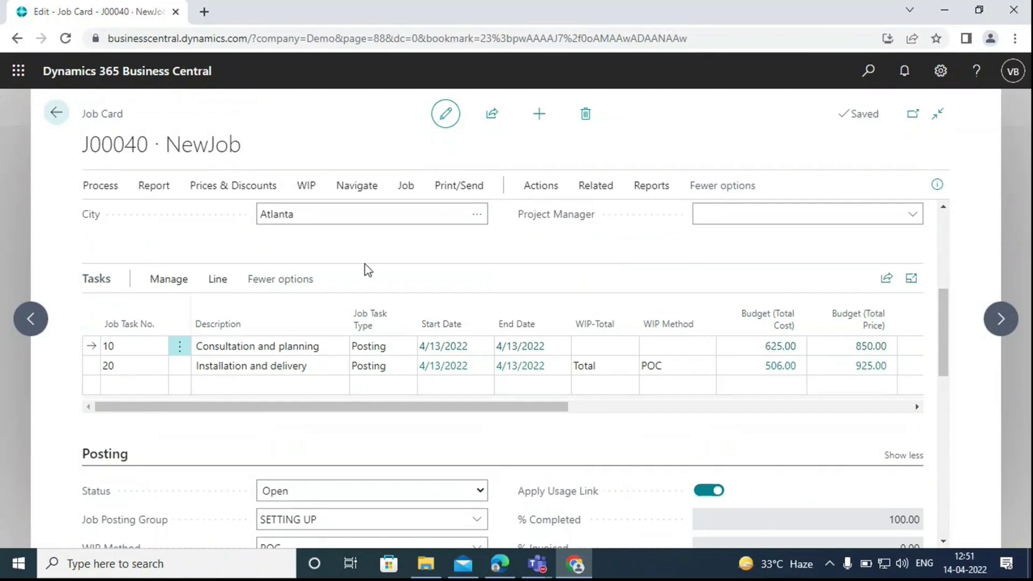
pyautogui.scroll(-4, 368, 269)
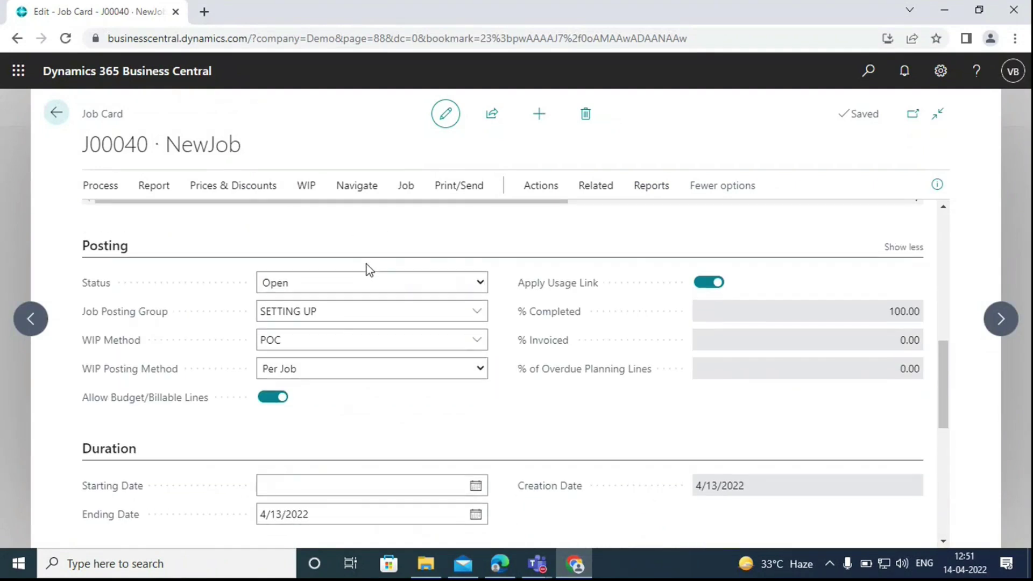
pyautogui.scroll(4, 377, 272)
pyautogui.click(216, 334)
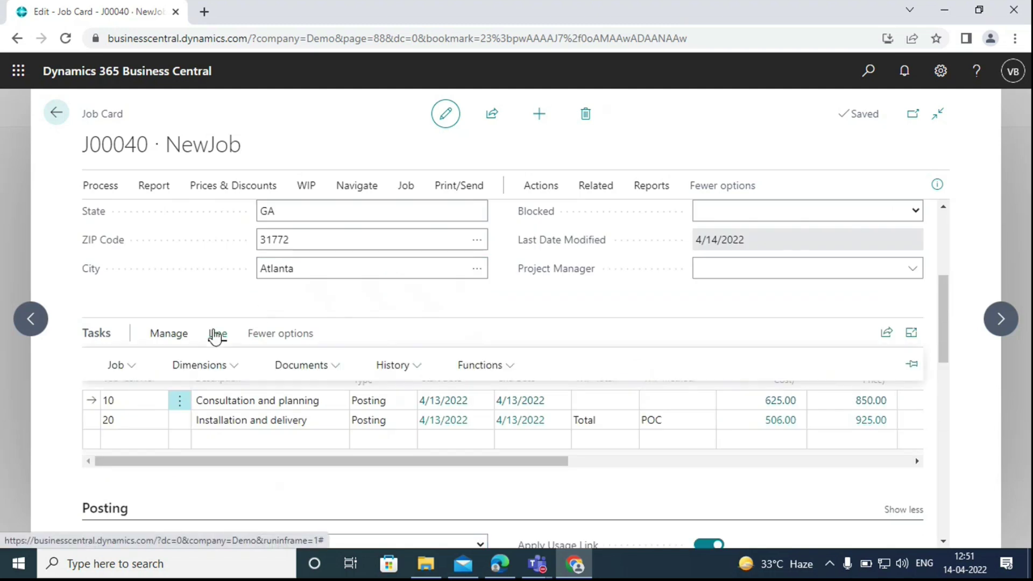
pyautogui.click(301, 365)
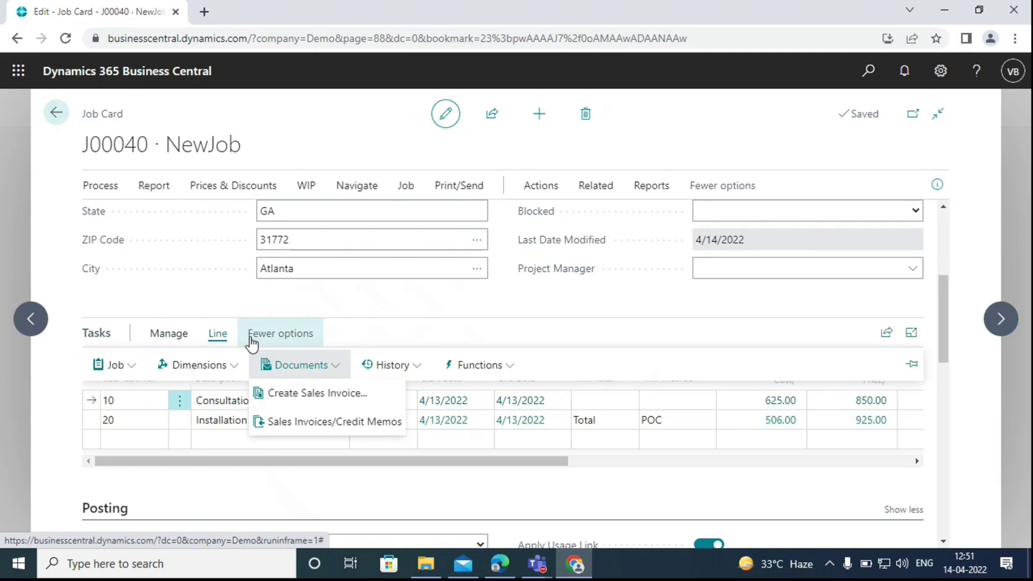
pyautogui.click(311, 393)
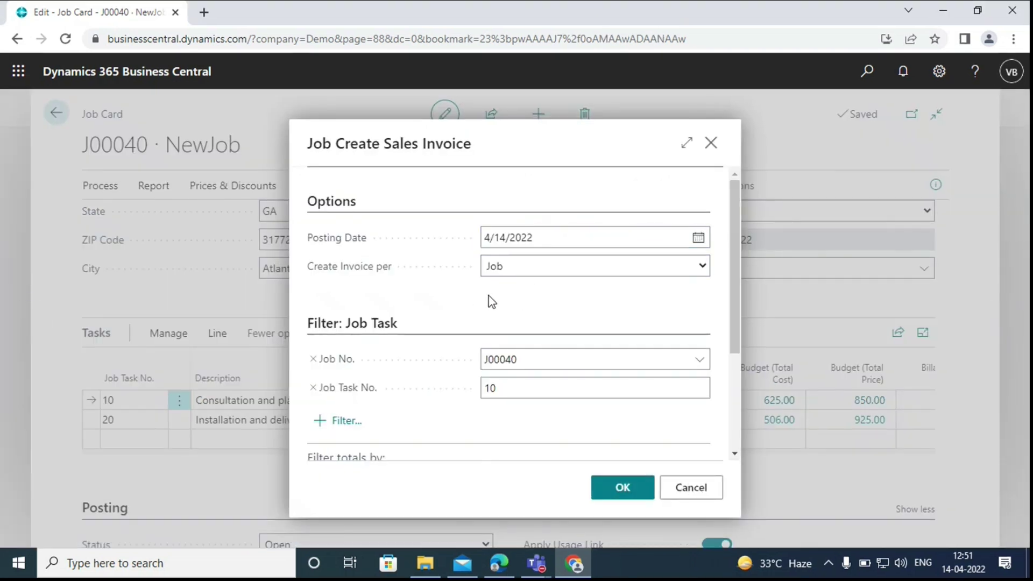
# Create the sales invoice per Job for job J00040, task 10, with posting date 4/14/2022.
pyautogui.click(536, 269)
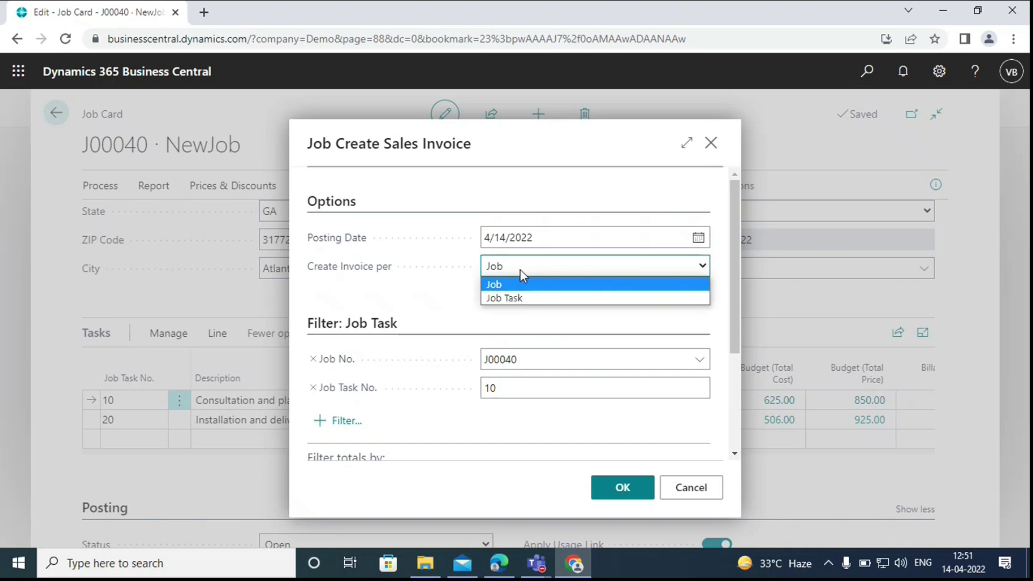
pyautogui.click(448, 291)
pyautogui.click(515, 364)
pyautogui.click(511, 385)
pyautogui.doubleClick(513, 385)
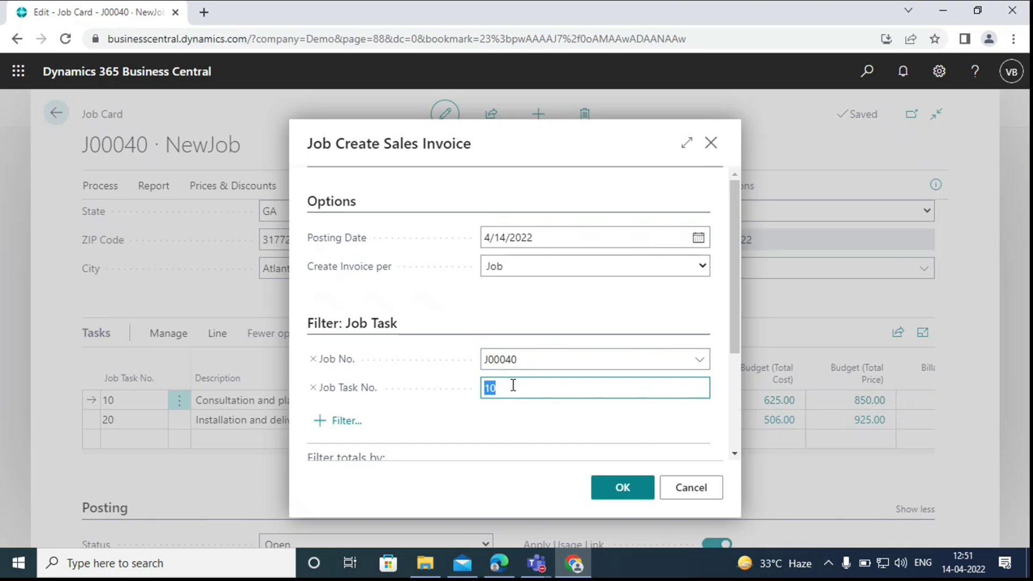
pyautogui.click(434, 358)
pyautogui.click(623, 486)
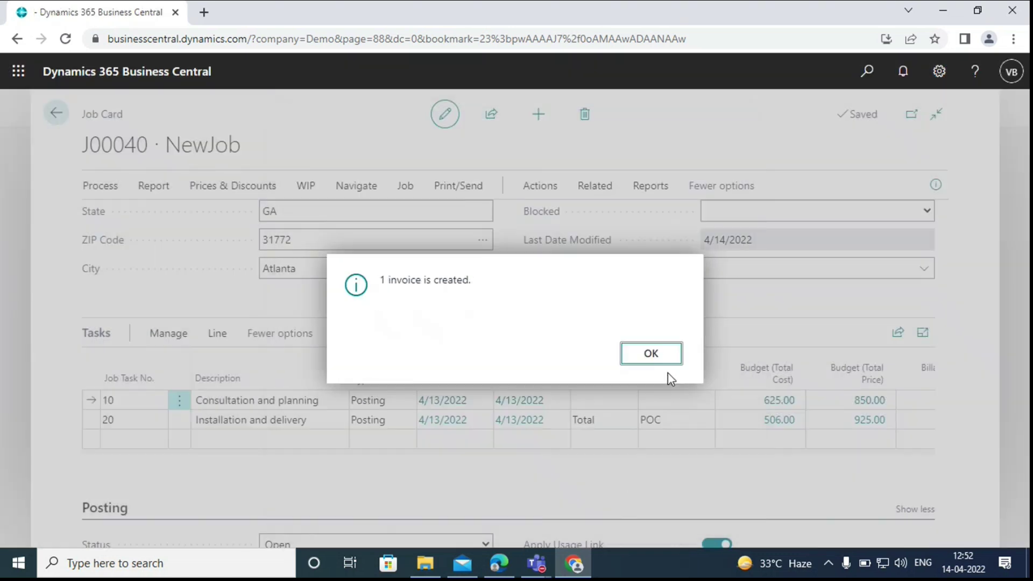
pyautogui.click(651, 355)
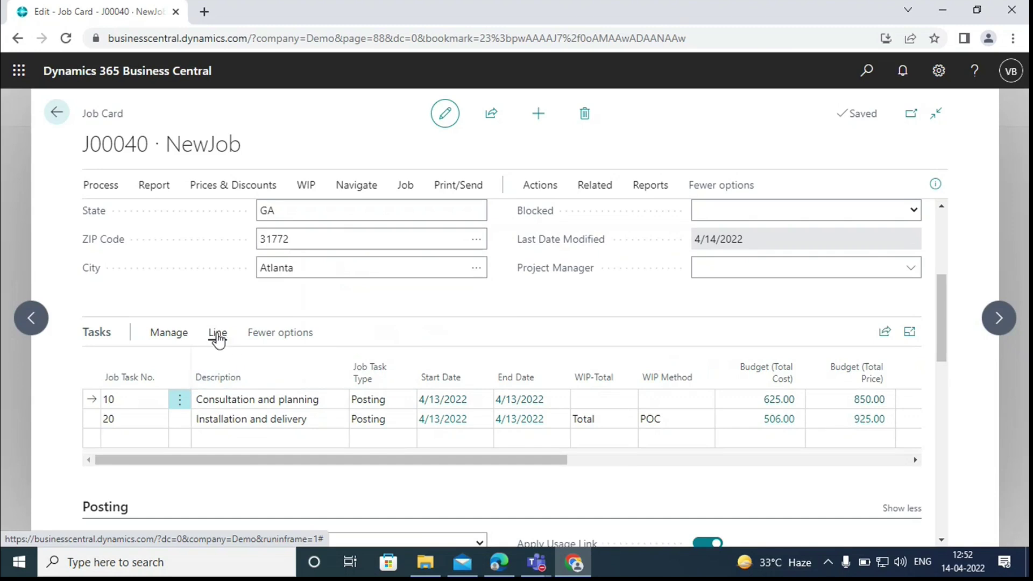
# Open the sales invoice created for the Consultation and planning task from its job invoices and review the lines and totals.
pyautogui.click(218, 335)
pyautogui.click(317, 366)
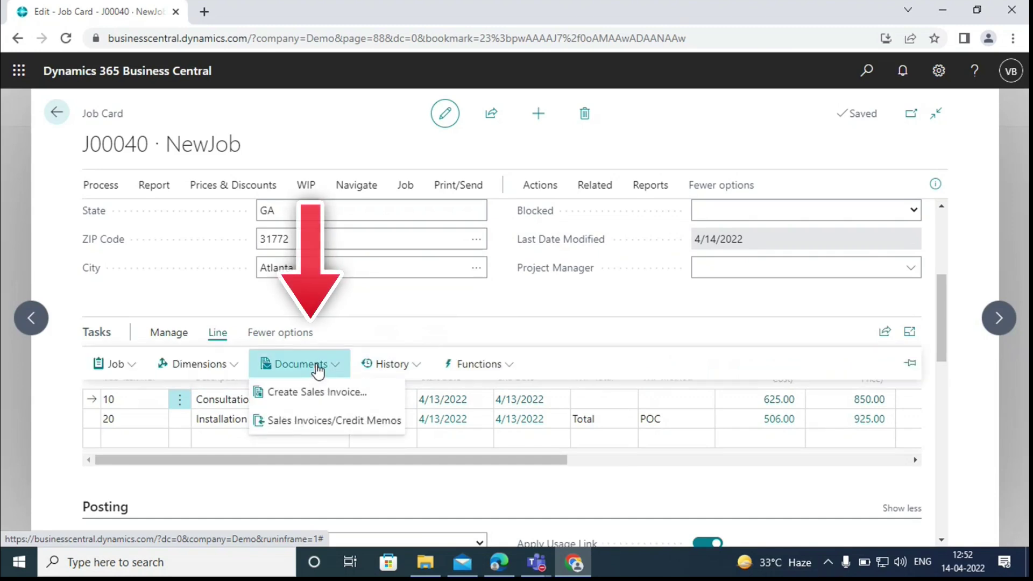
pyautogui.click(293, 426)
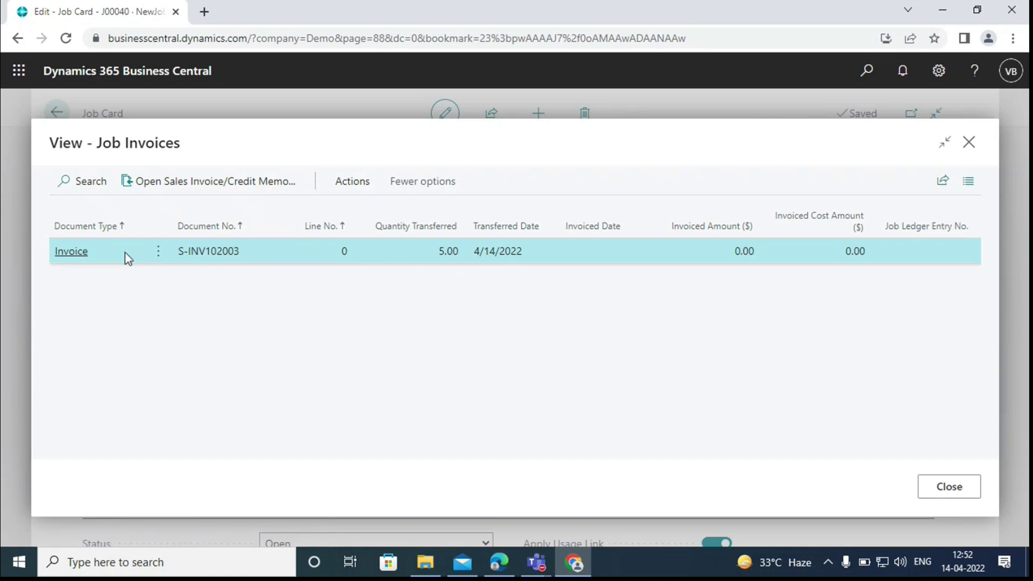
pyautogui.click(216, 182)
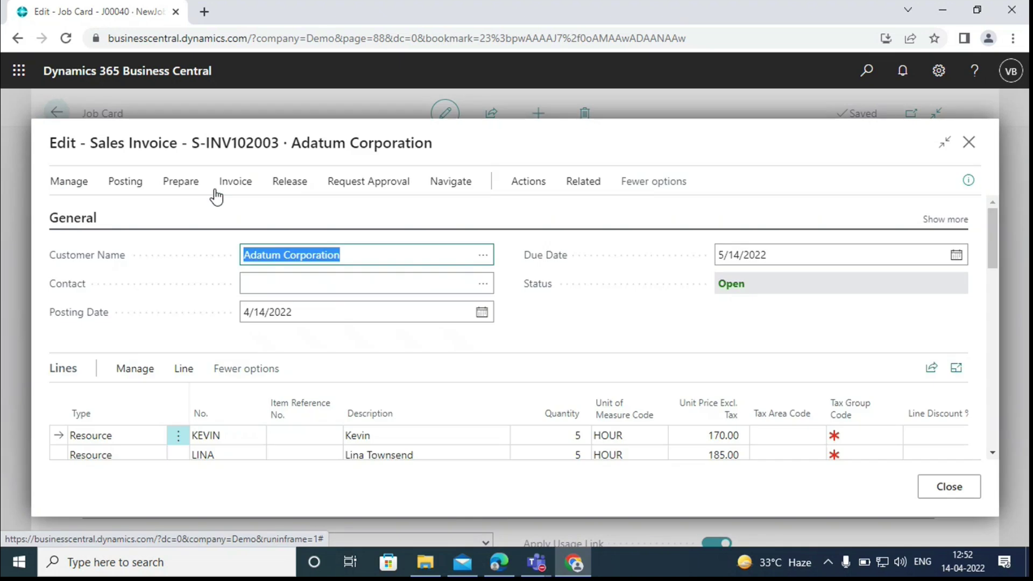
pyautogui.scroll(-5, 550, 356)
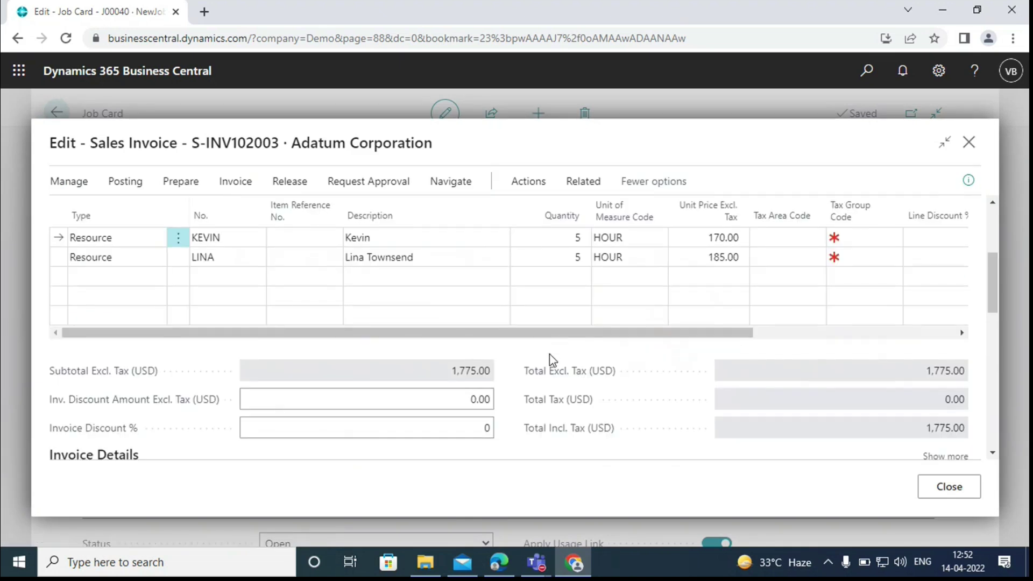
pyautogui.scroll(3, 550, 356)
pyautogui.scroll(2, 550, 357)
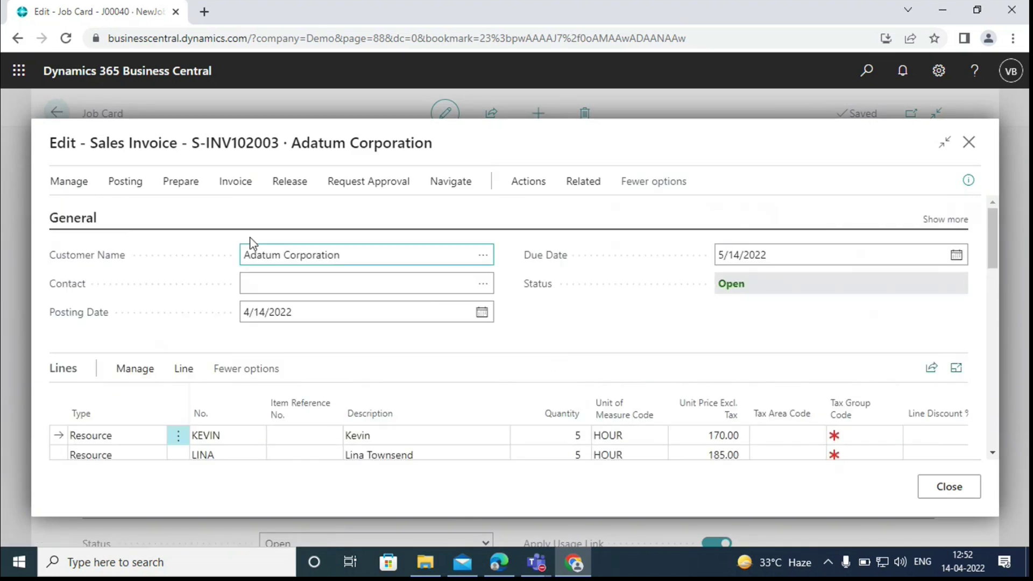
# Post the Adatum Corporation sales invoice without opening the posted document, and check the completed and invoiced percentages on the job card.
pyautogui.click(125, 181)
pyautogui.click(74, 227)
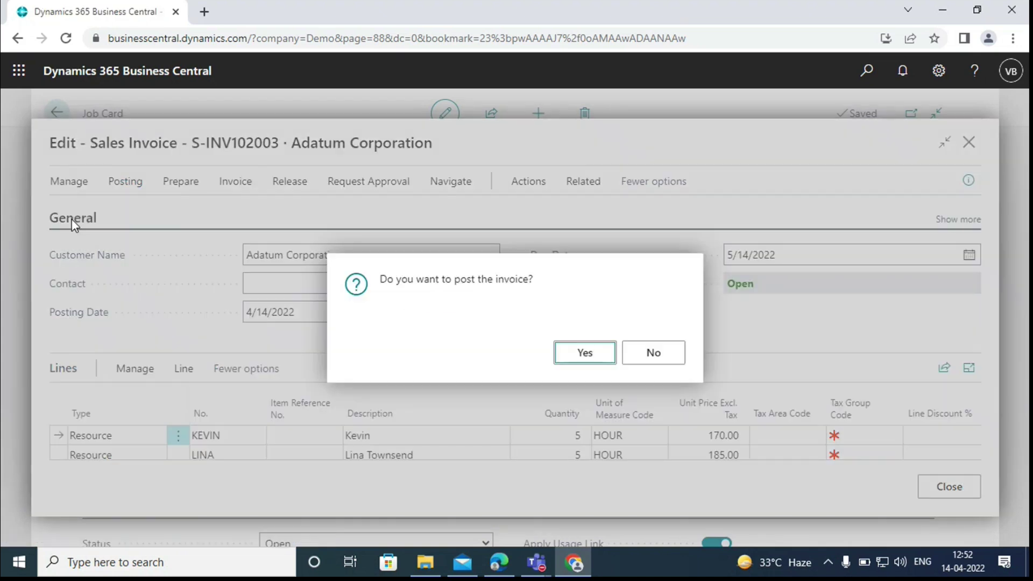
pyautogui.click(577, 352)
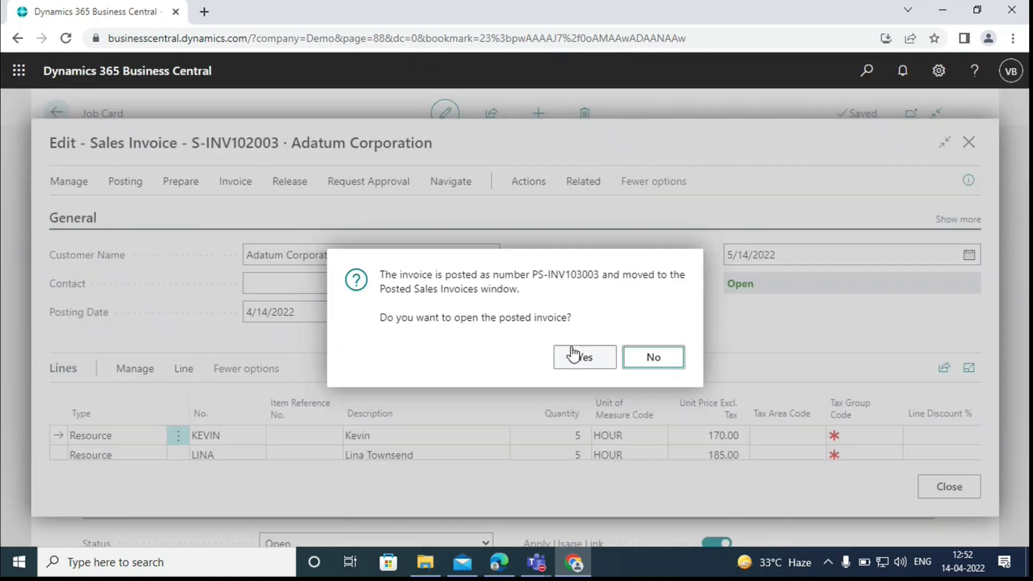
pyautogui.click(653, 357)
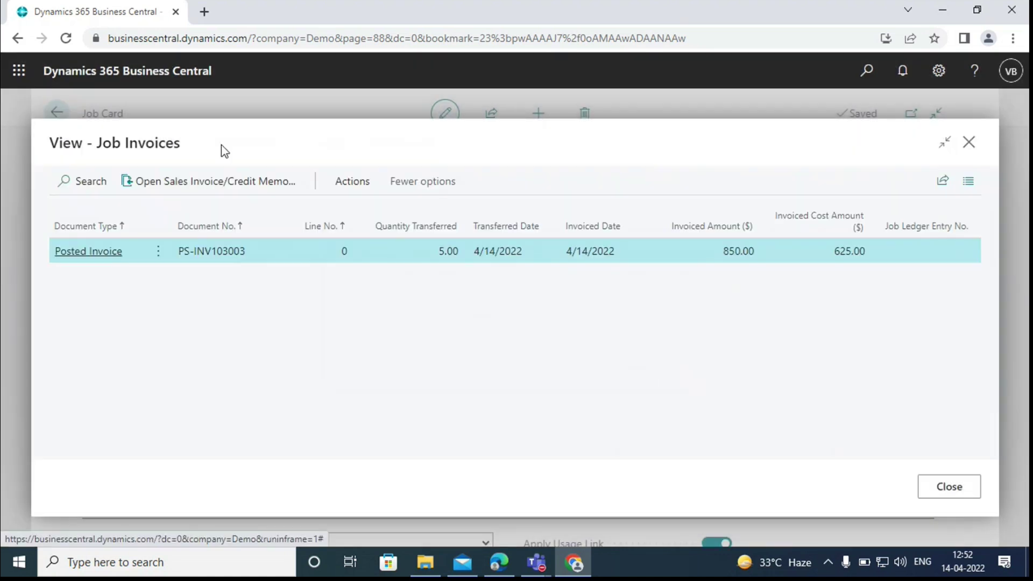
pyautogui.click(968, 142)
pyautogui.scroll(-5, 747, 311)
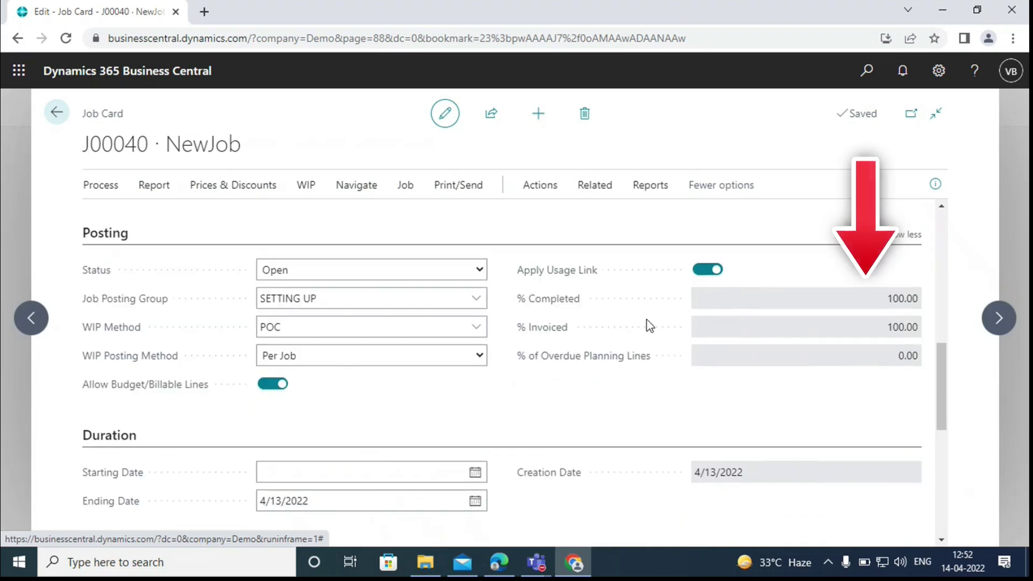